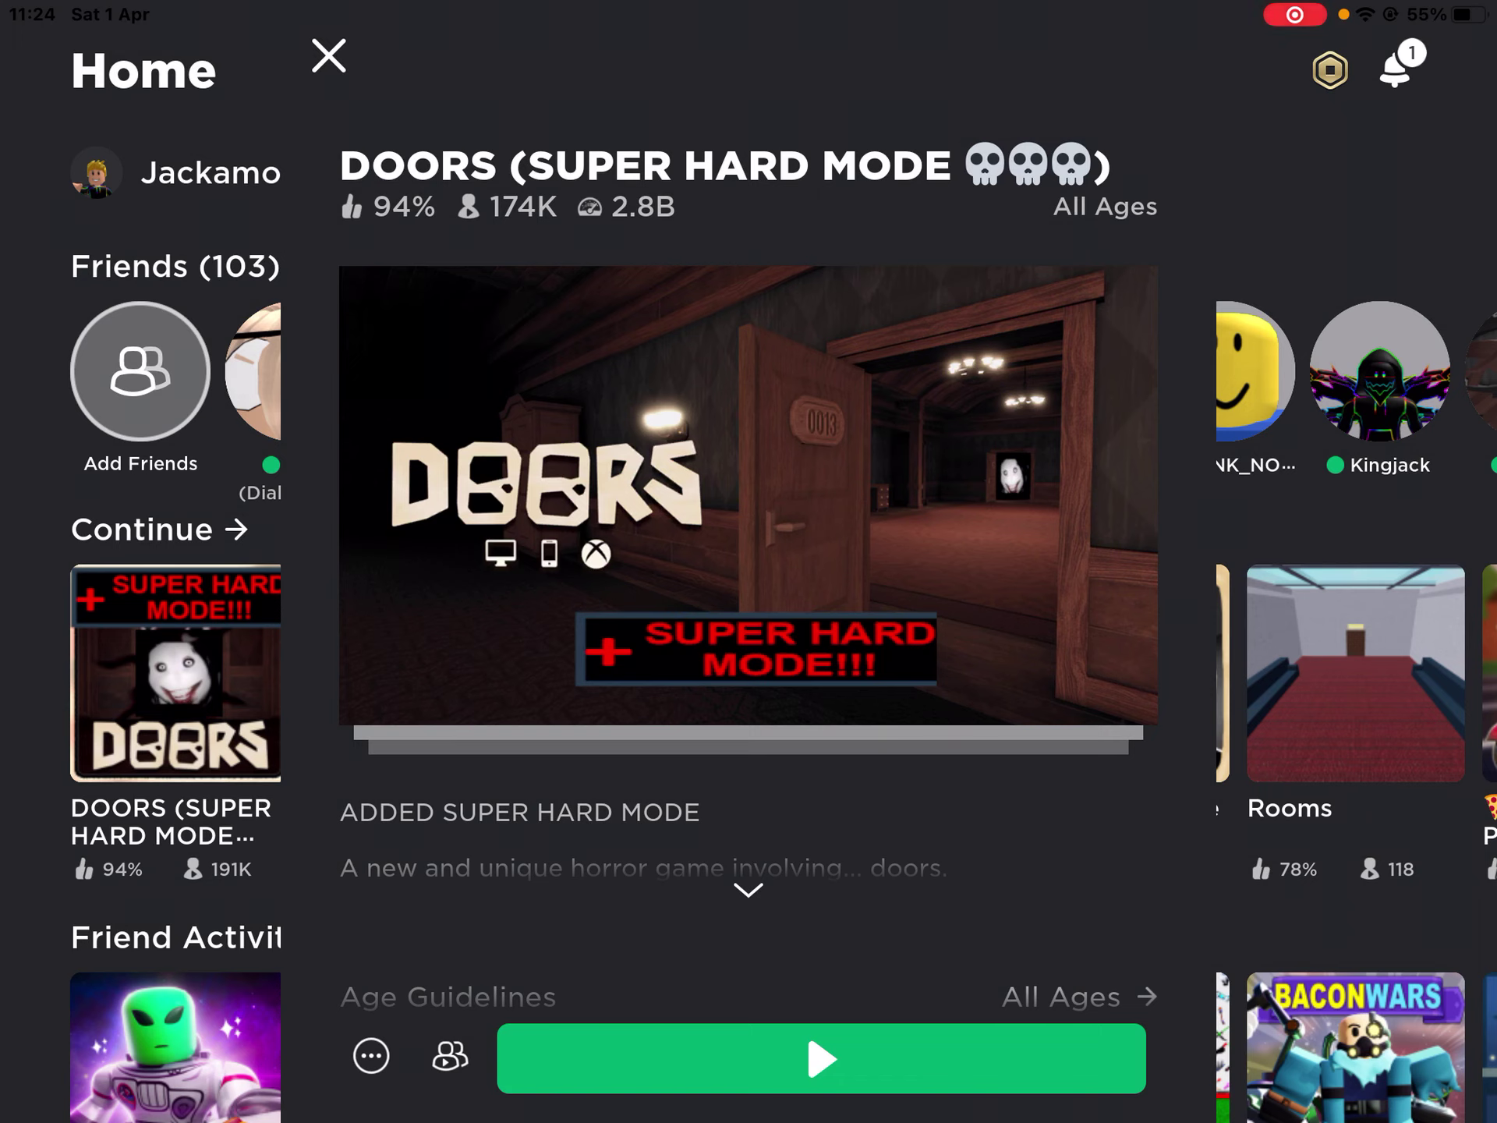
{"action": "scroll", "coordinate": [749, 586], "scroll_direction": "down", "scroll_amount": 10}
Open the DOORS (Super Hard Mode) server list and join the lobby.
{"action": "left_click", "coordinate": [748, 347]}
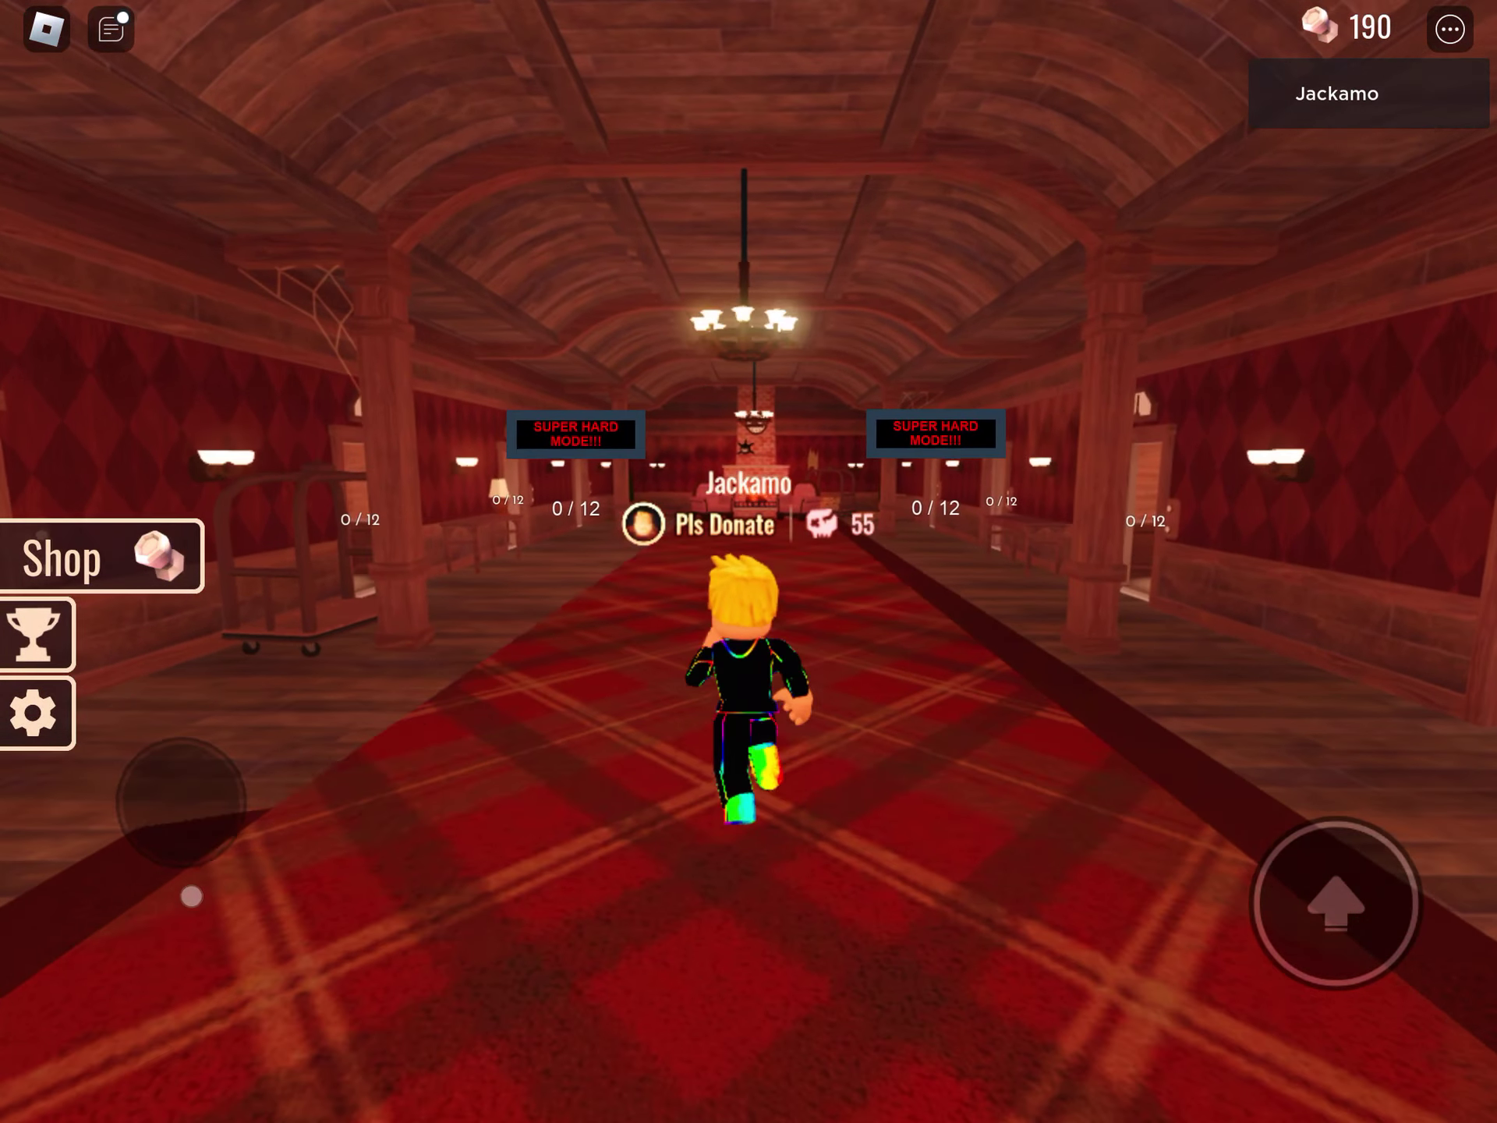
View the locked Survival The Jeff The Killer achievement, then close the achievements list.
{"action": "left_click", "coordinate": [35, 634]}
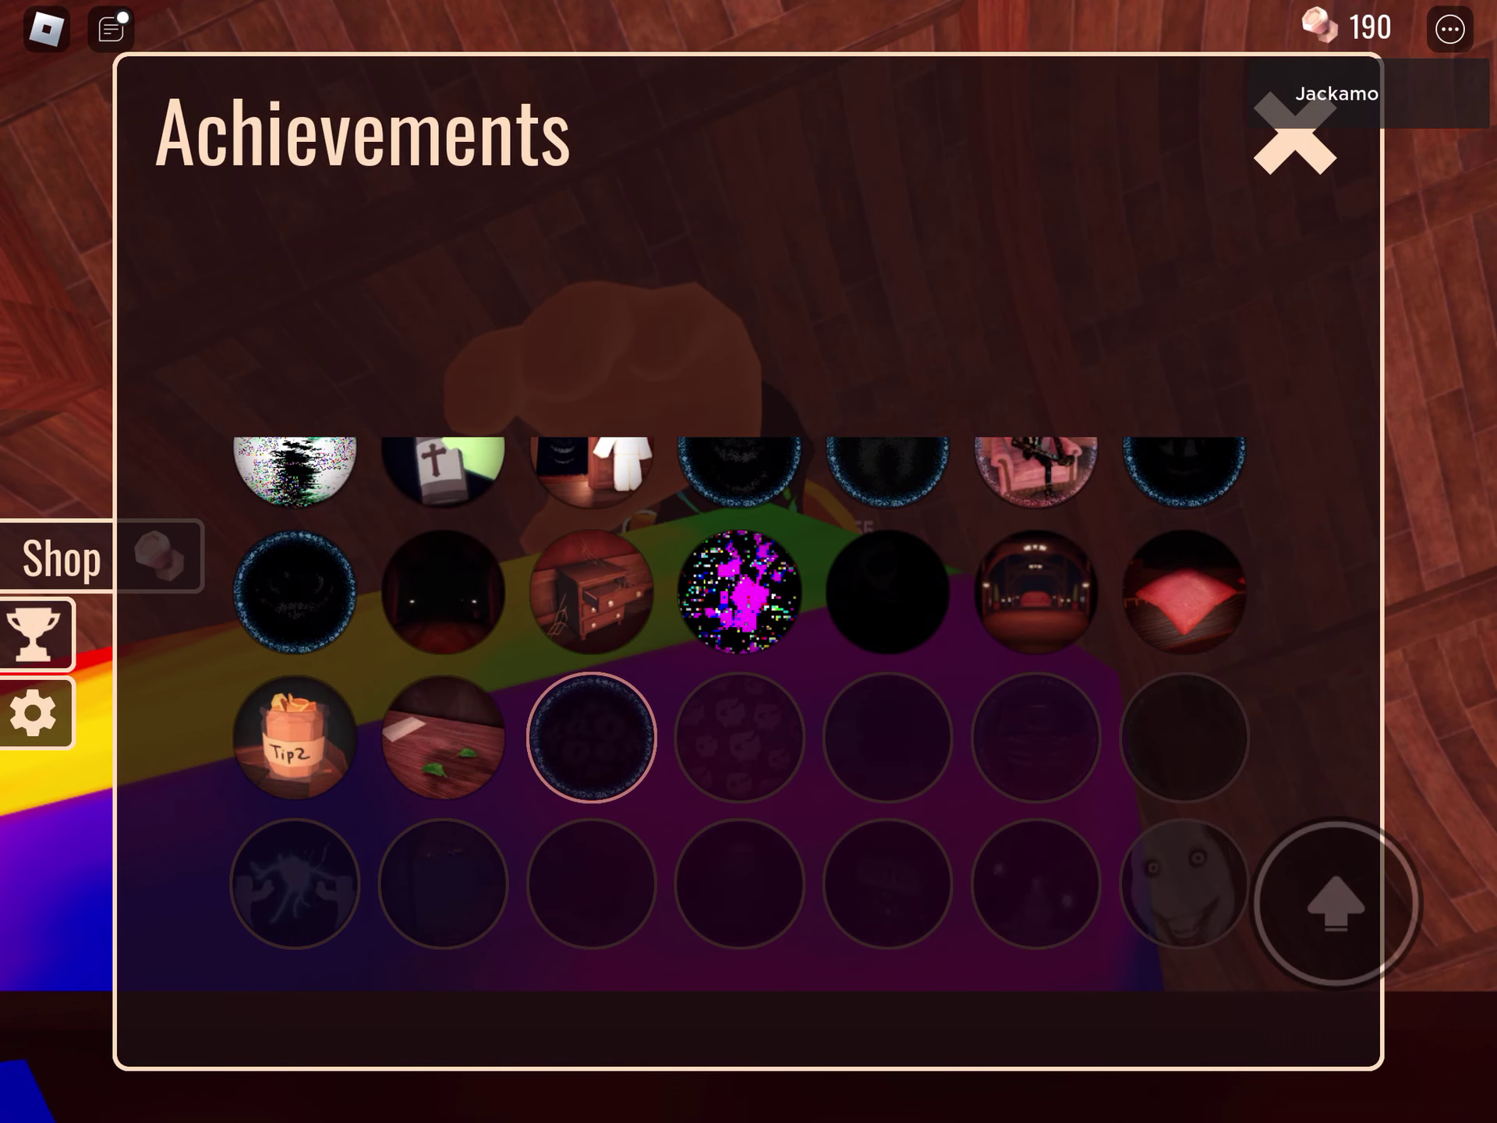
{"action": "left_click", "coordinate": [1182, 883]}
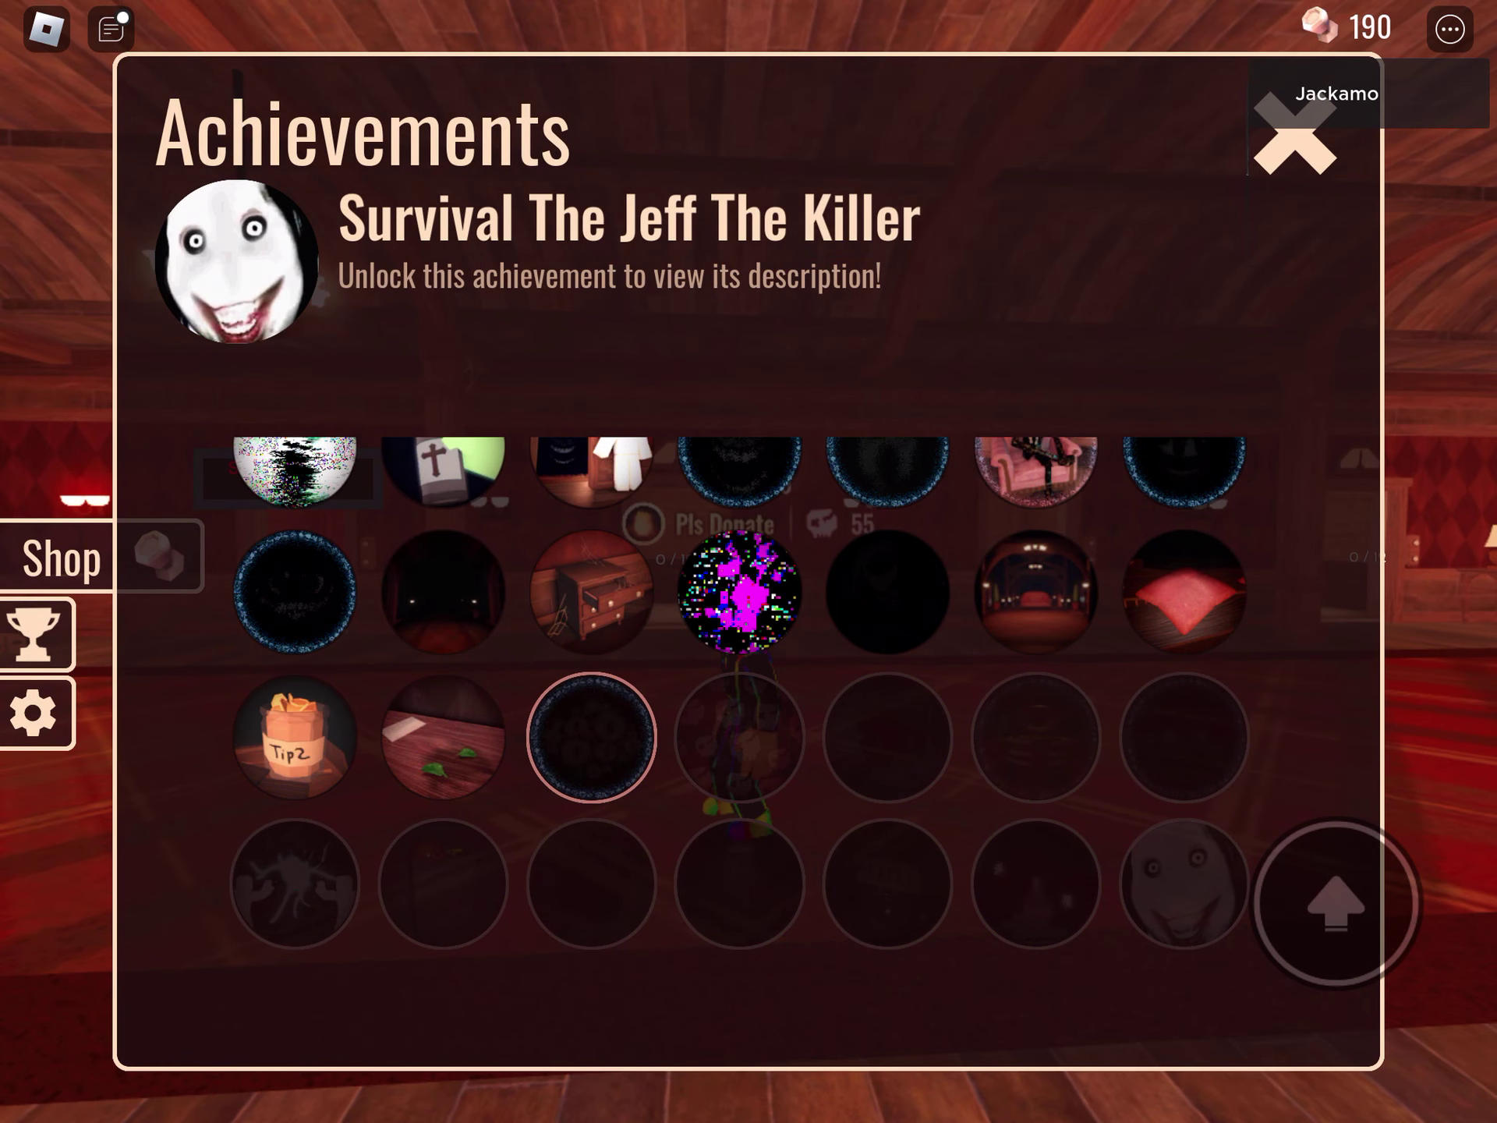
{"action": "left_click", "coordinate": [1295, 135]}
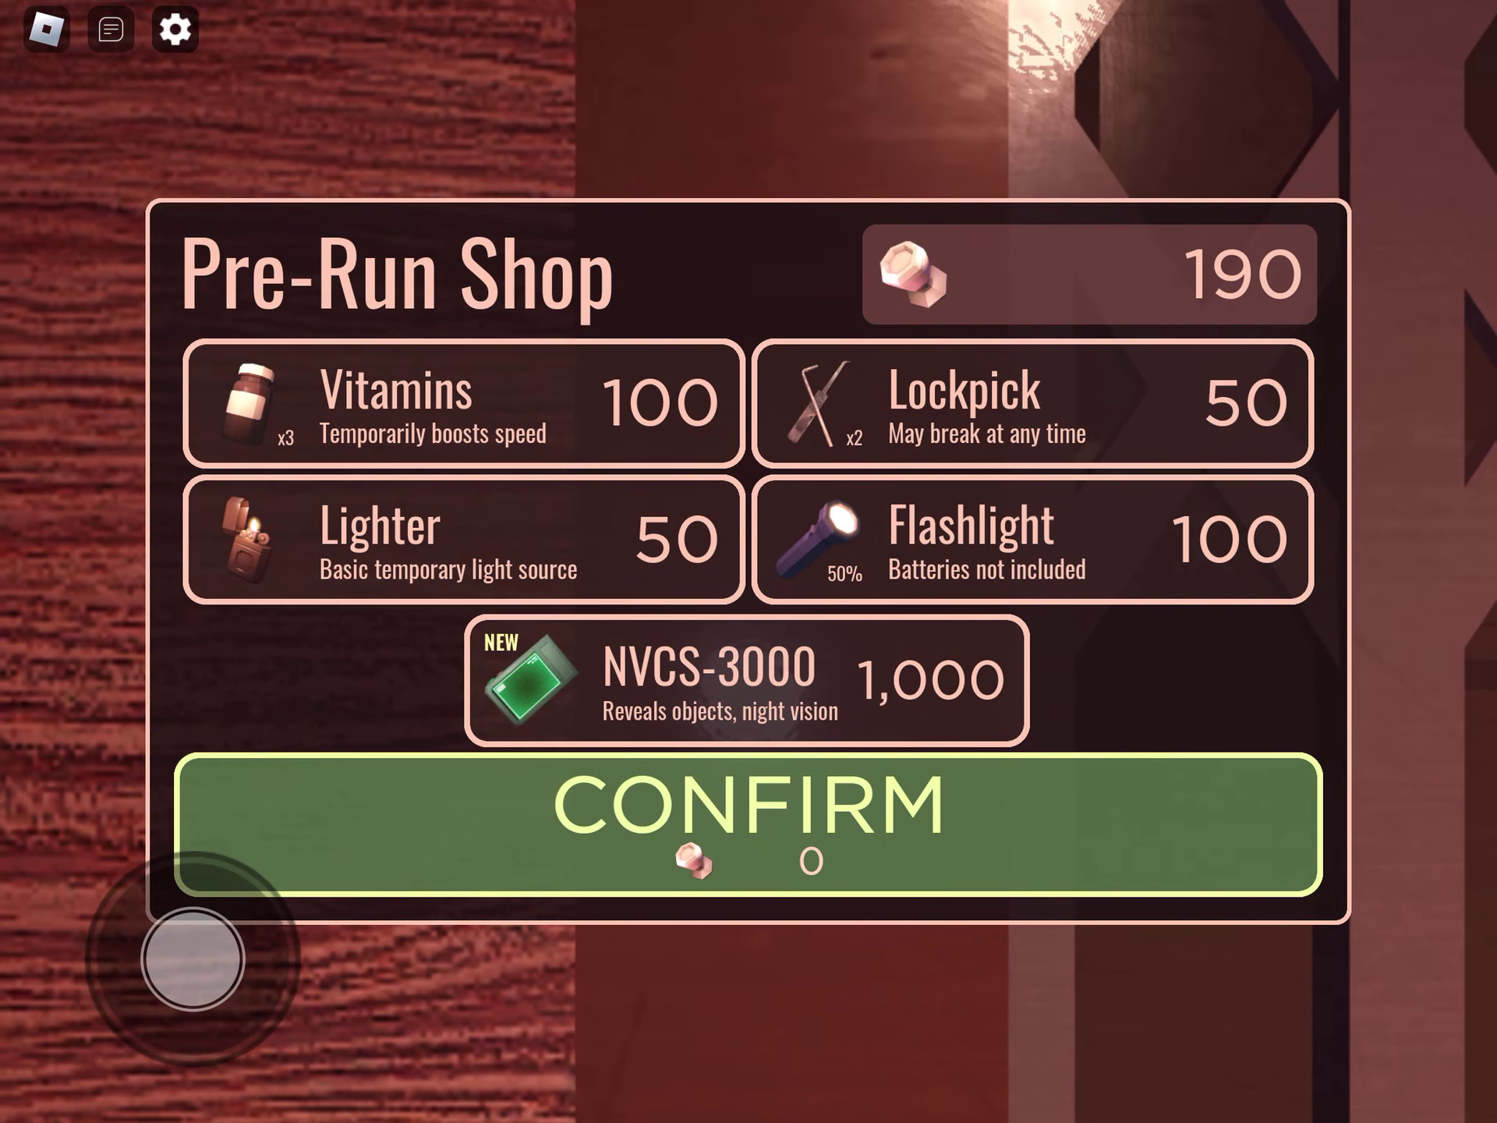
Confirm the Pre-Run Shop with 0 knobs spent and walk to the reception desk drawers.
{"action": "left_click", "coordinate": [747, 678]}
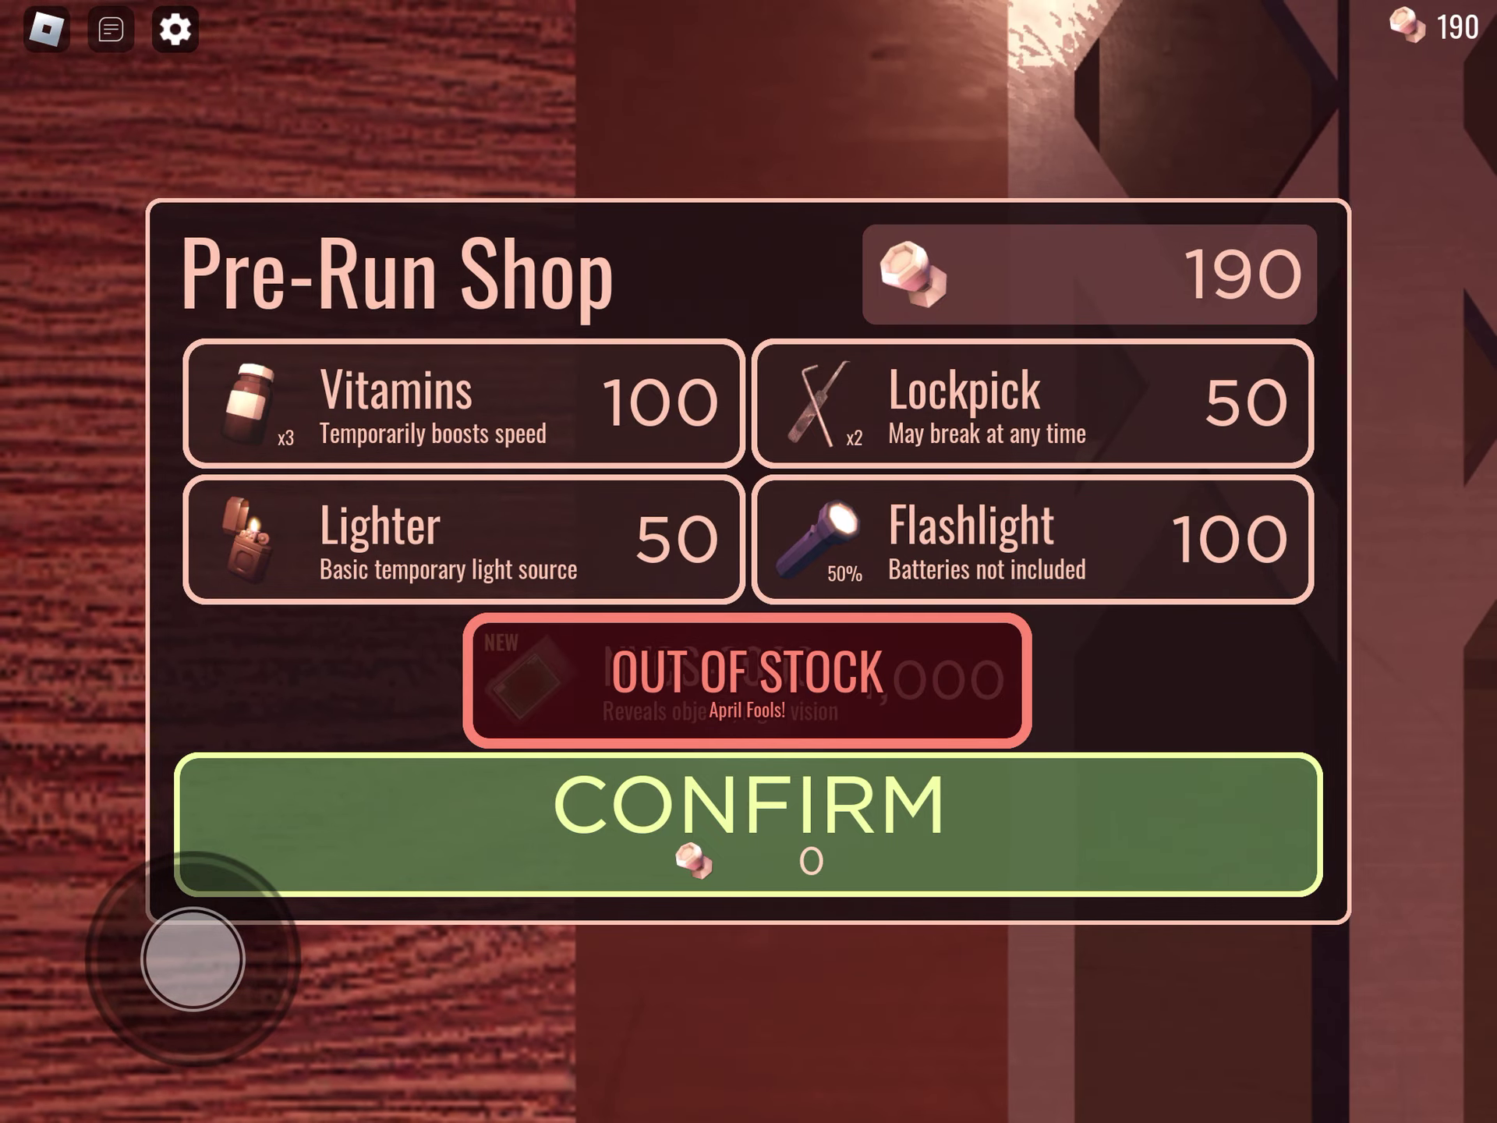
{"action": "left_click", "coordinate": [749, 819]}
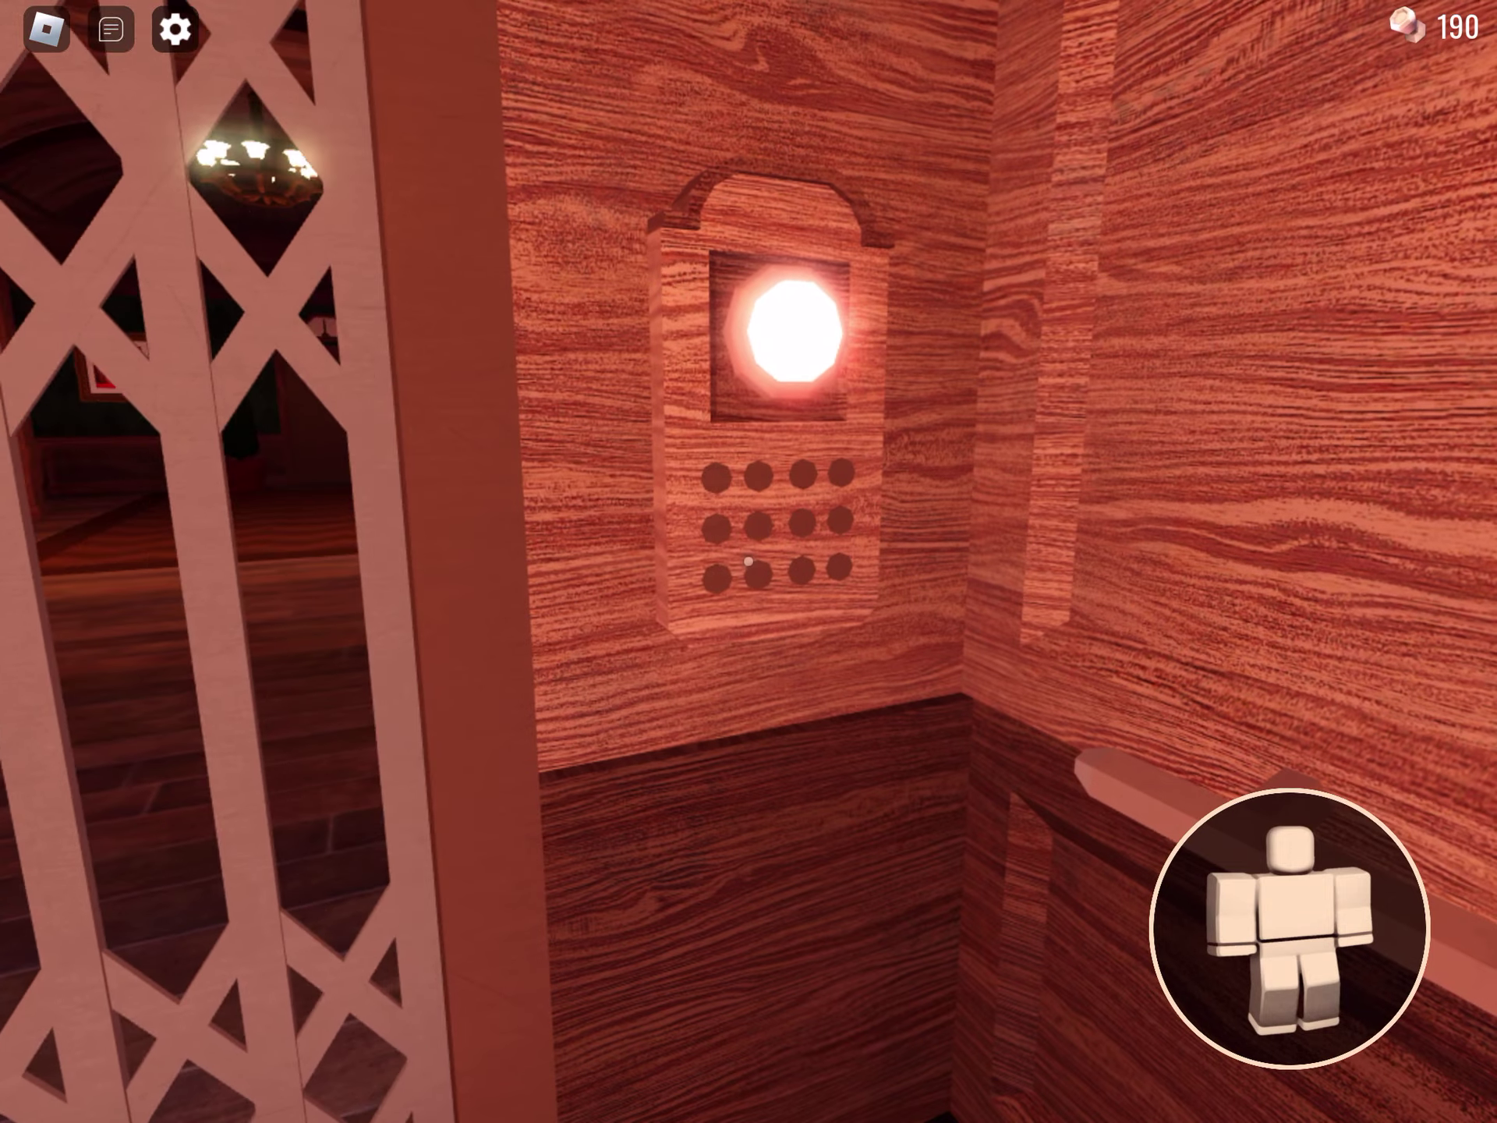
{"action": "key", "text": "w"}
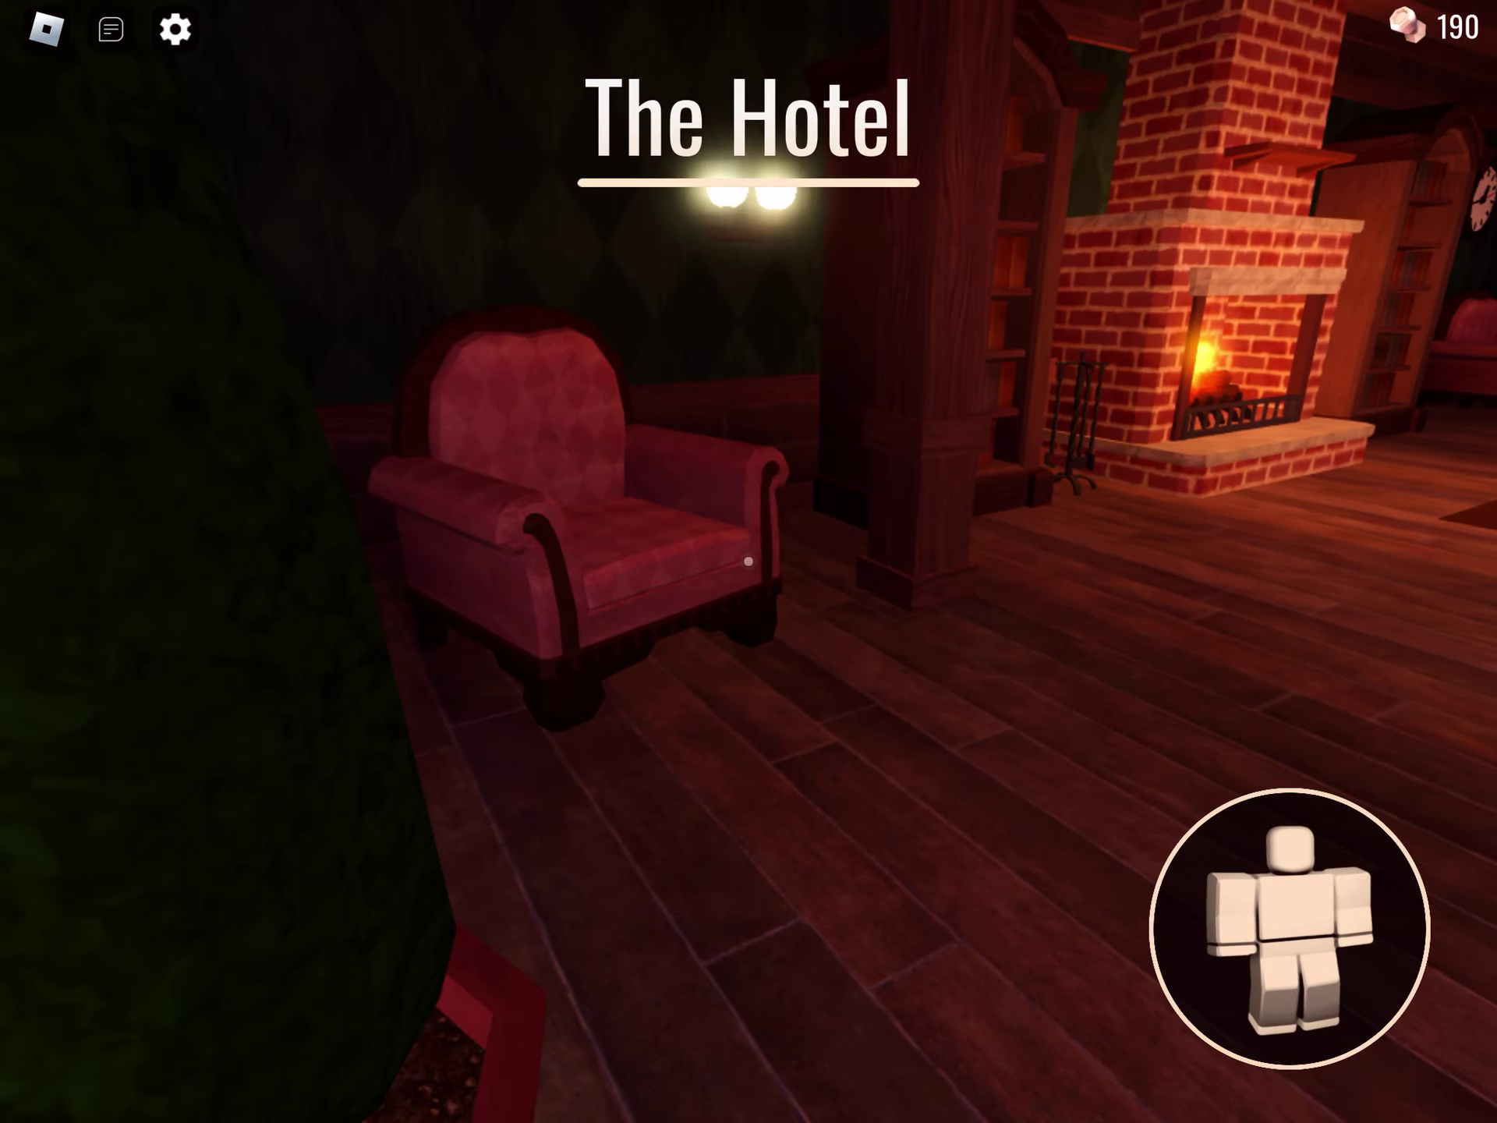
{"action": "key", "text": "w"}
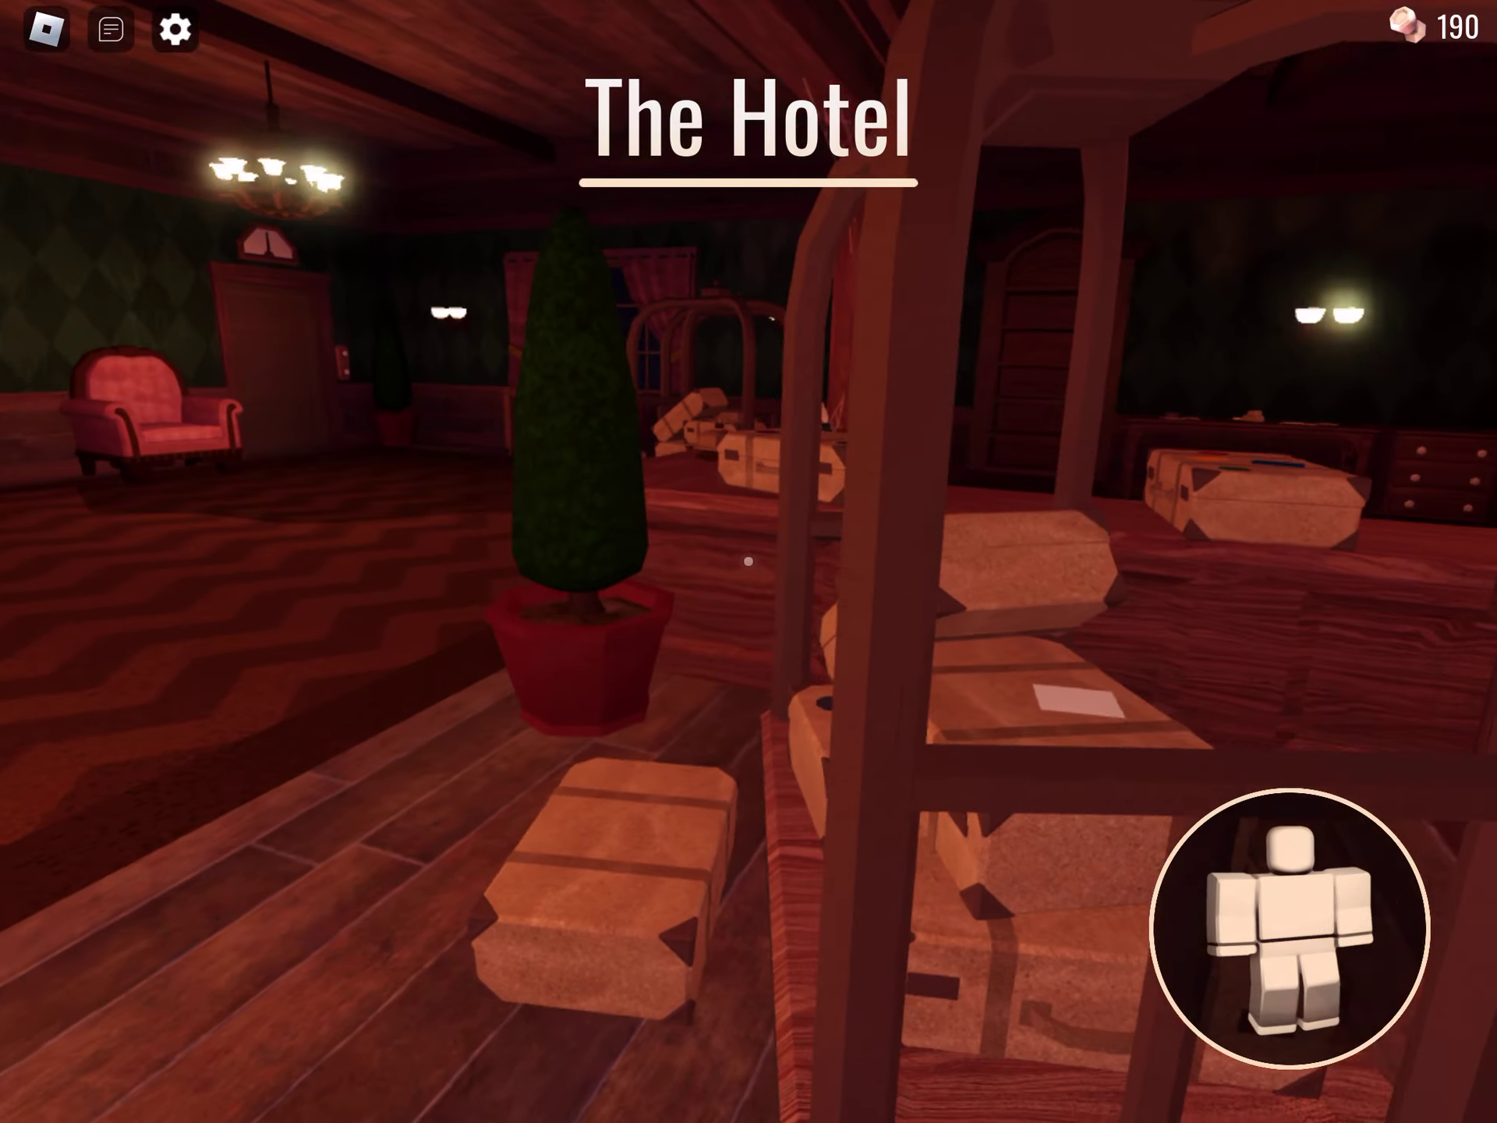
{"action": "key", "text": "w"}
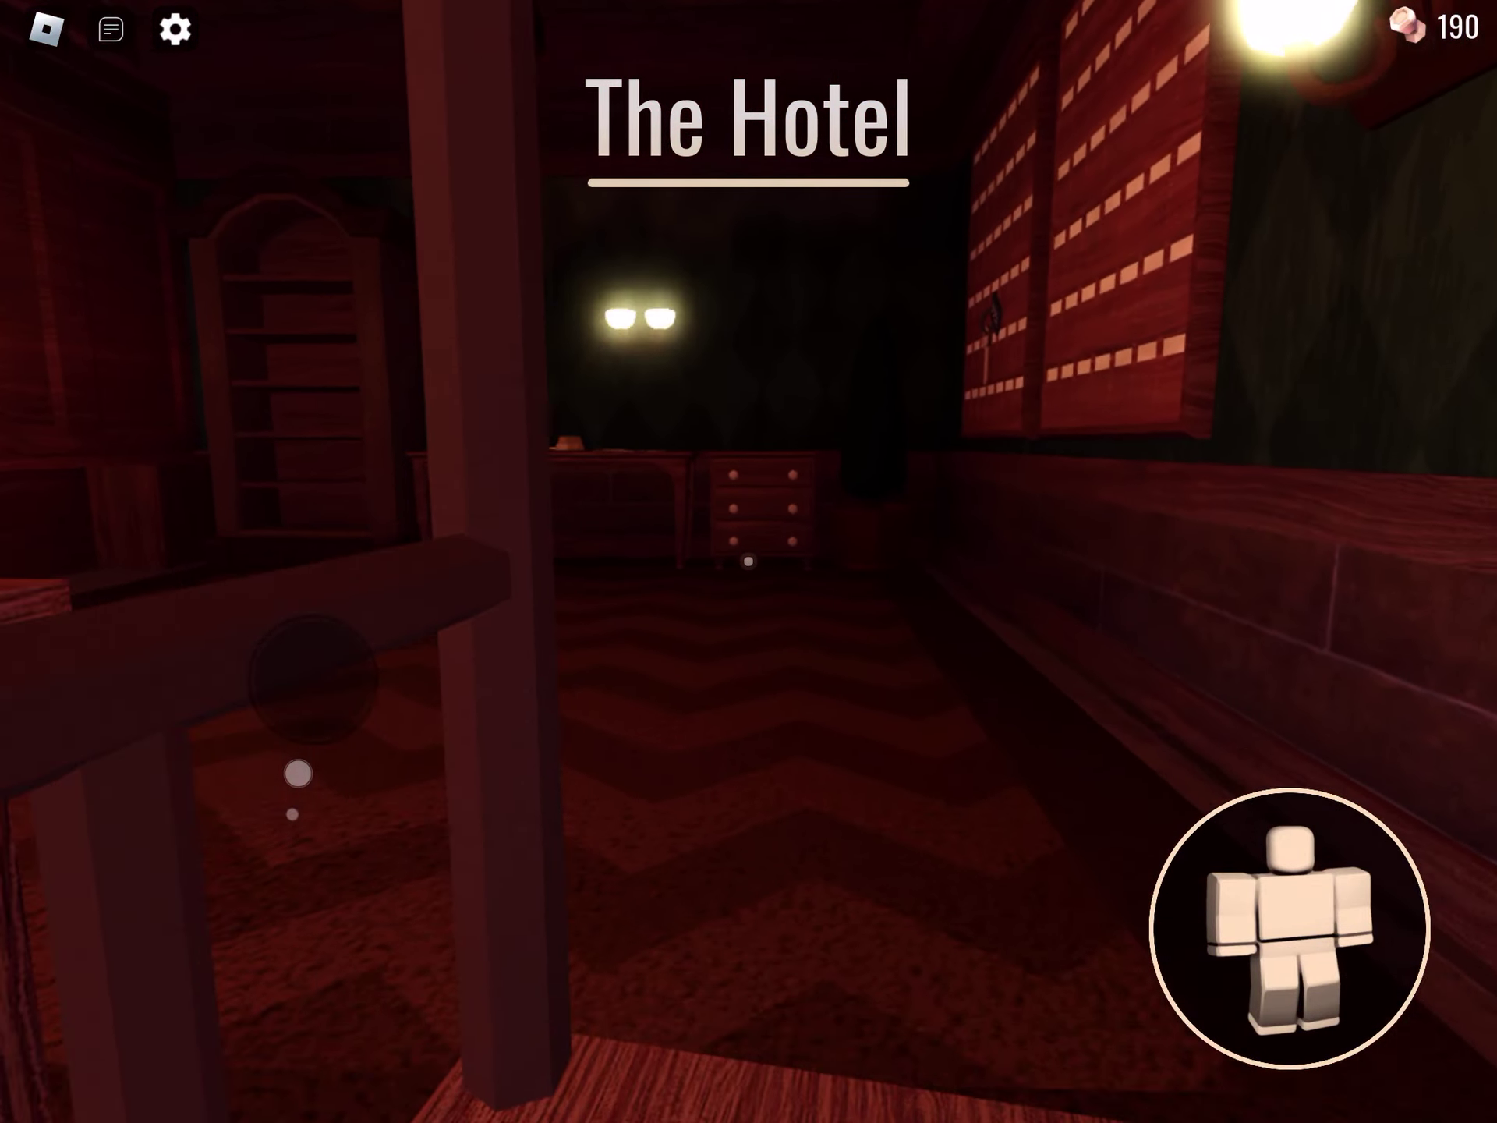
{"action": "key", "text": "w"}
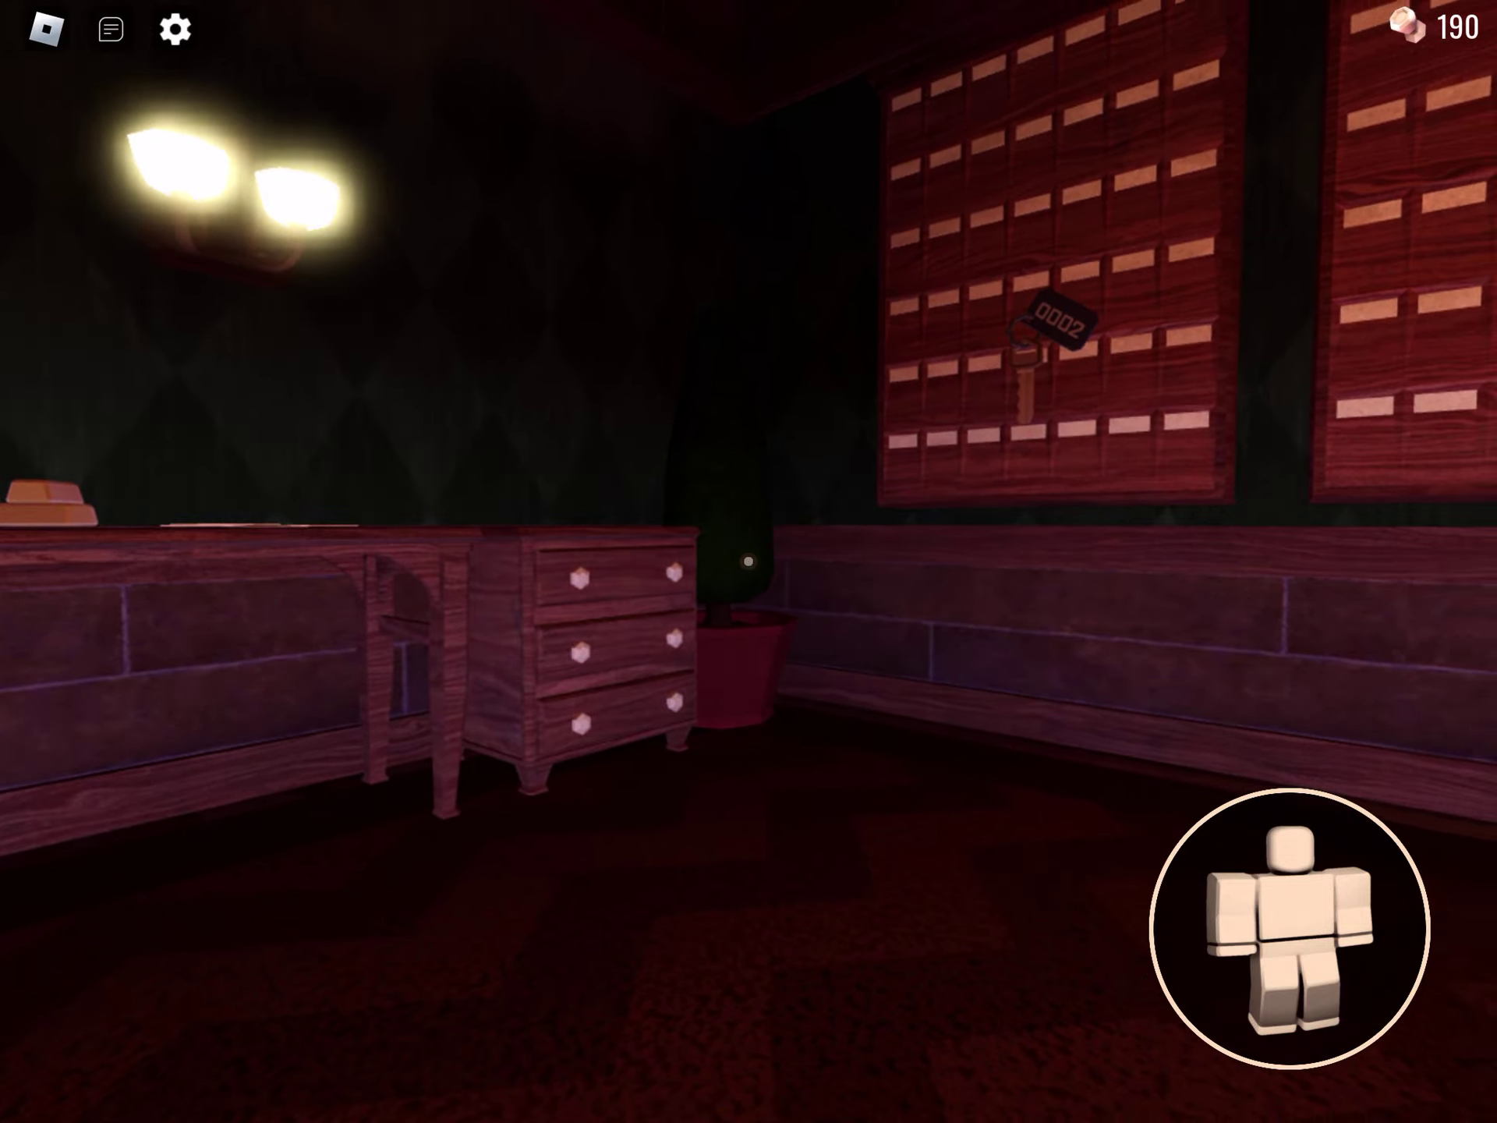
{"action": "key", "text": "w"}
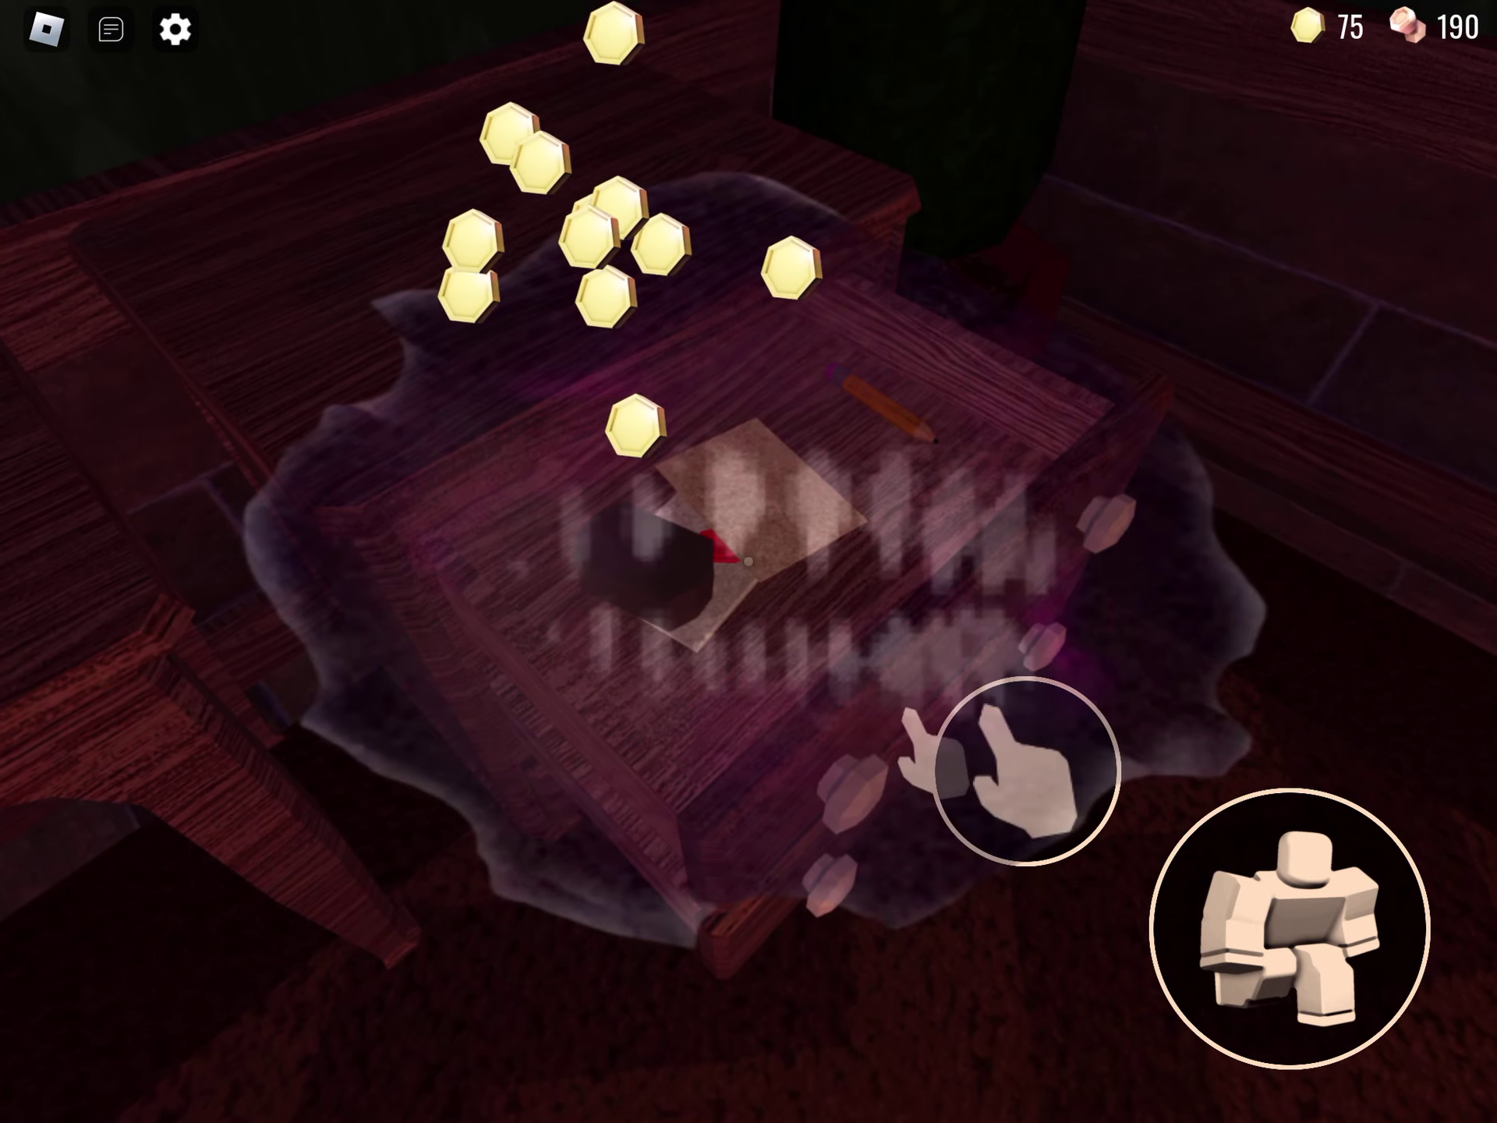
Open the reception drawer and collect its gold coins.
{"action": "left_click", "coordinate": [749, 562]}
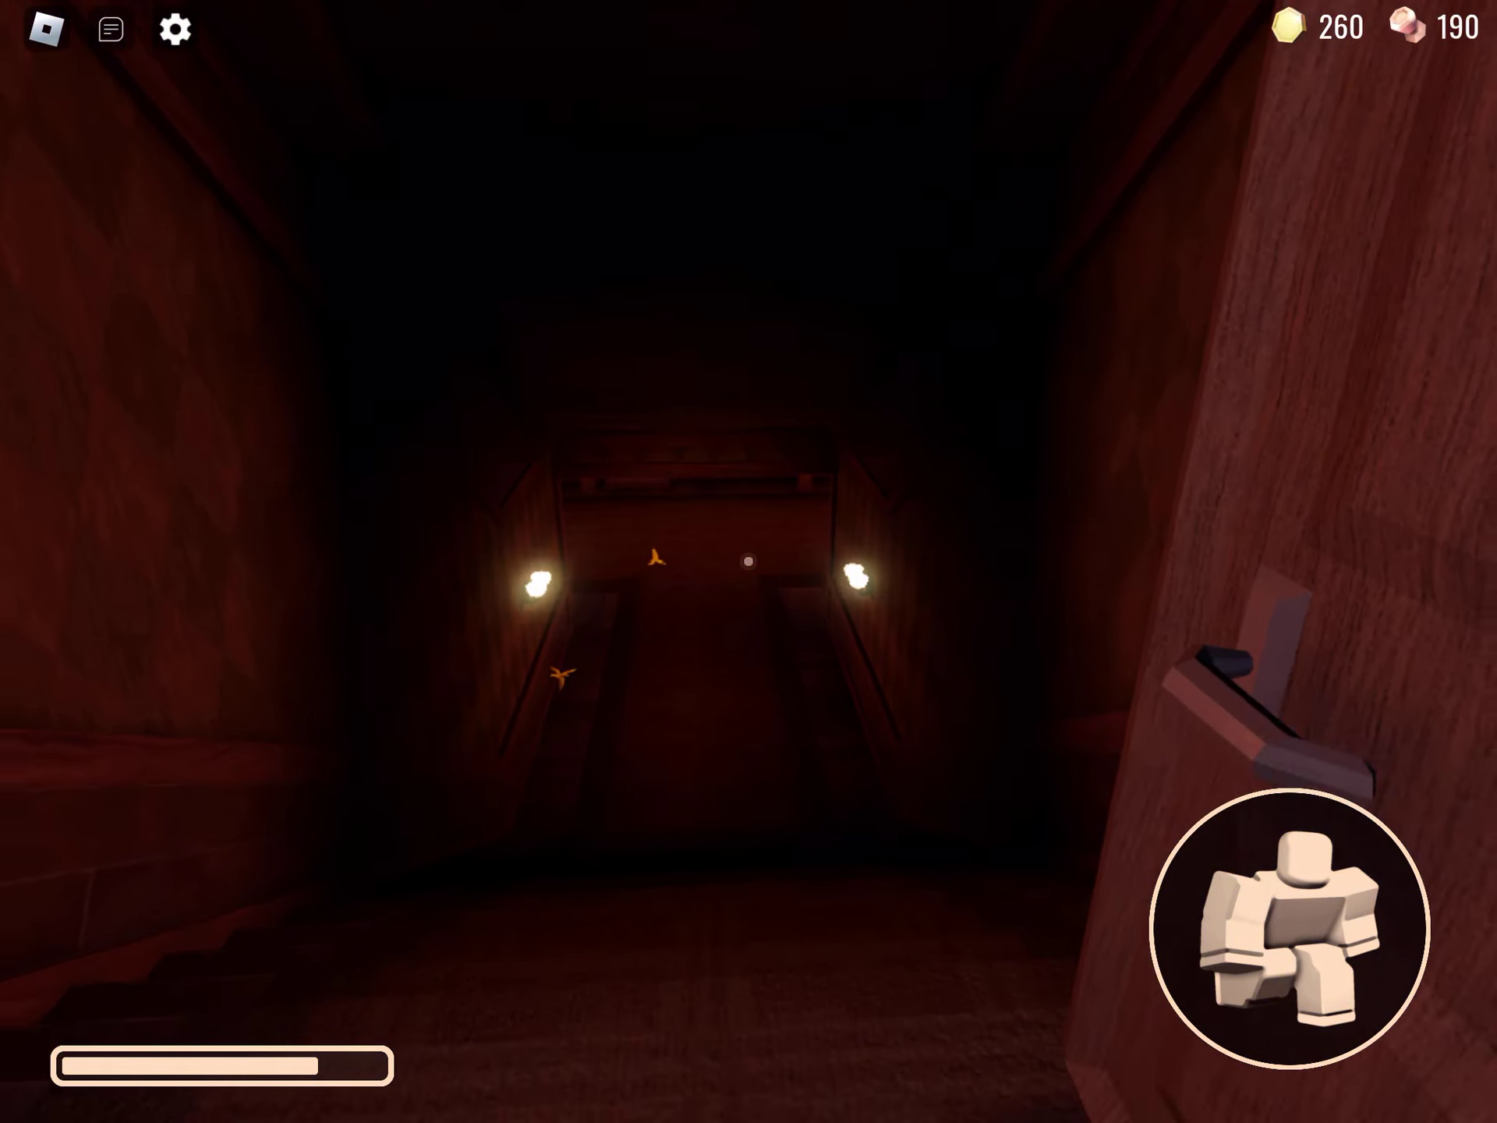
Walk down the hallway and briefly hide in a wardrobe before continuing.
{"action": "key", "text": "w"}
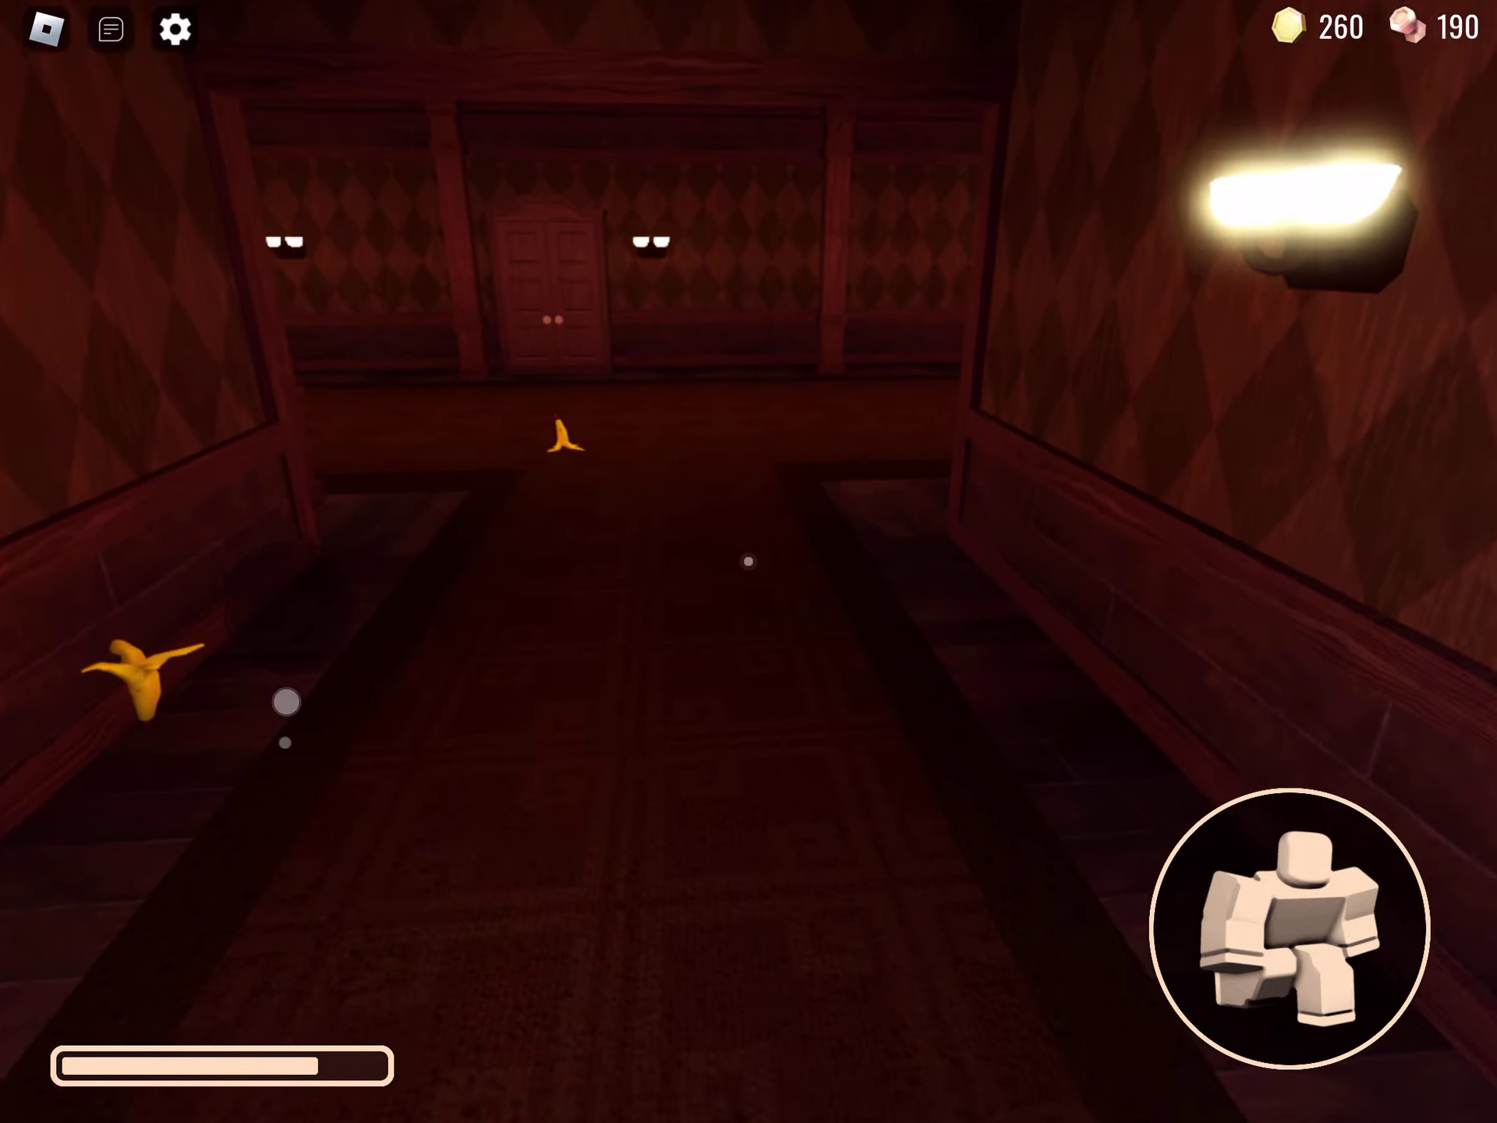
{"action": "key", "text": "w"}
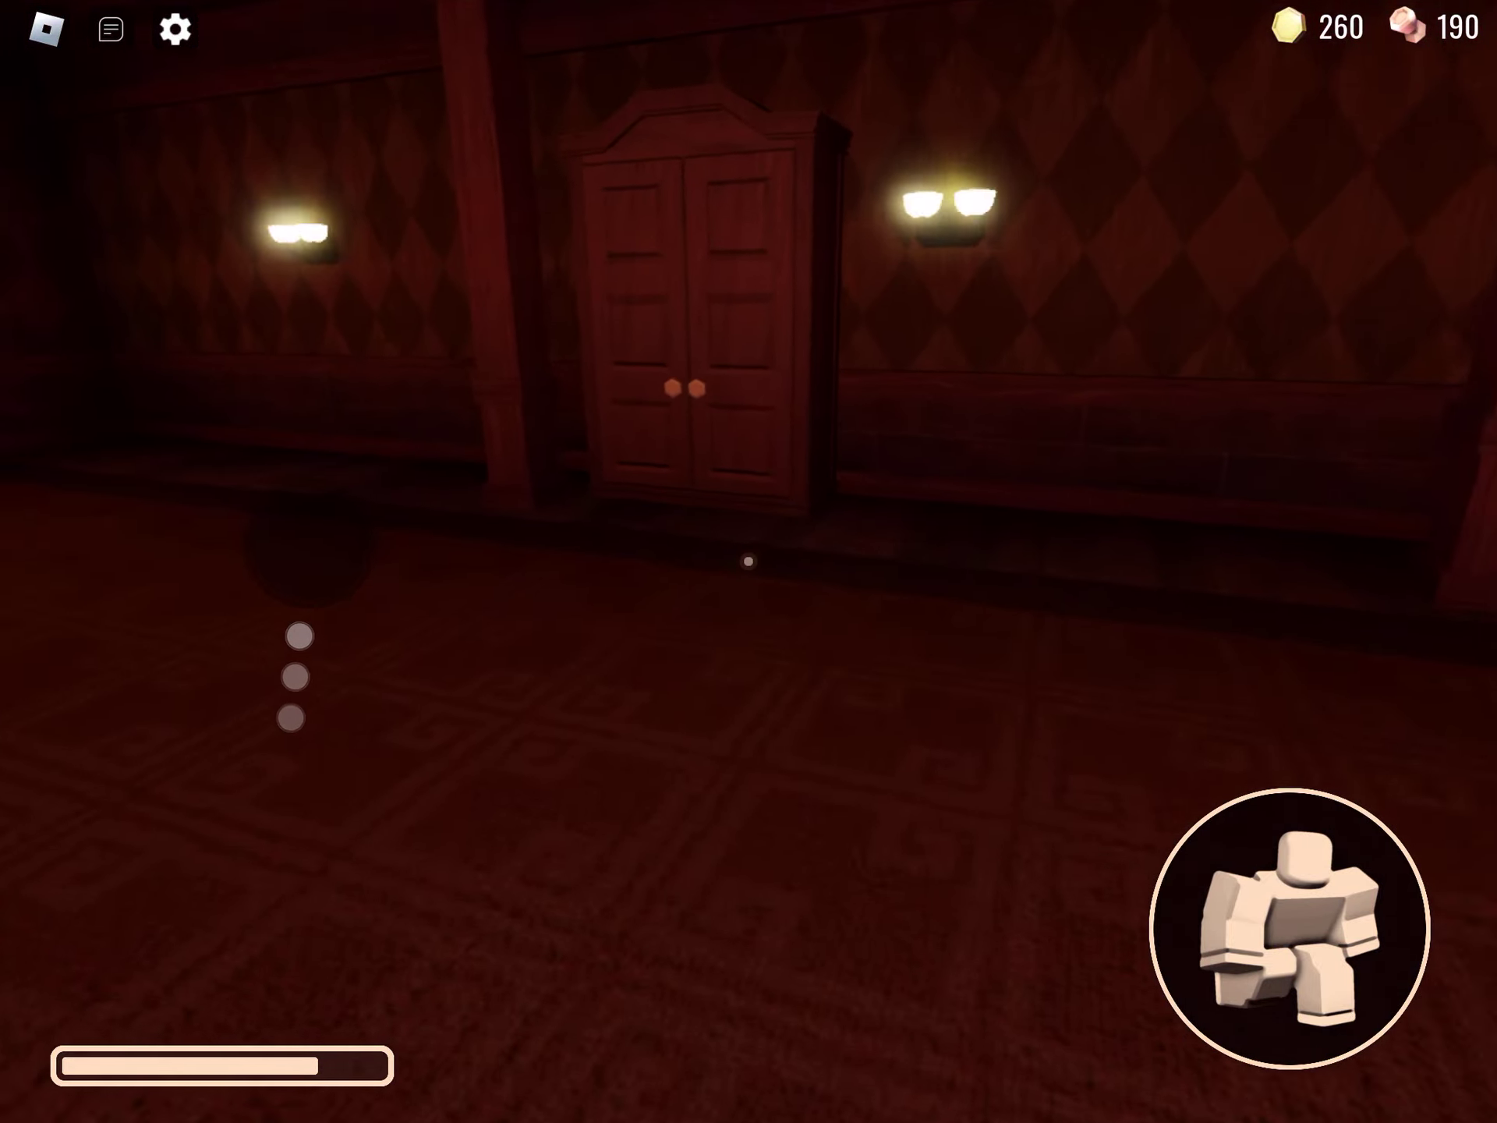
{"action": "key", "text": "w"}
{"action": "key", "text": "e"}
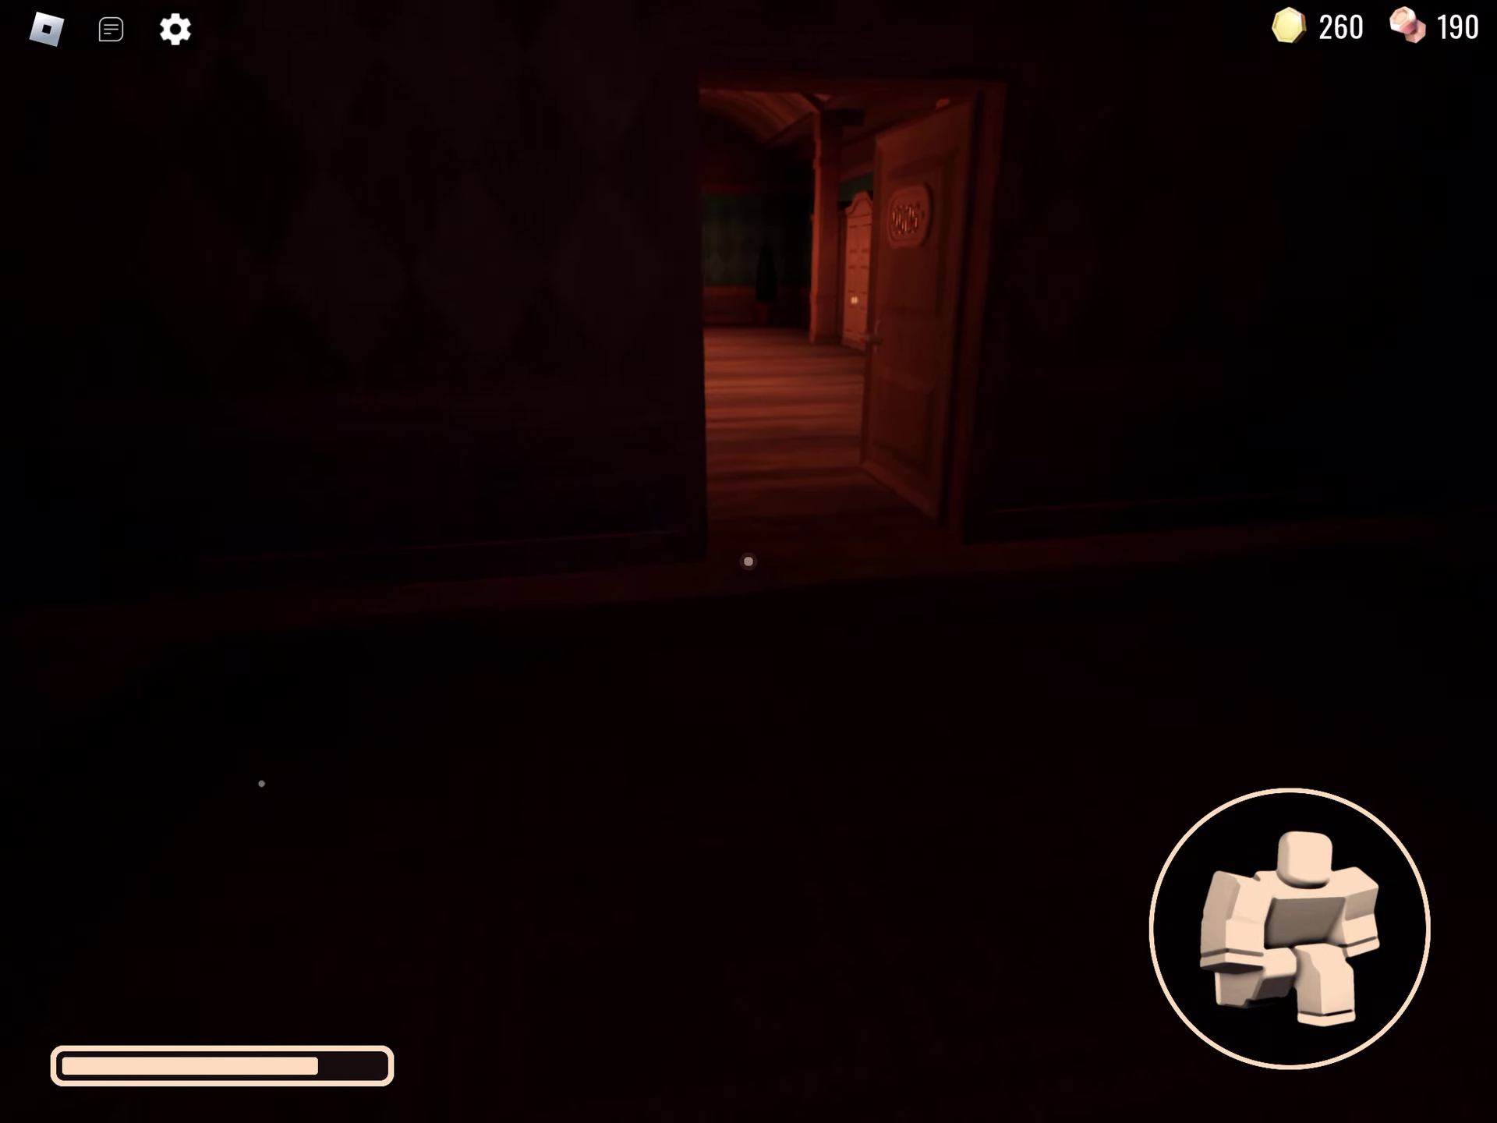
{"action": "key", "text": "e"}
Go through door 0007 and cross the wardrobe room to door 0008.
{"action": "key", "text": "w"}
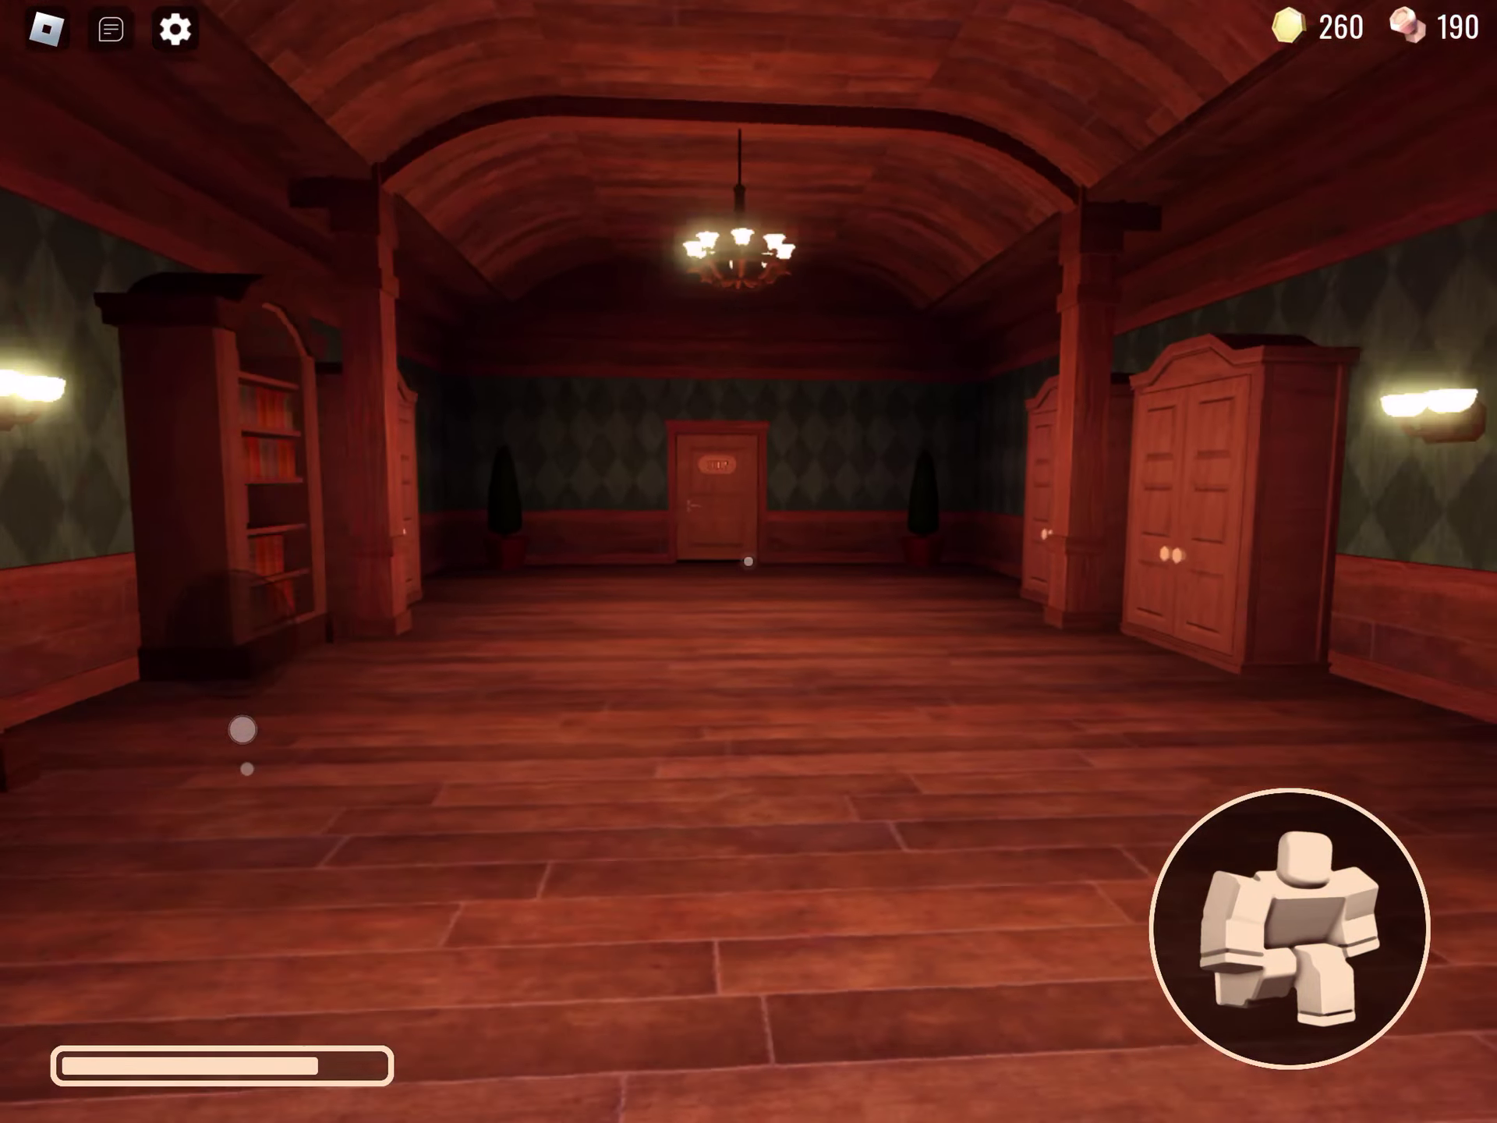
{"action": "key", "text": "w"}
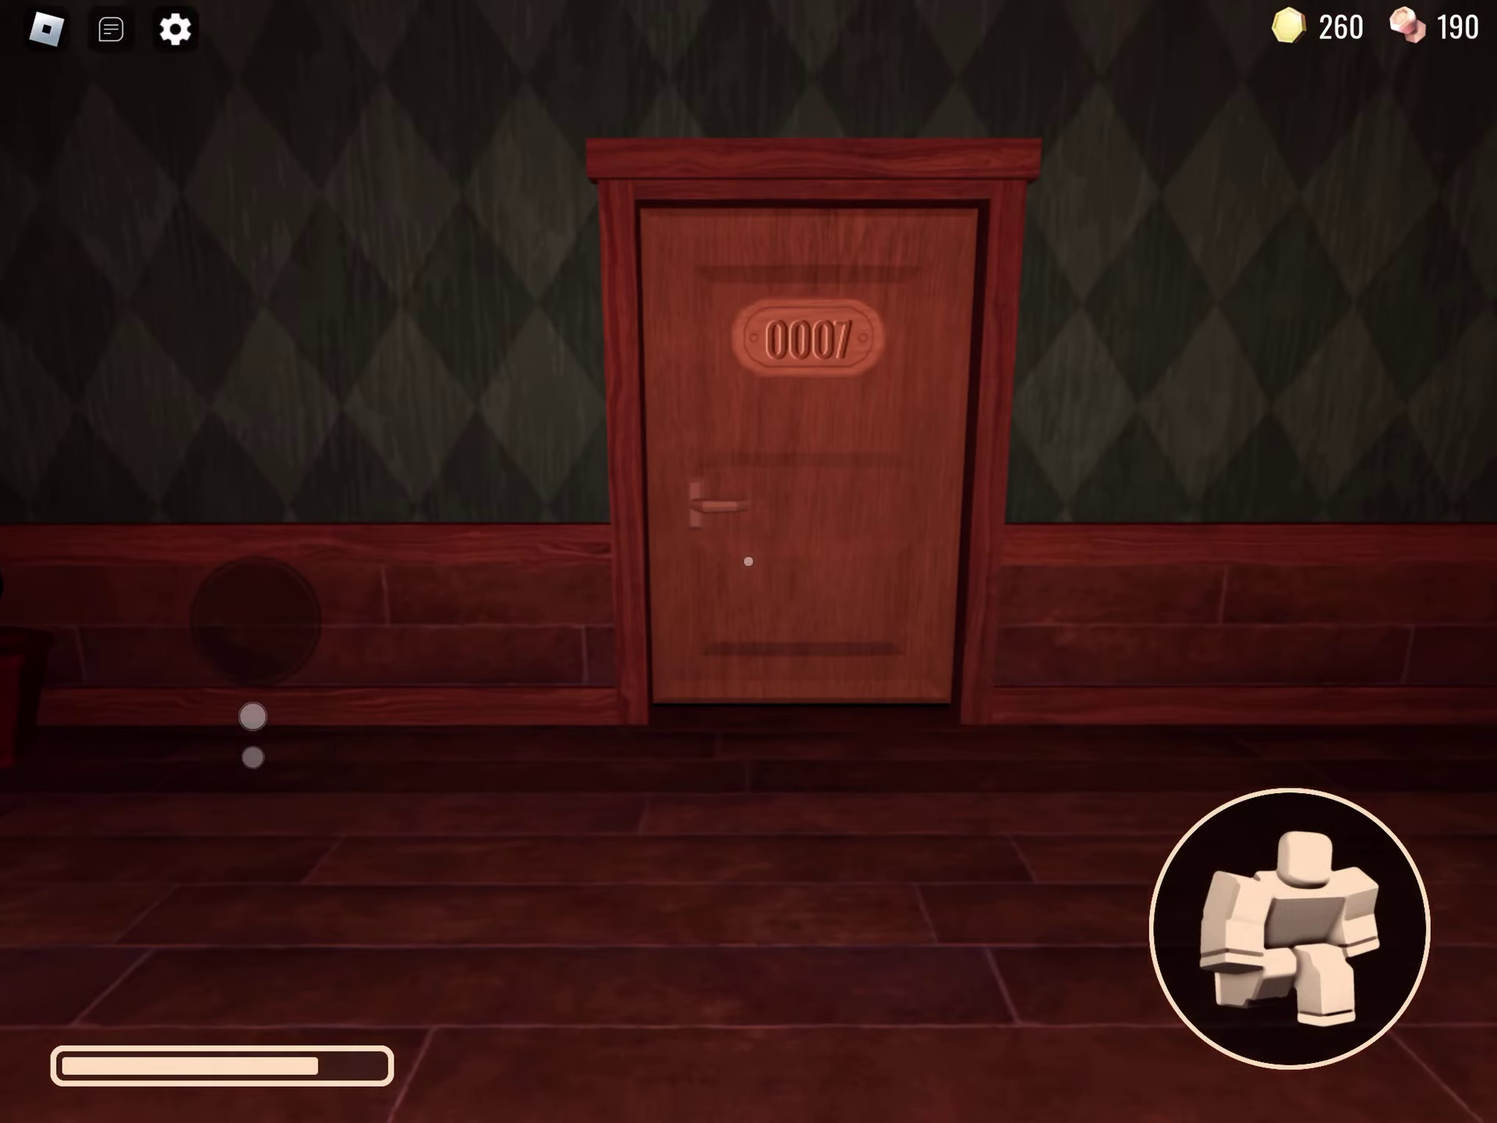
{"action": "left_click", "coordinate": [748, 563]}
{"action": "key", "text": "w"}
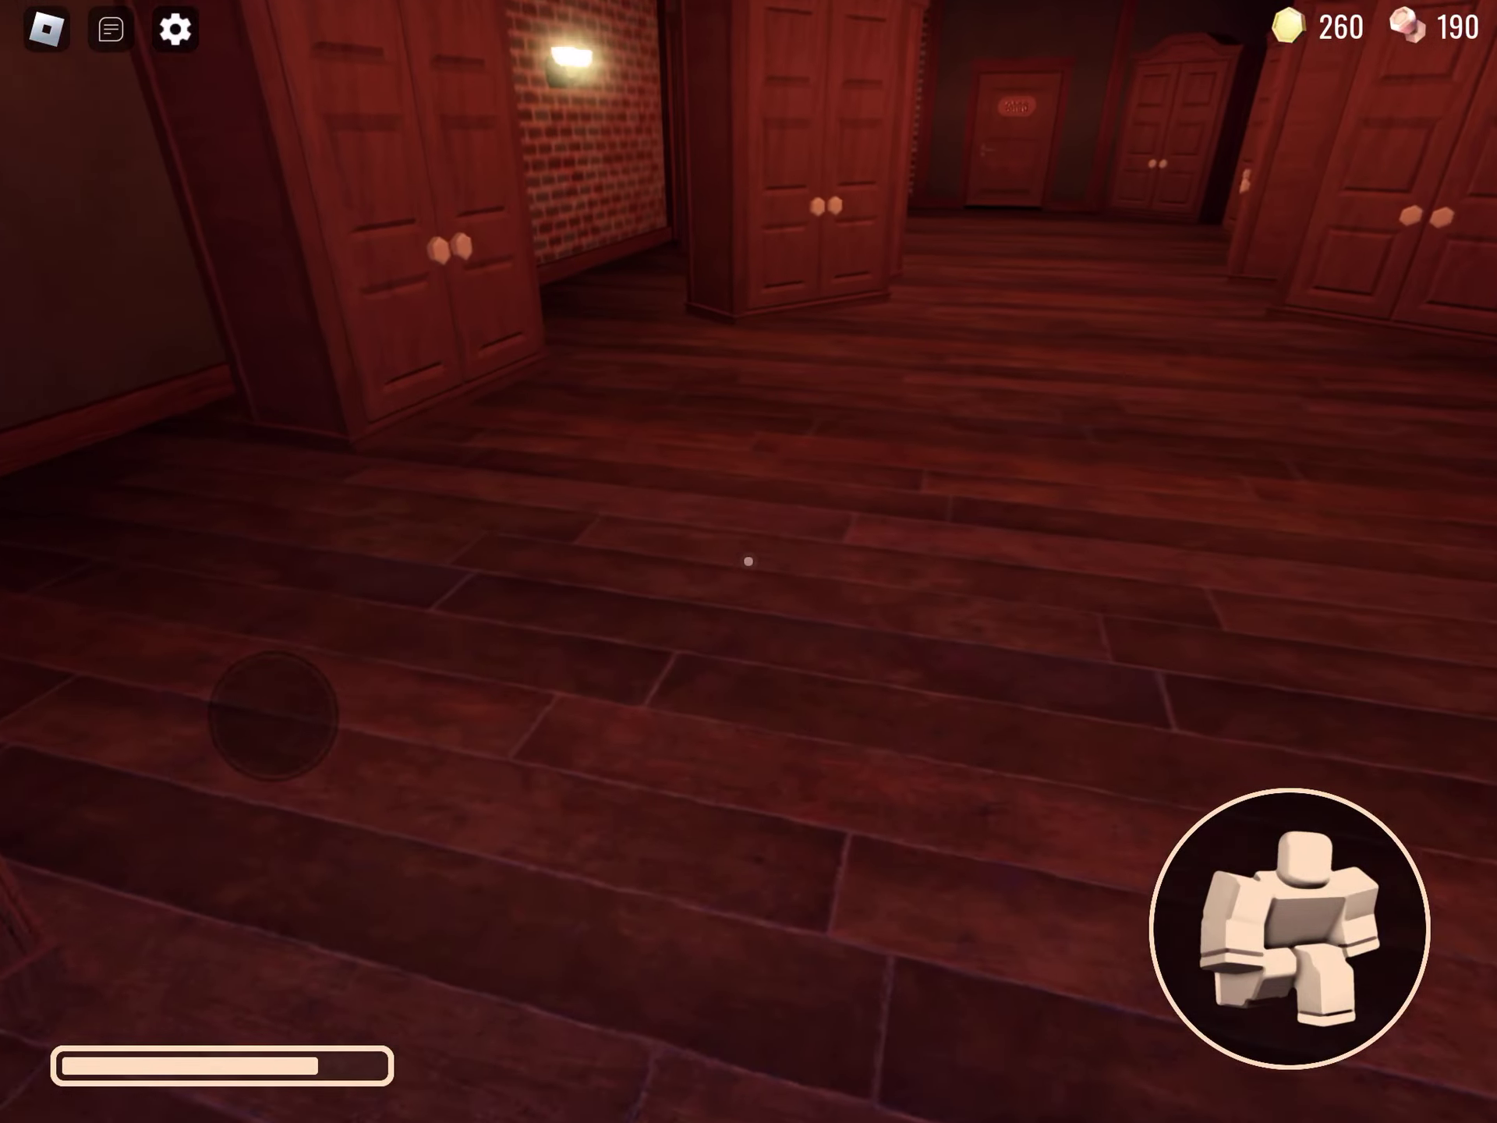
{"action": "key", "text": "w"}
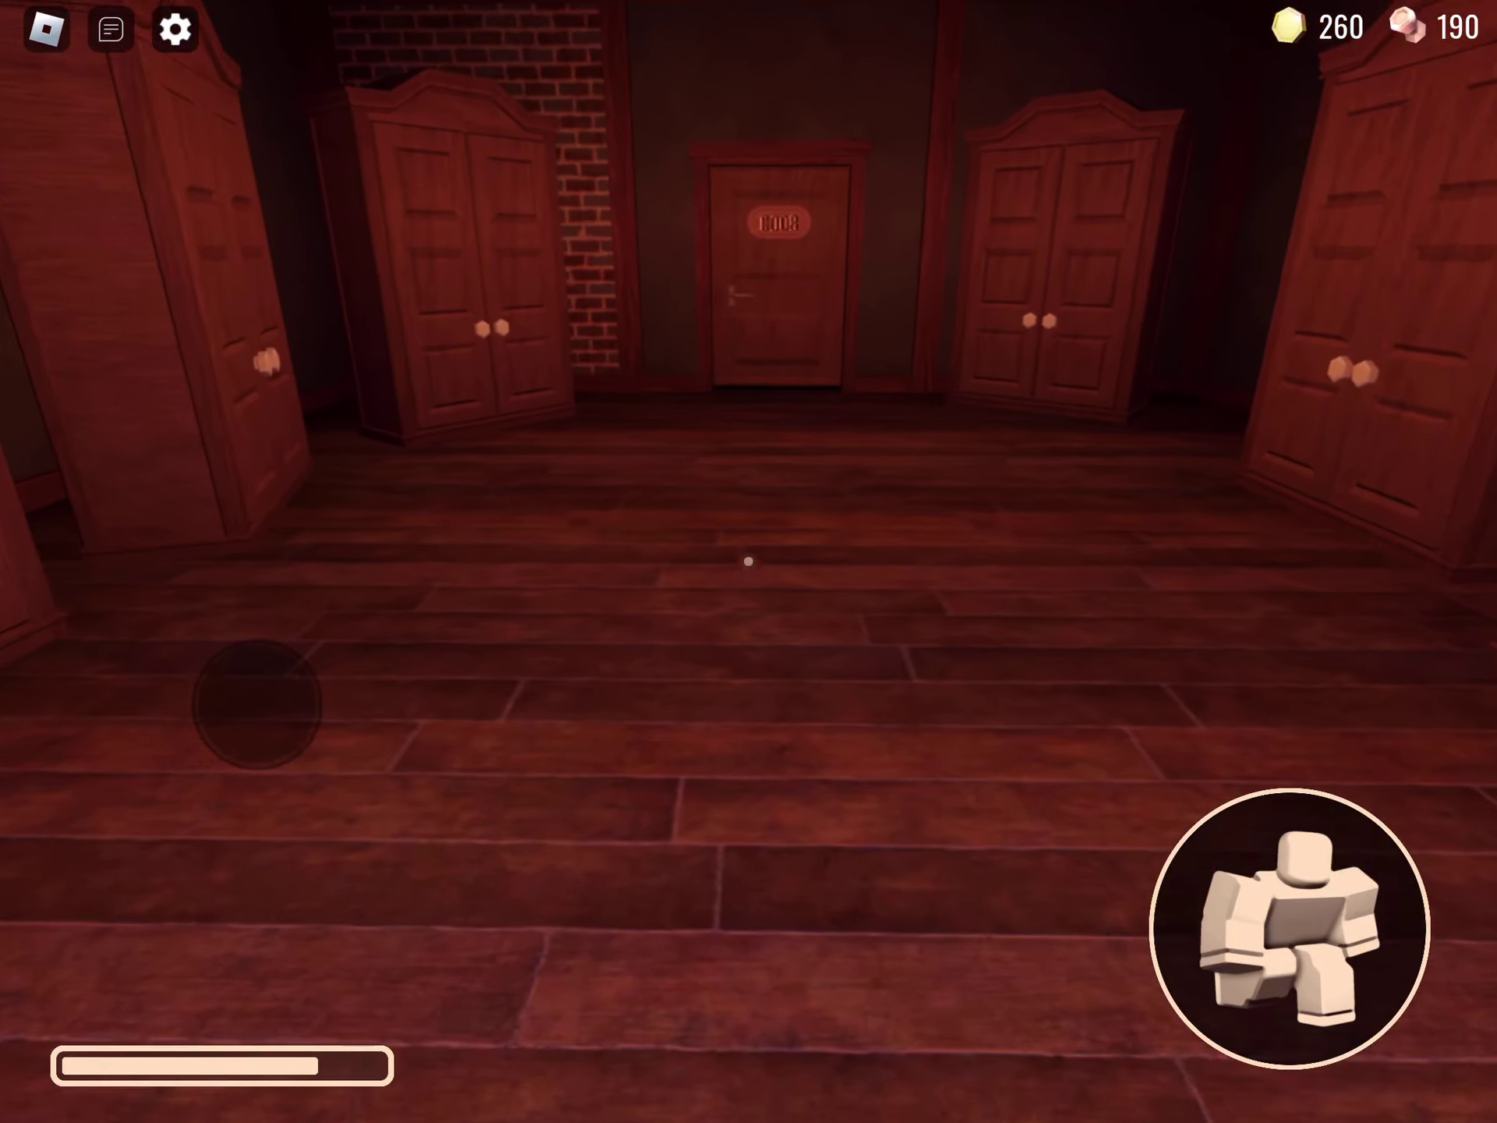
{"action": "key", "text": "w"}
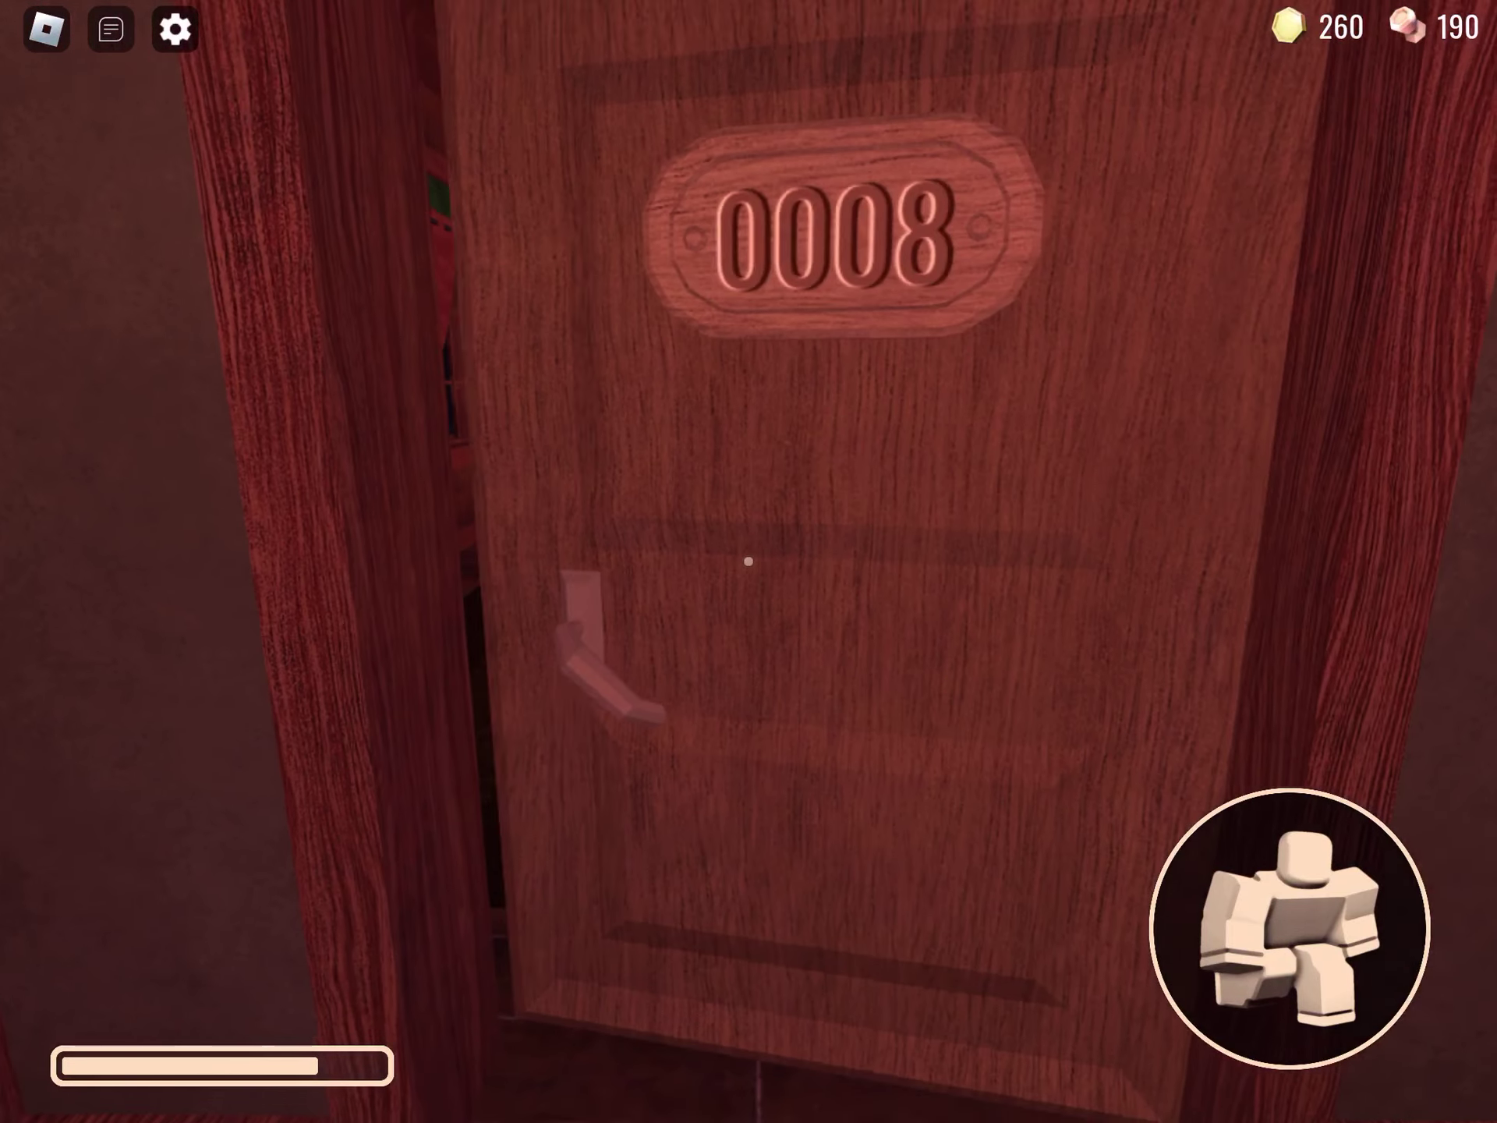
Enter the banana-peel hallway through door 0008 and take the glowing blue potion.
{"action": "left_click", "coordinate": [747, 563]}
{"action": "key", "text": "w"}
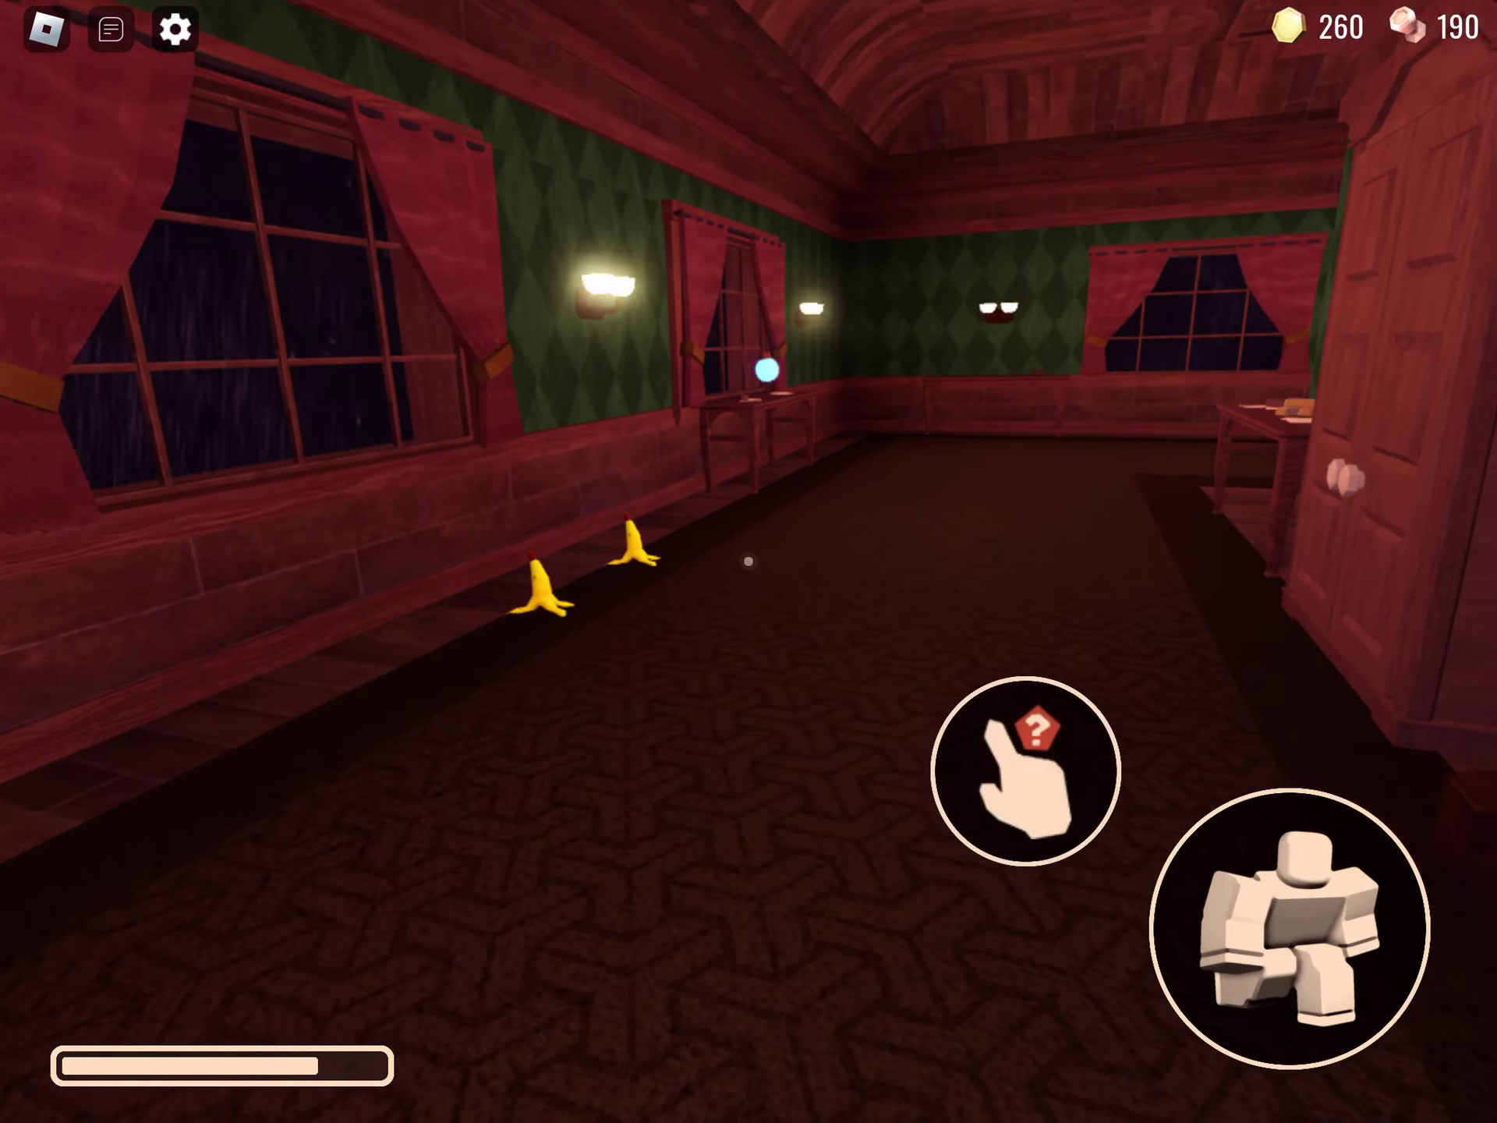
{"action": "key", "text": "w"}
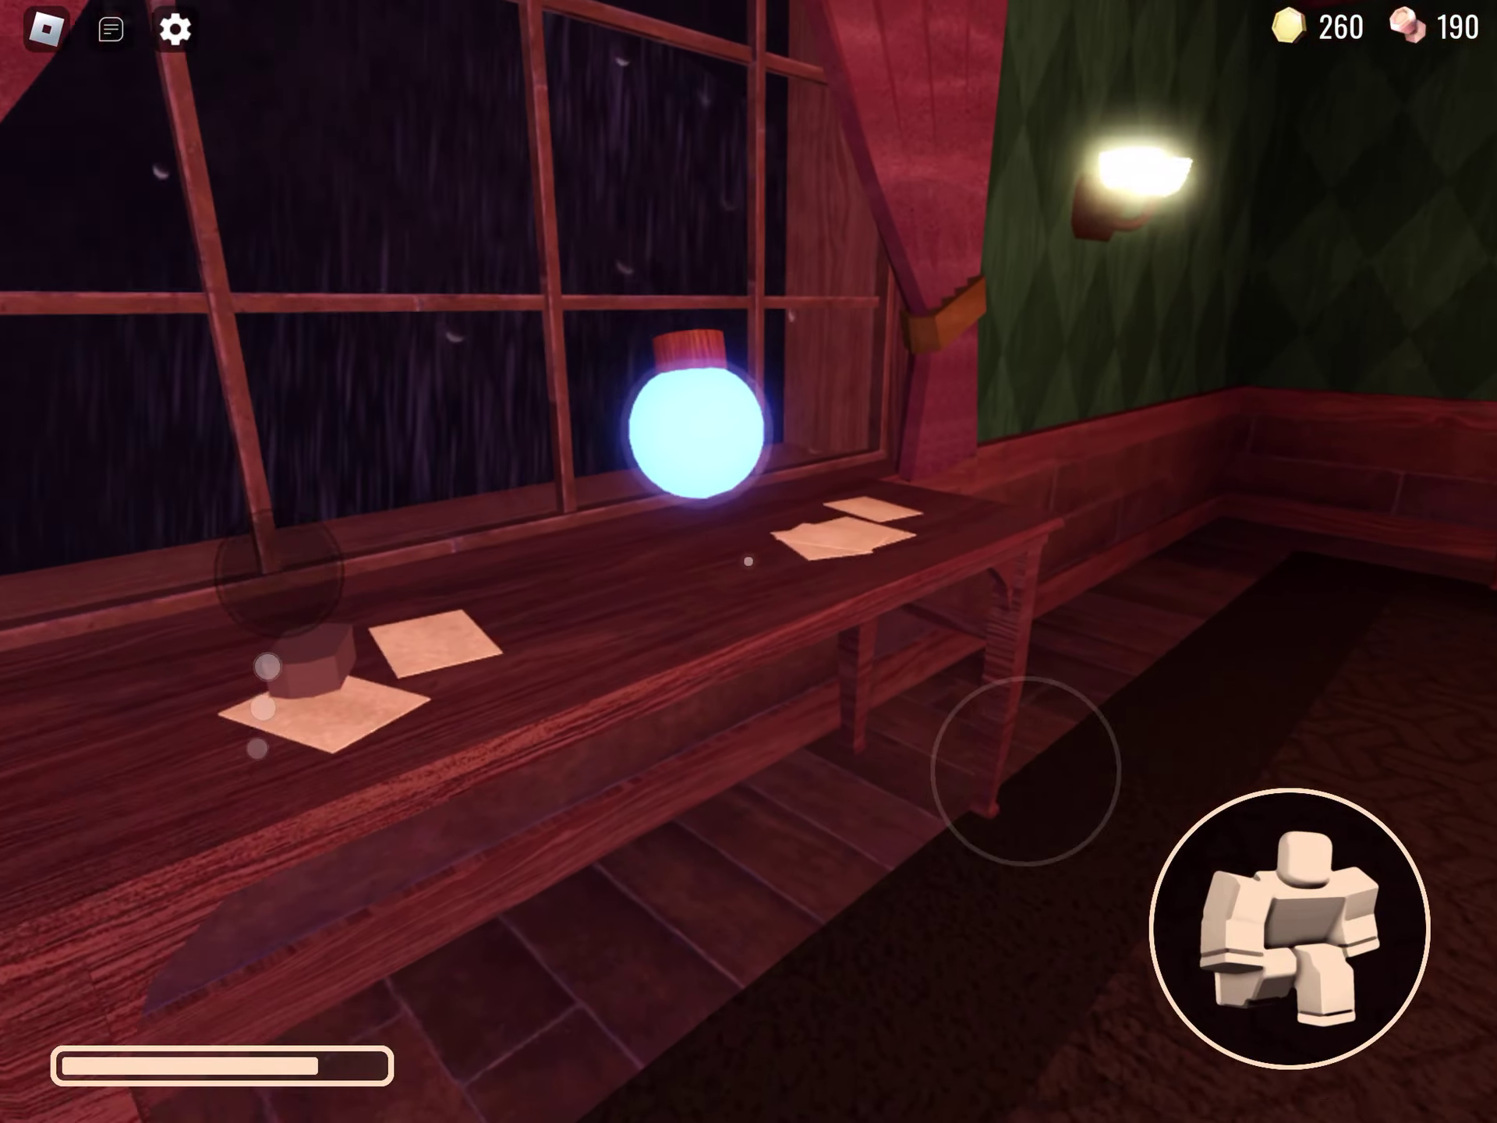
{"action": "left_click", "coordinate": [1026, 770]}
Go through door 0009 and hide in the purple room's wardrobe.
{"action": "key", "text": "w"}
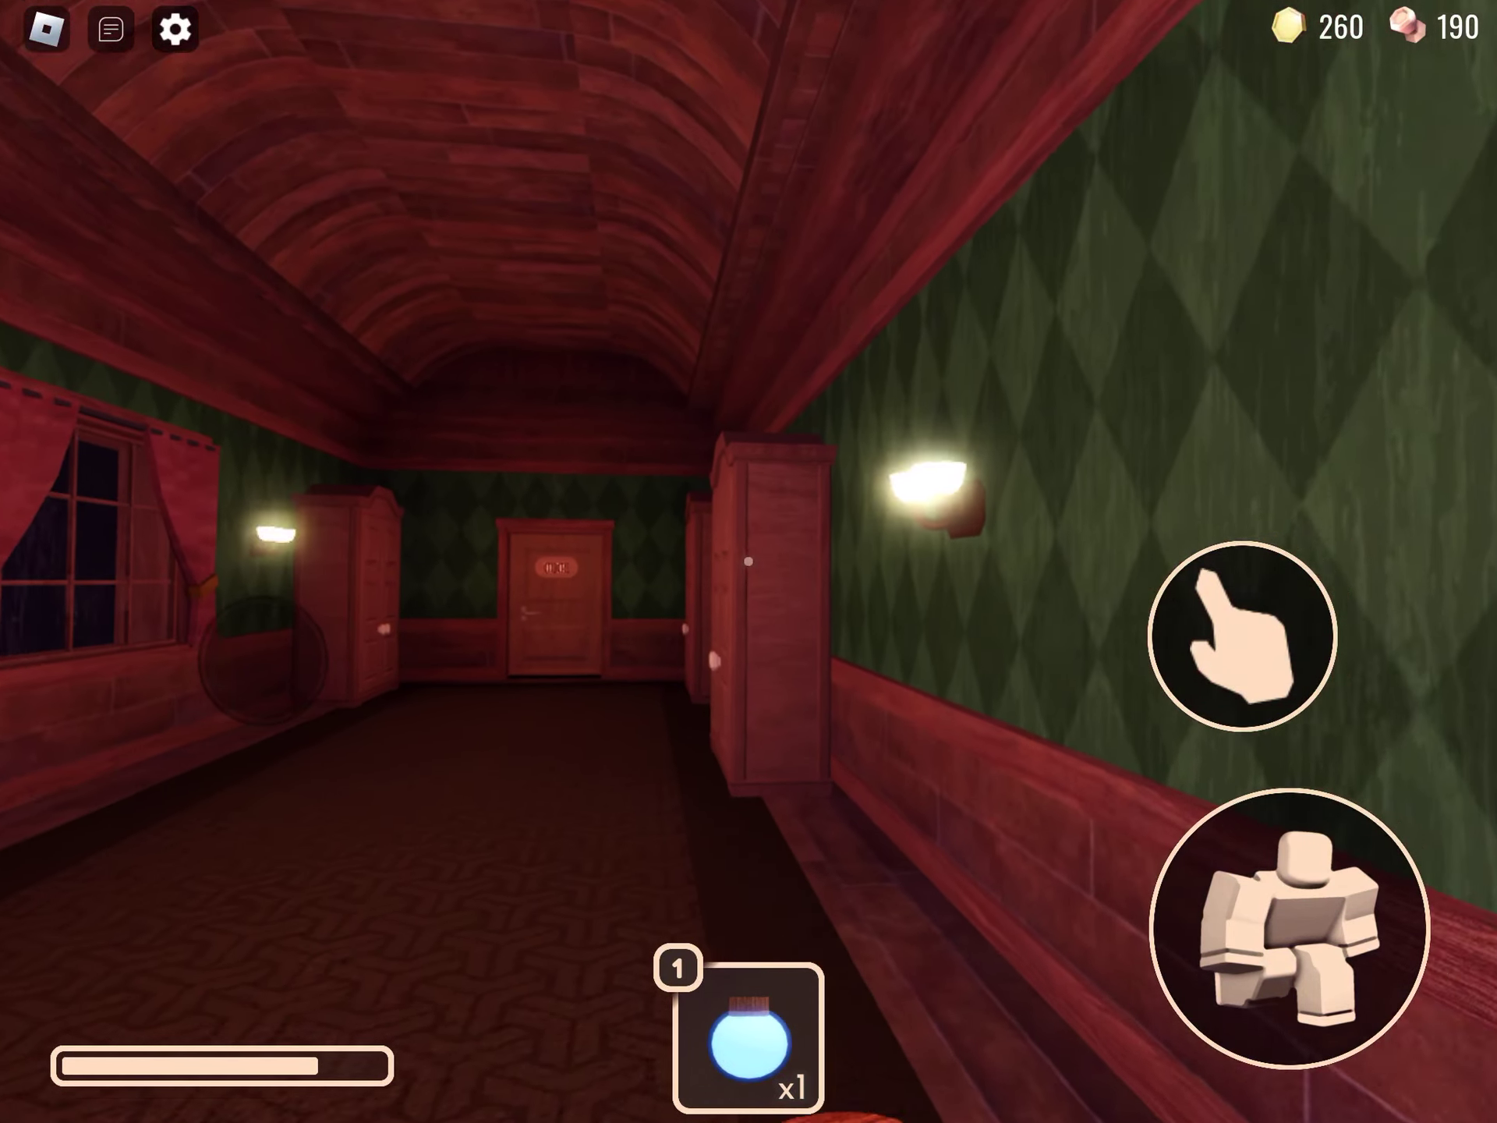
{"action": "key", "text": "w"}
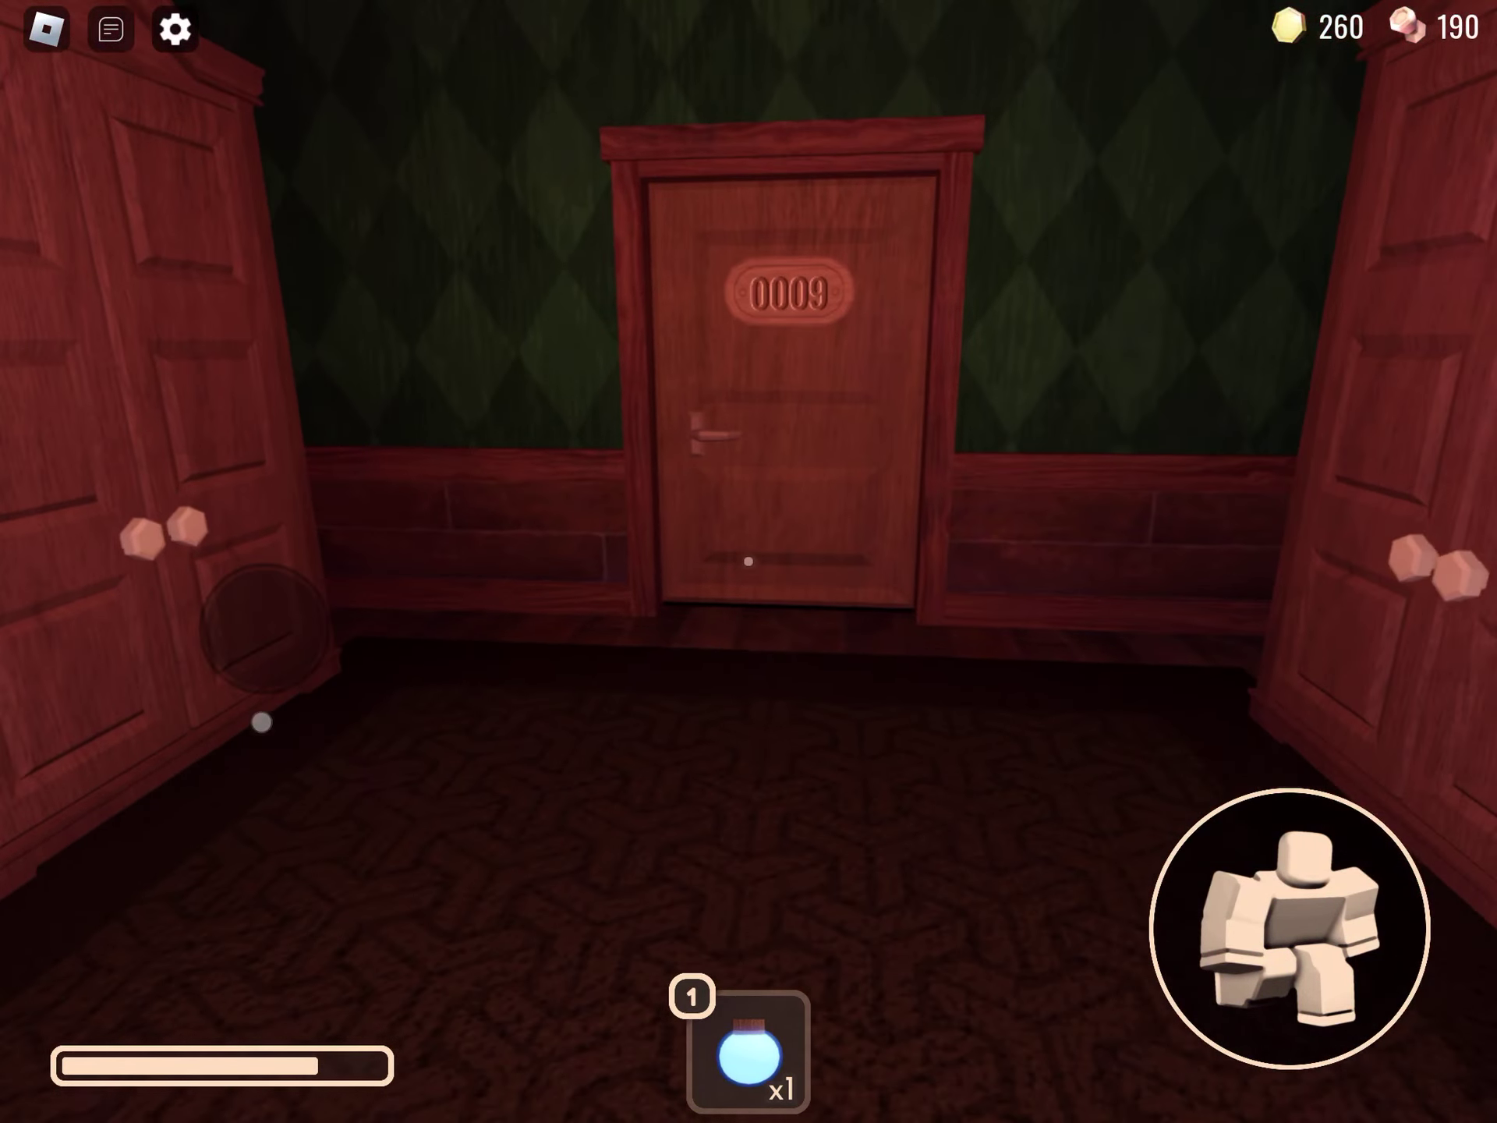
{"action": "key", "text": "w"}
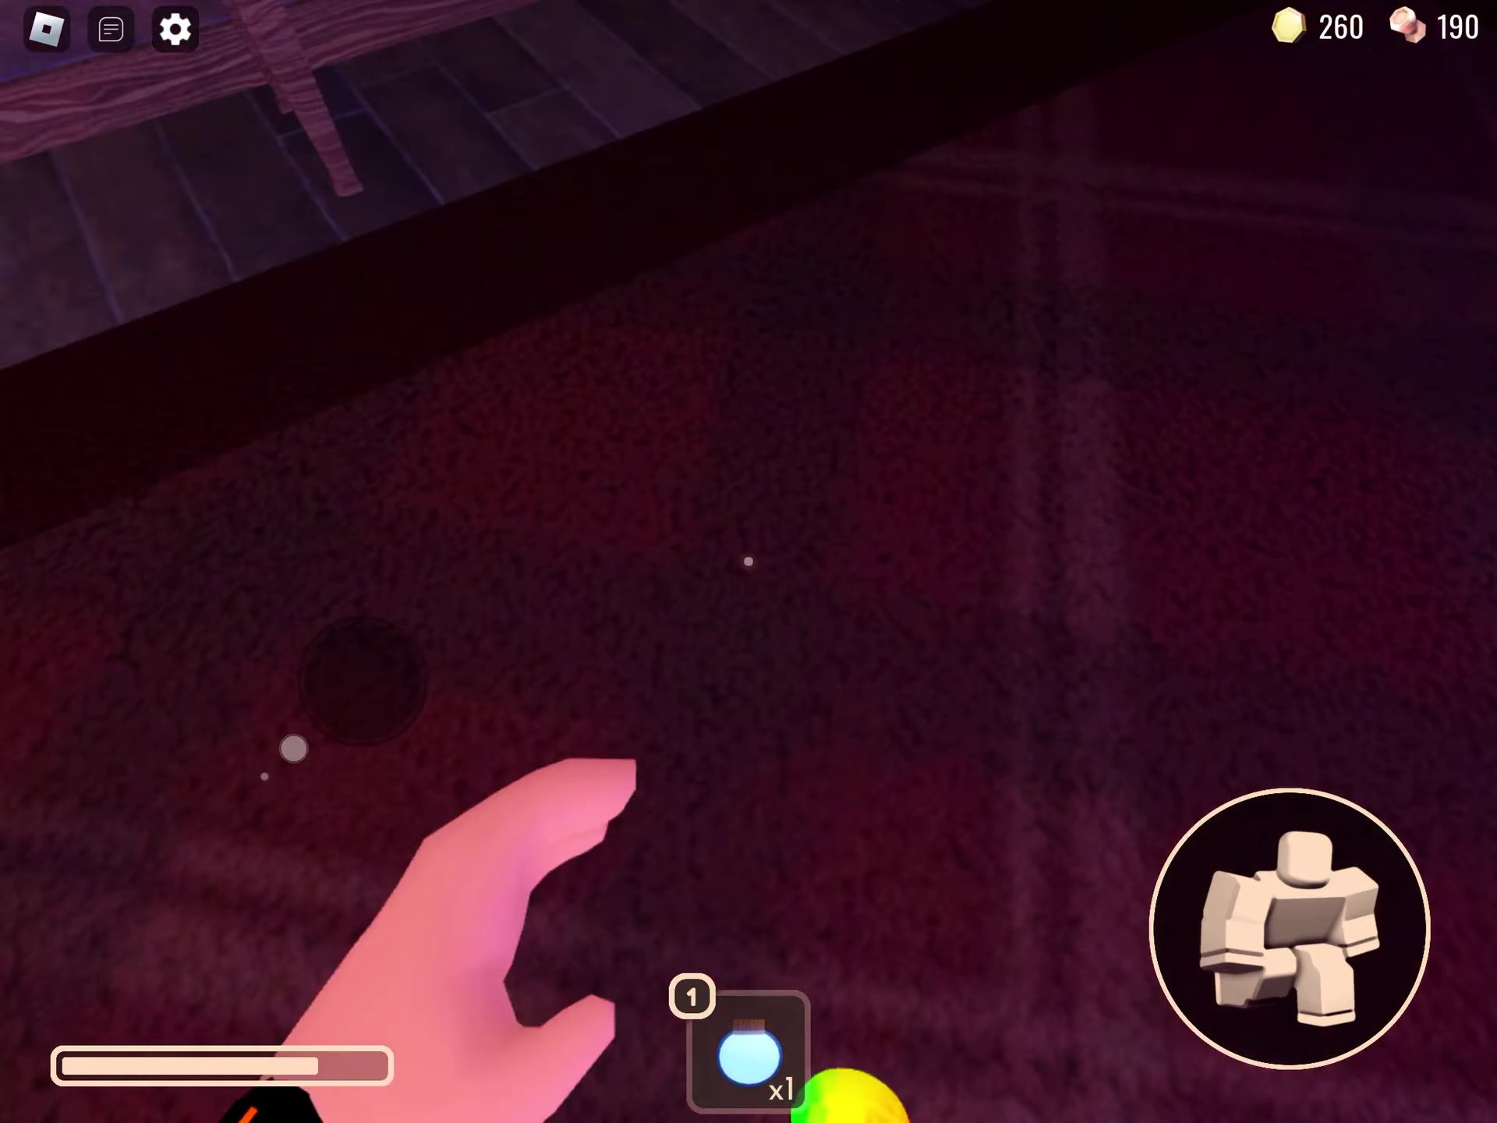
{"action": "key", "text": "w"}
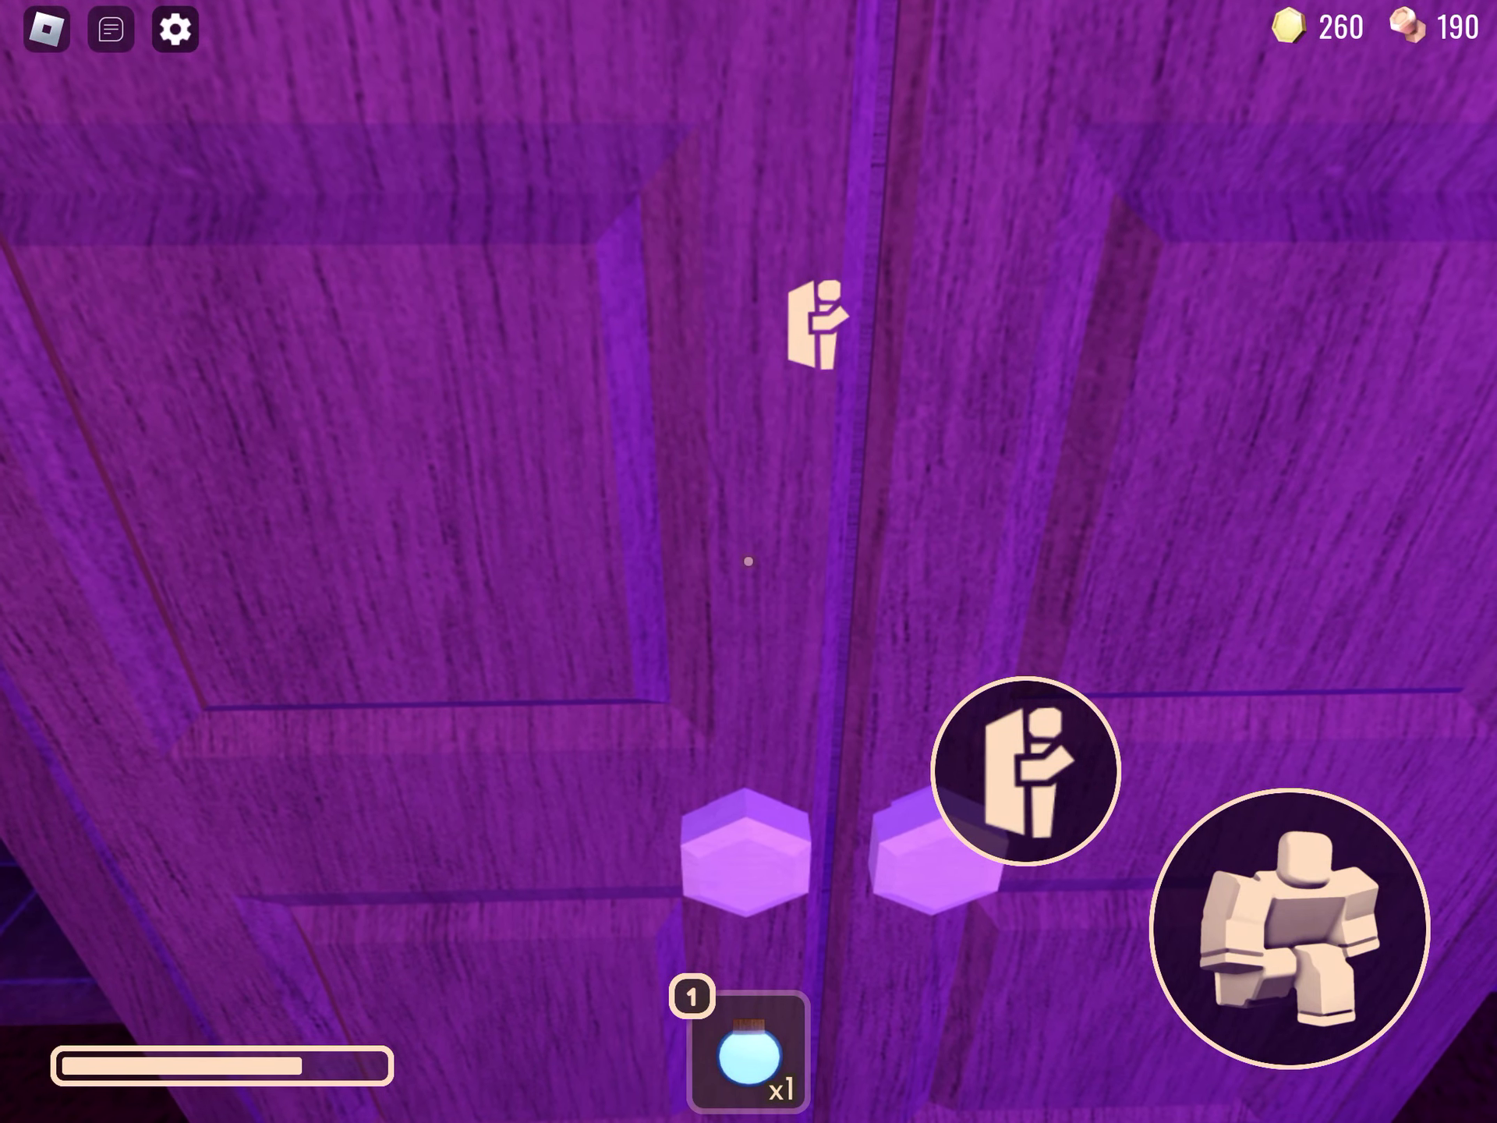
{"action": "key", "text": "e"}
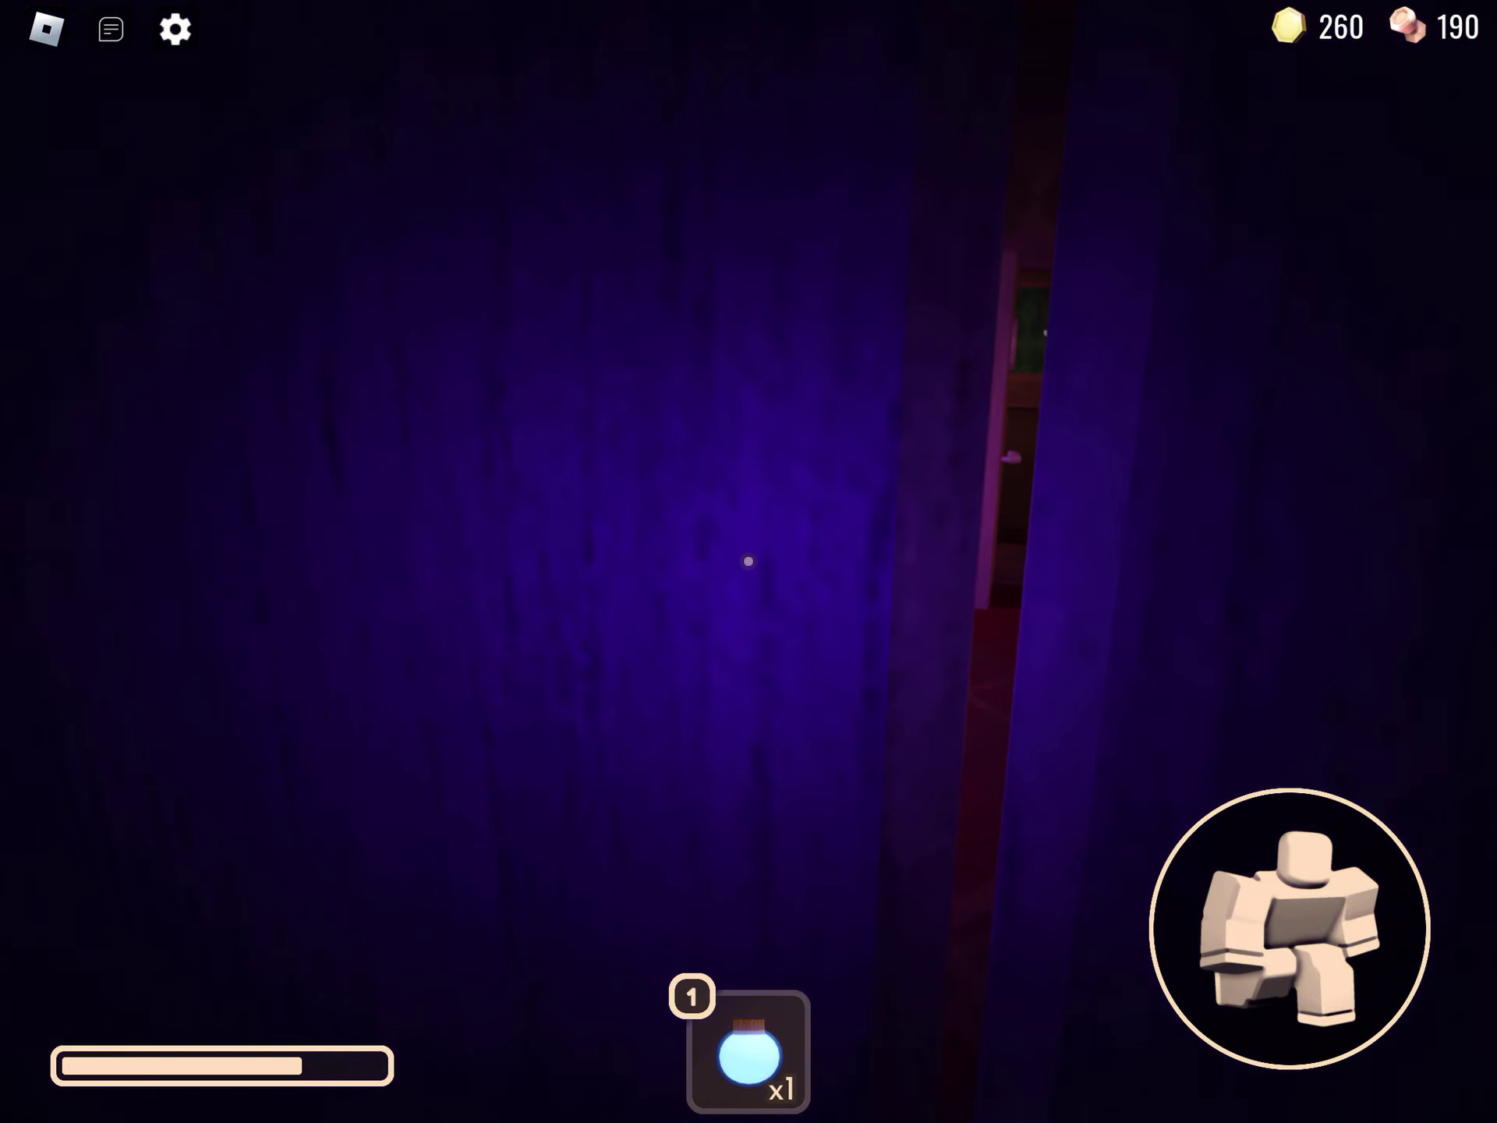
{"action": "left_click_drag", "start_coordinate": [749, 562], "coordinate": [913, 562]}
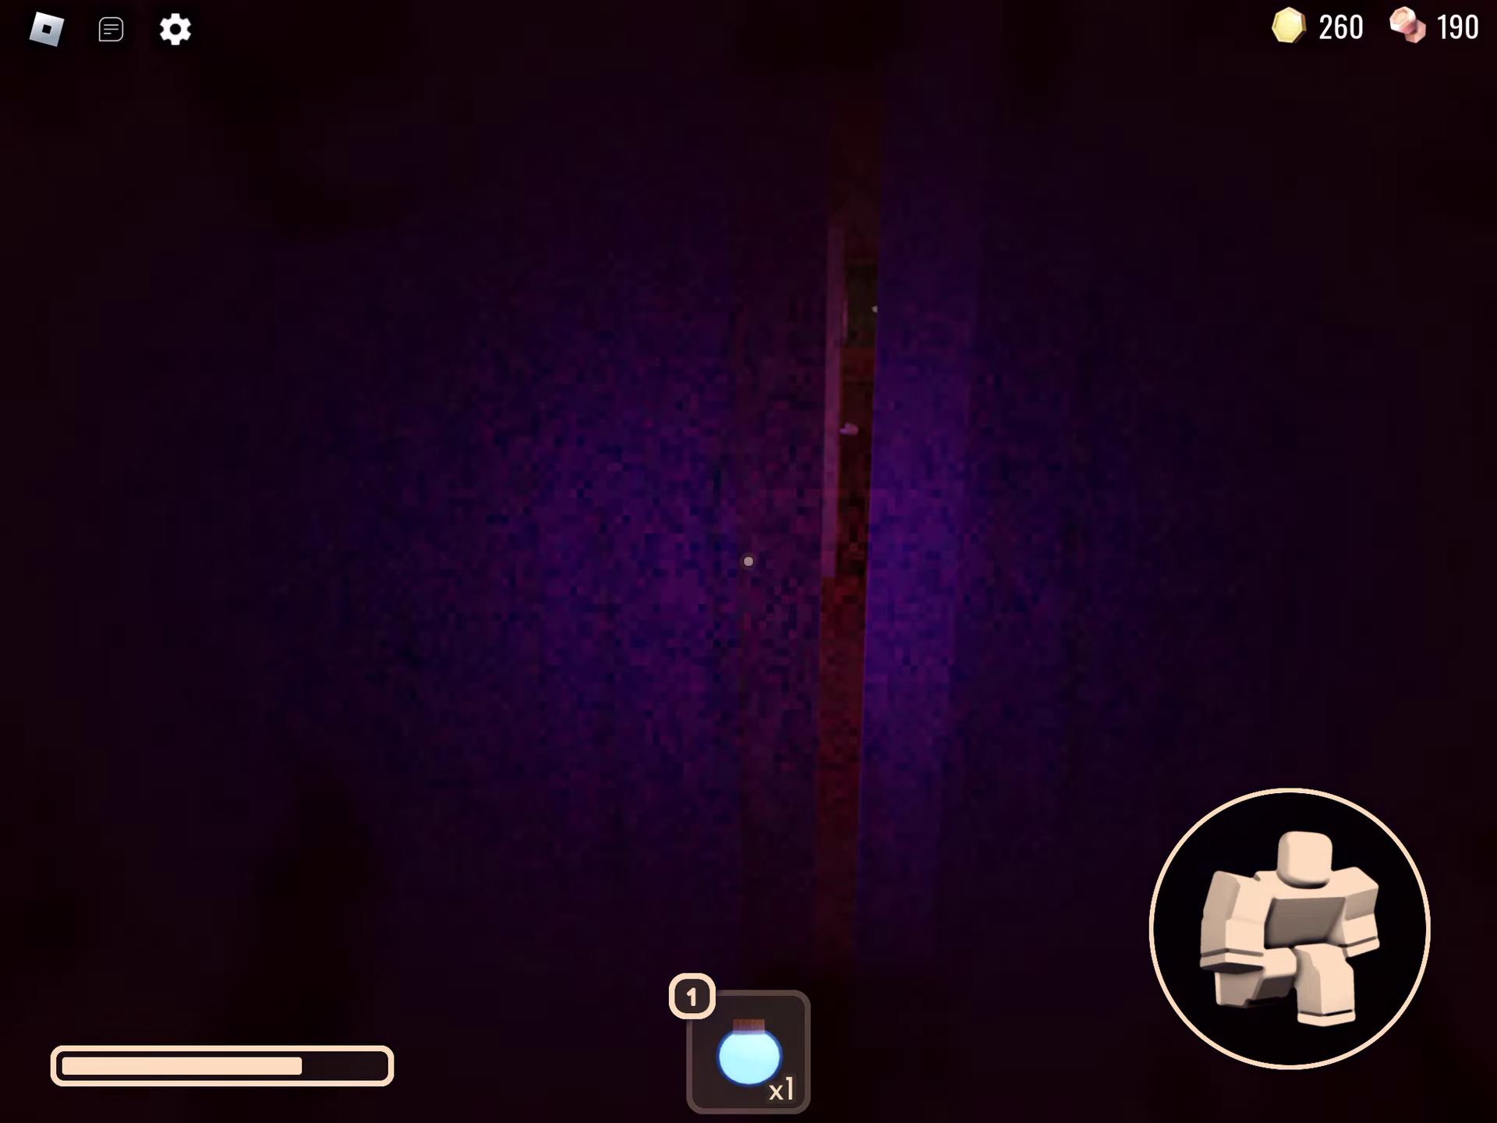
Leave the wardrobe and look back at its doors.
{"action": "key", "text": "e"}
{"action": "left_click_drag", "start_coordinate": [749, 562], "coordinate": [469, 702]}
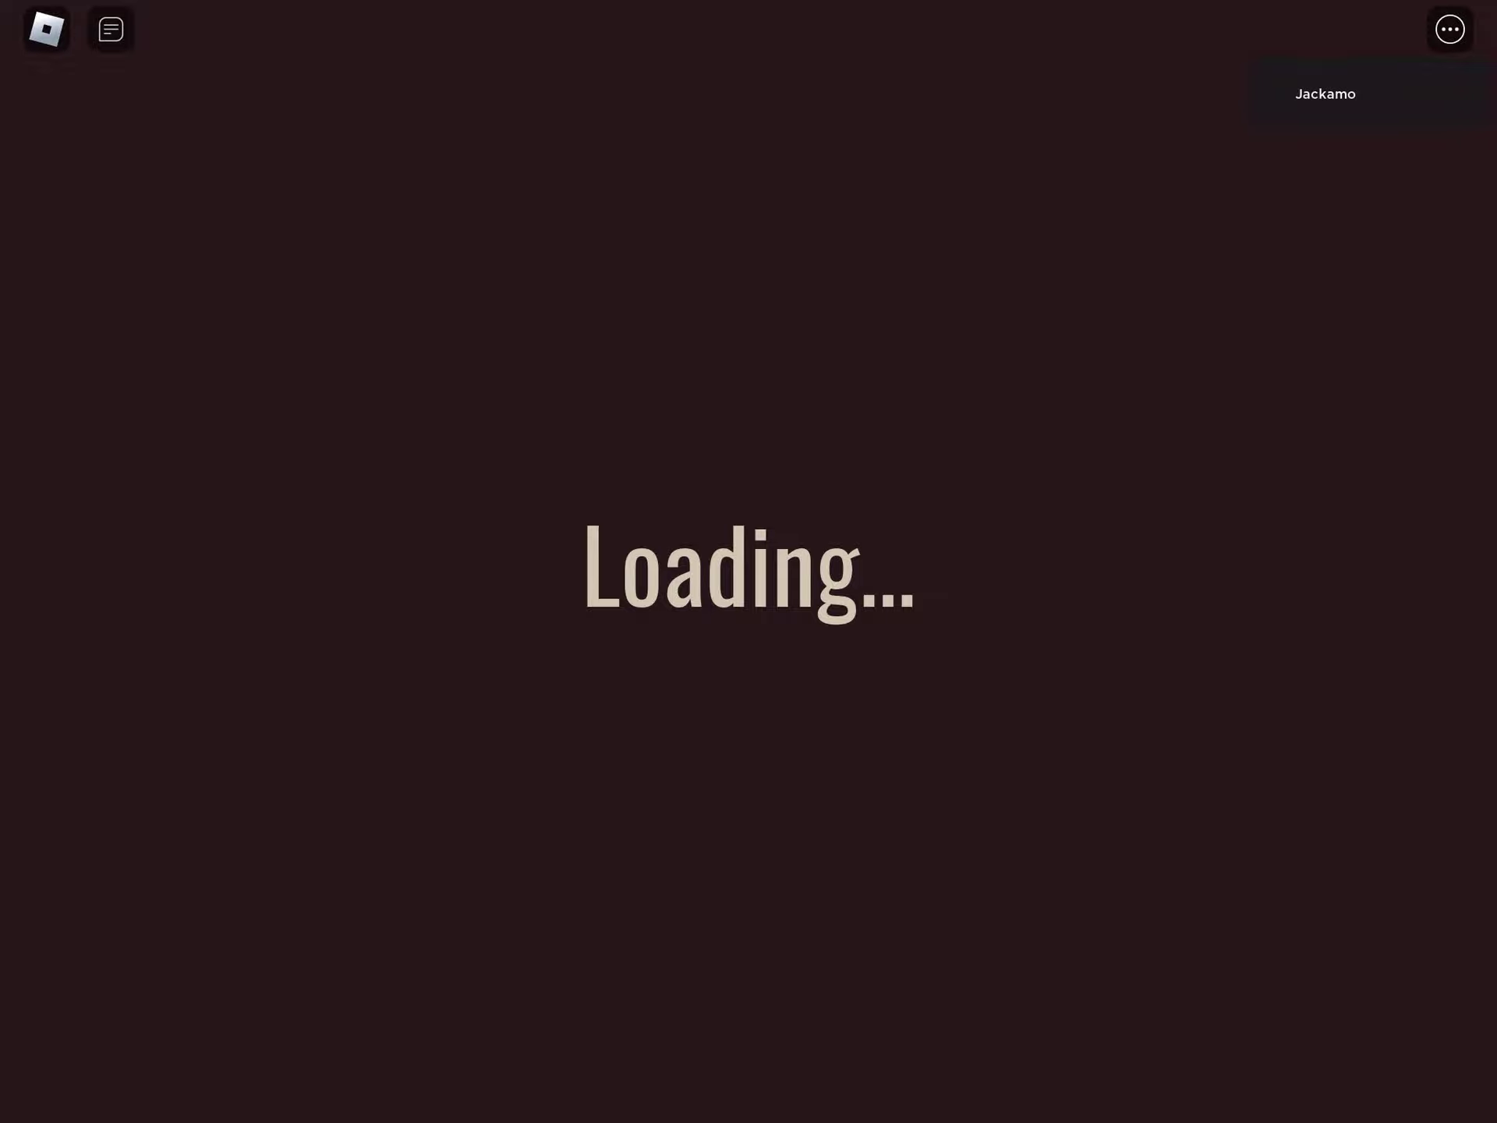
Force-close Roblox from the app switcher, relaunch it, and open DOORS Super Hard Mode.
{"action": "key", "text": "Escape"}
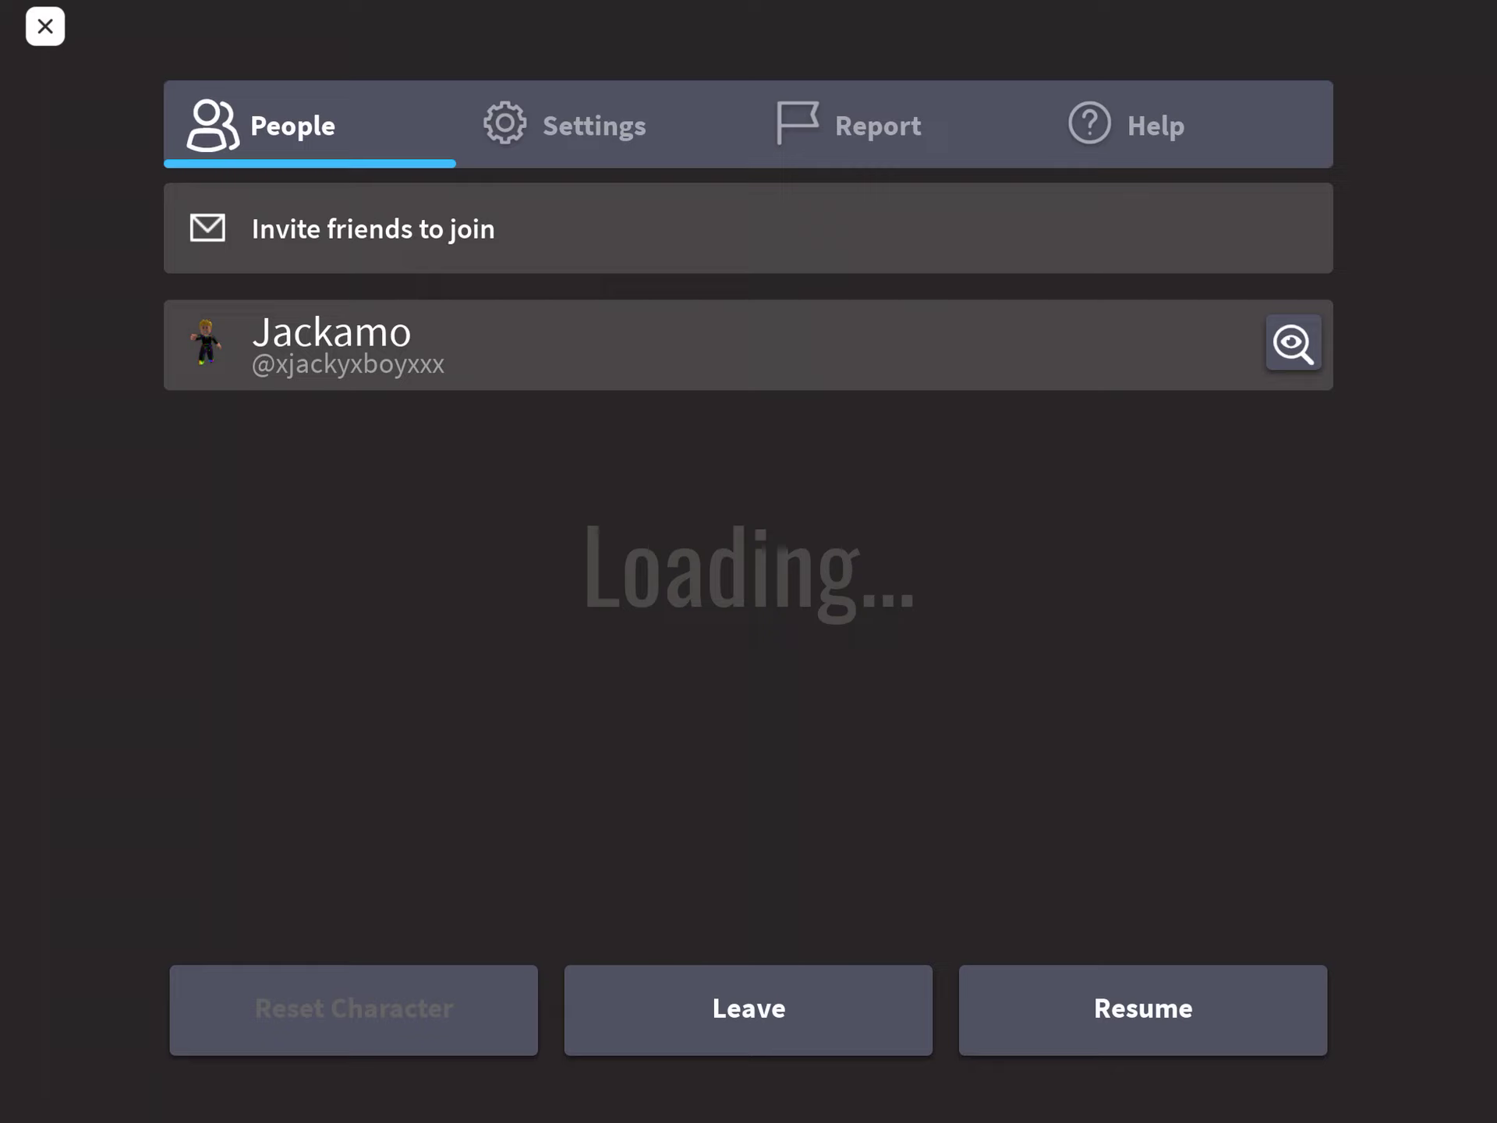
{"action": "key", "text": "super+Tab"}
{"action": "left_click_drag", "start_coordinate": [1193, 305], "coordinate": [1194, 24]}
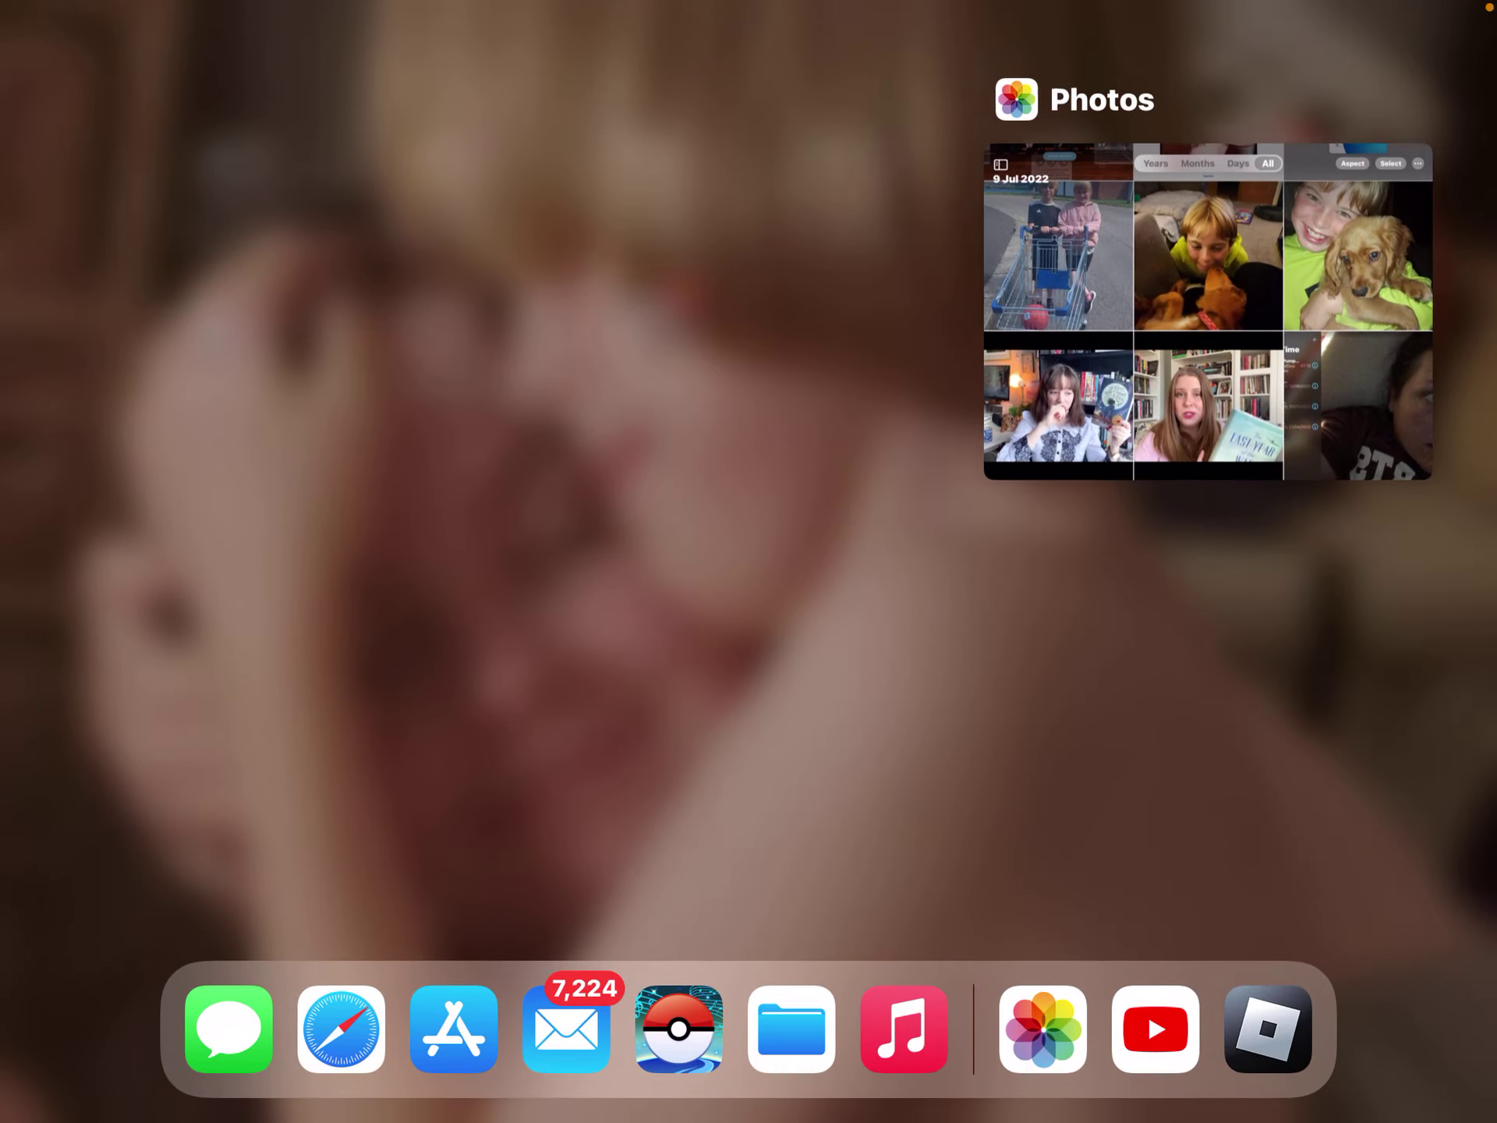
{"action": "left_click", "coordinate": [1267, 1029]}
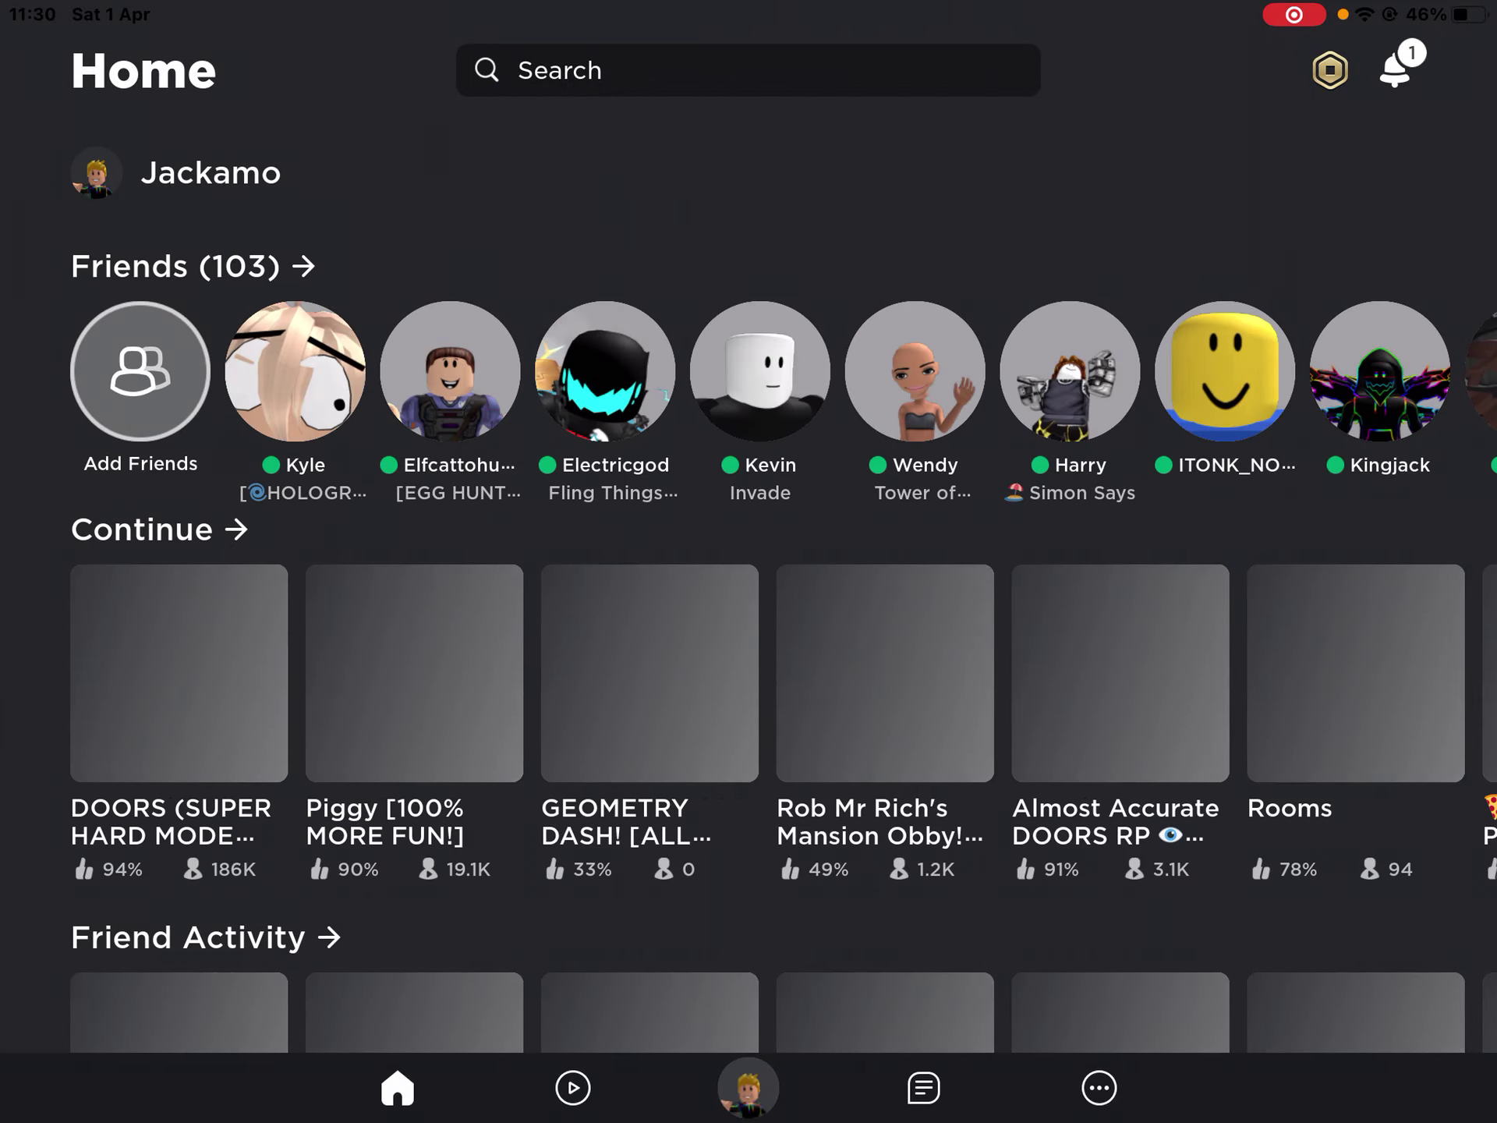
{"action": "left_click", "coordinate": [180, 673]}
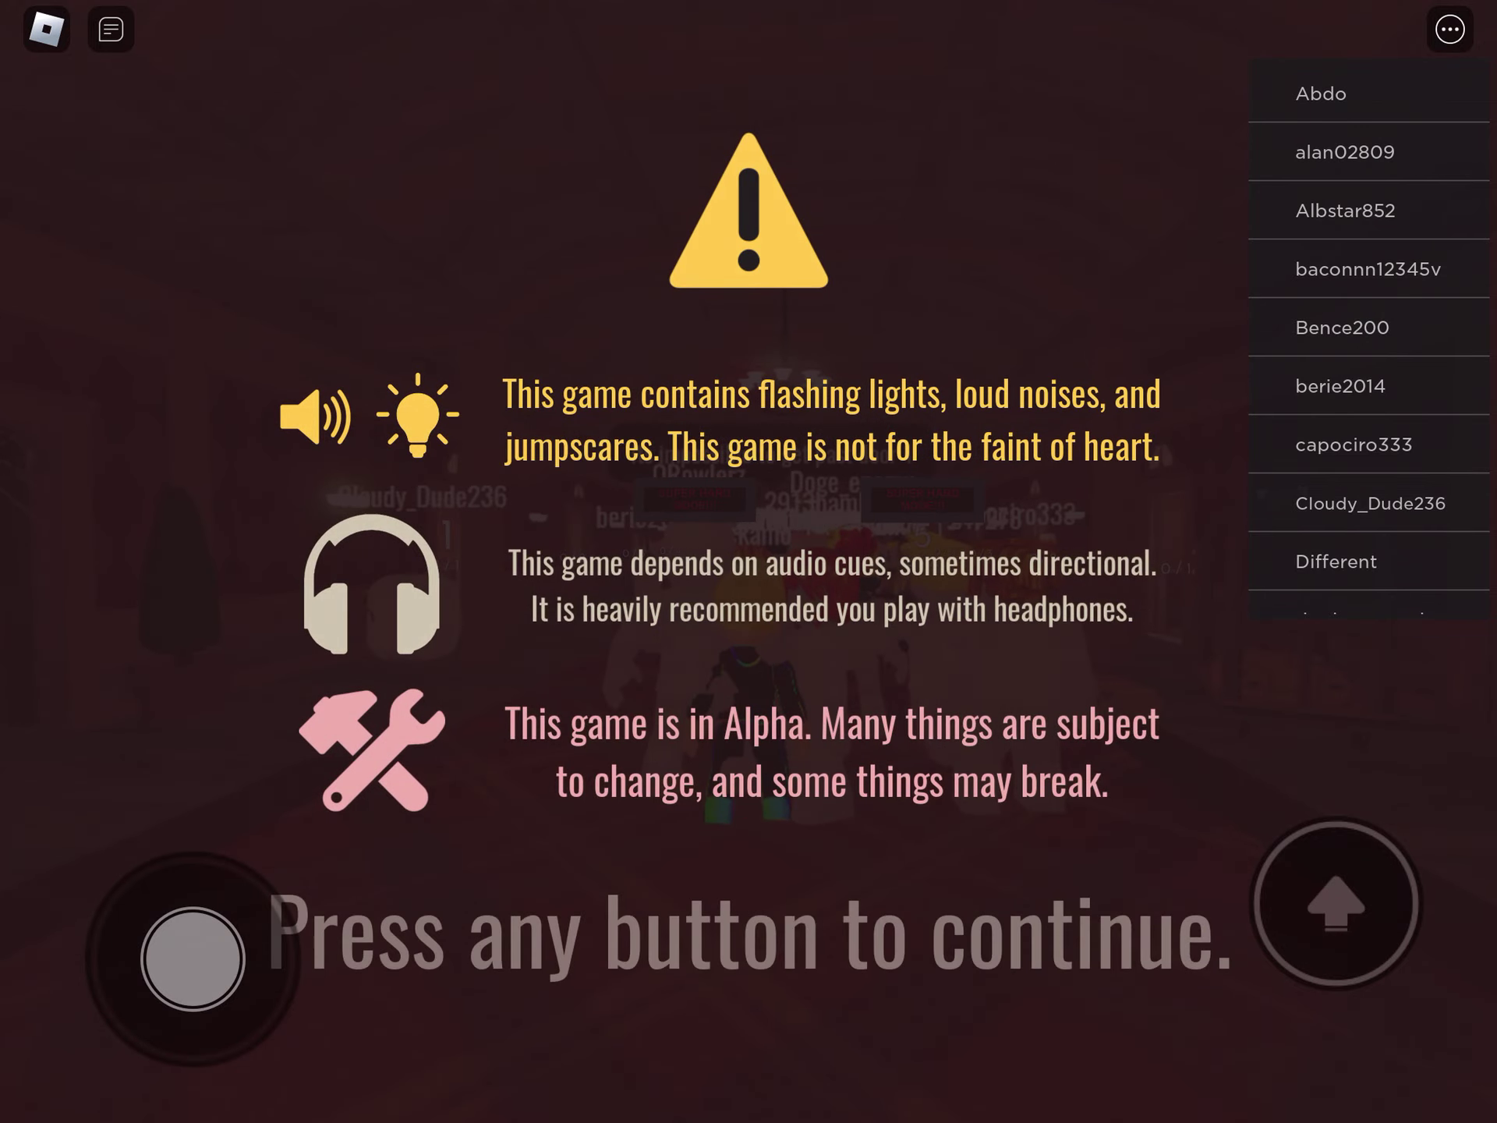
Dismiss the warning and walk past the fireplace room into the Super Hard Mode elevator.
{"action": "key", "text": "space"}
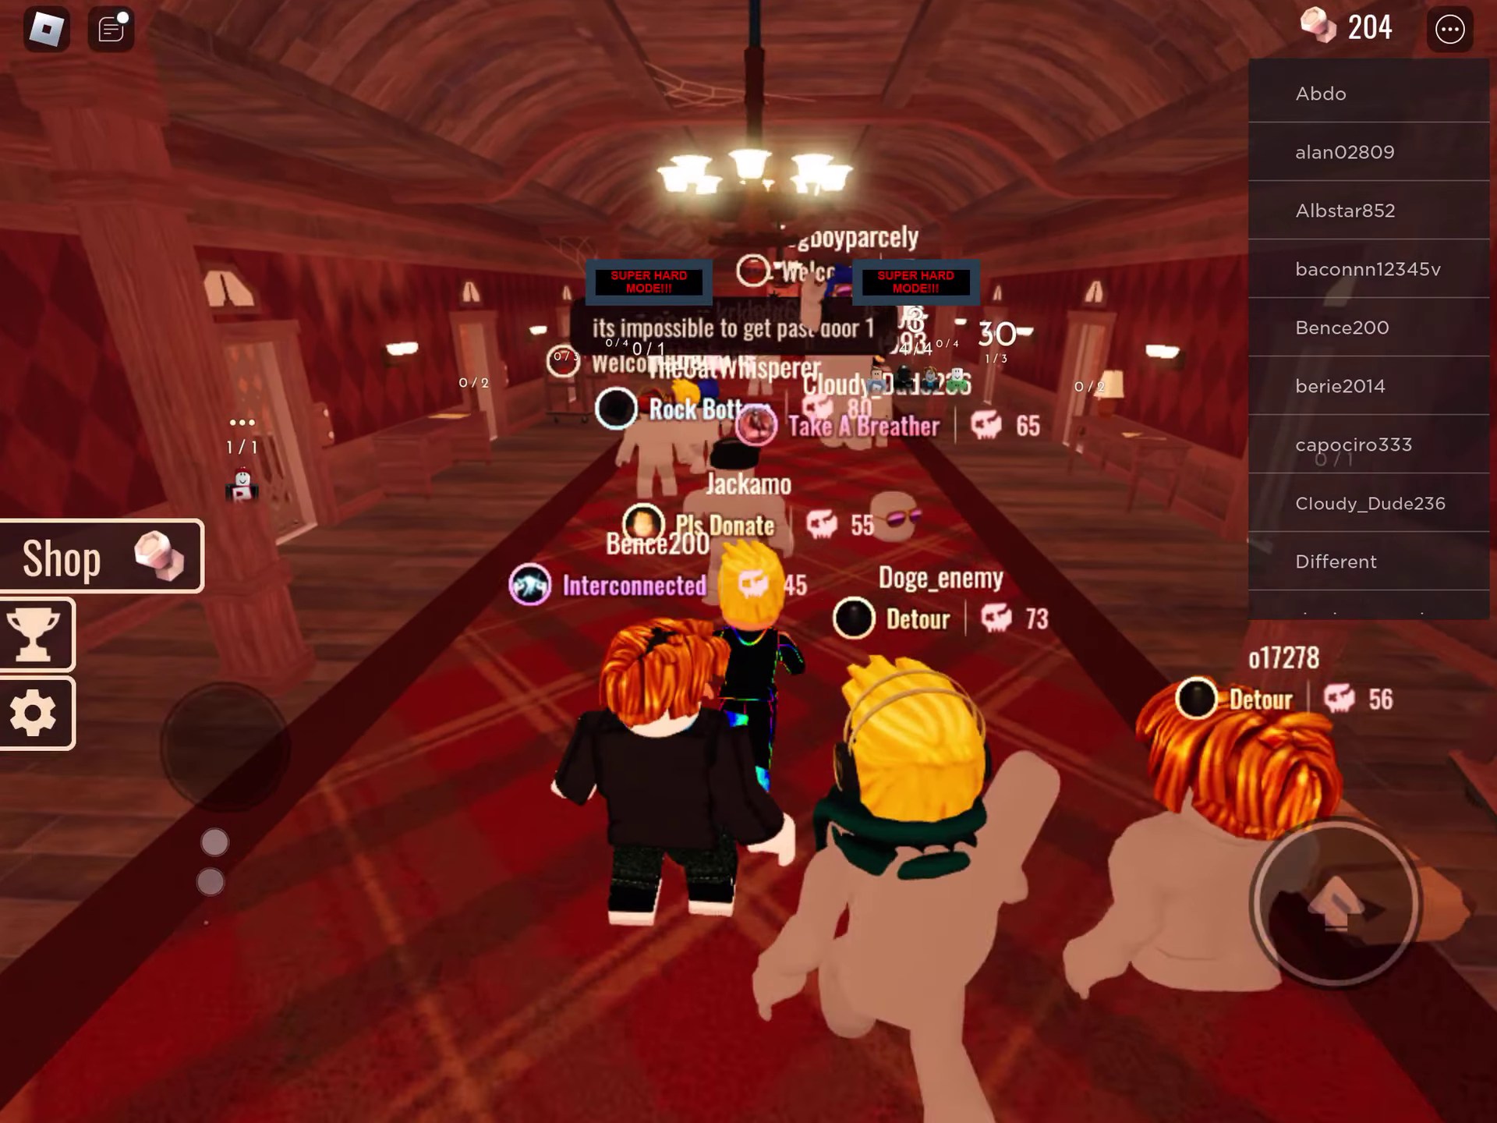
{"action": "key", "text": "w"}
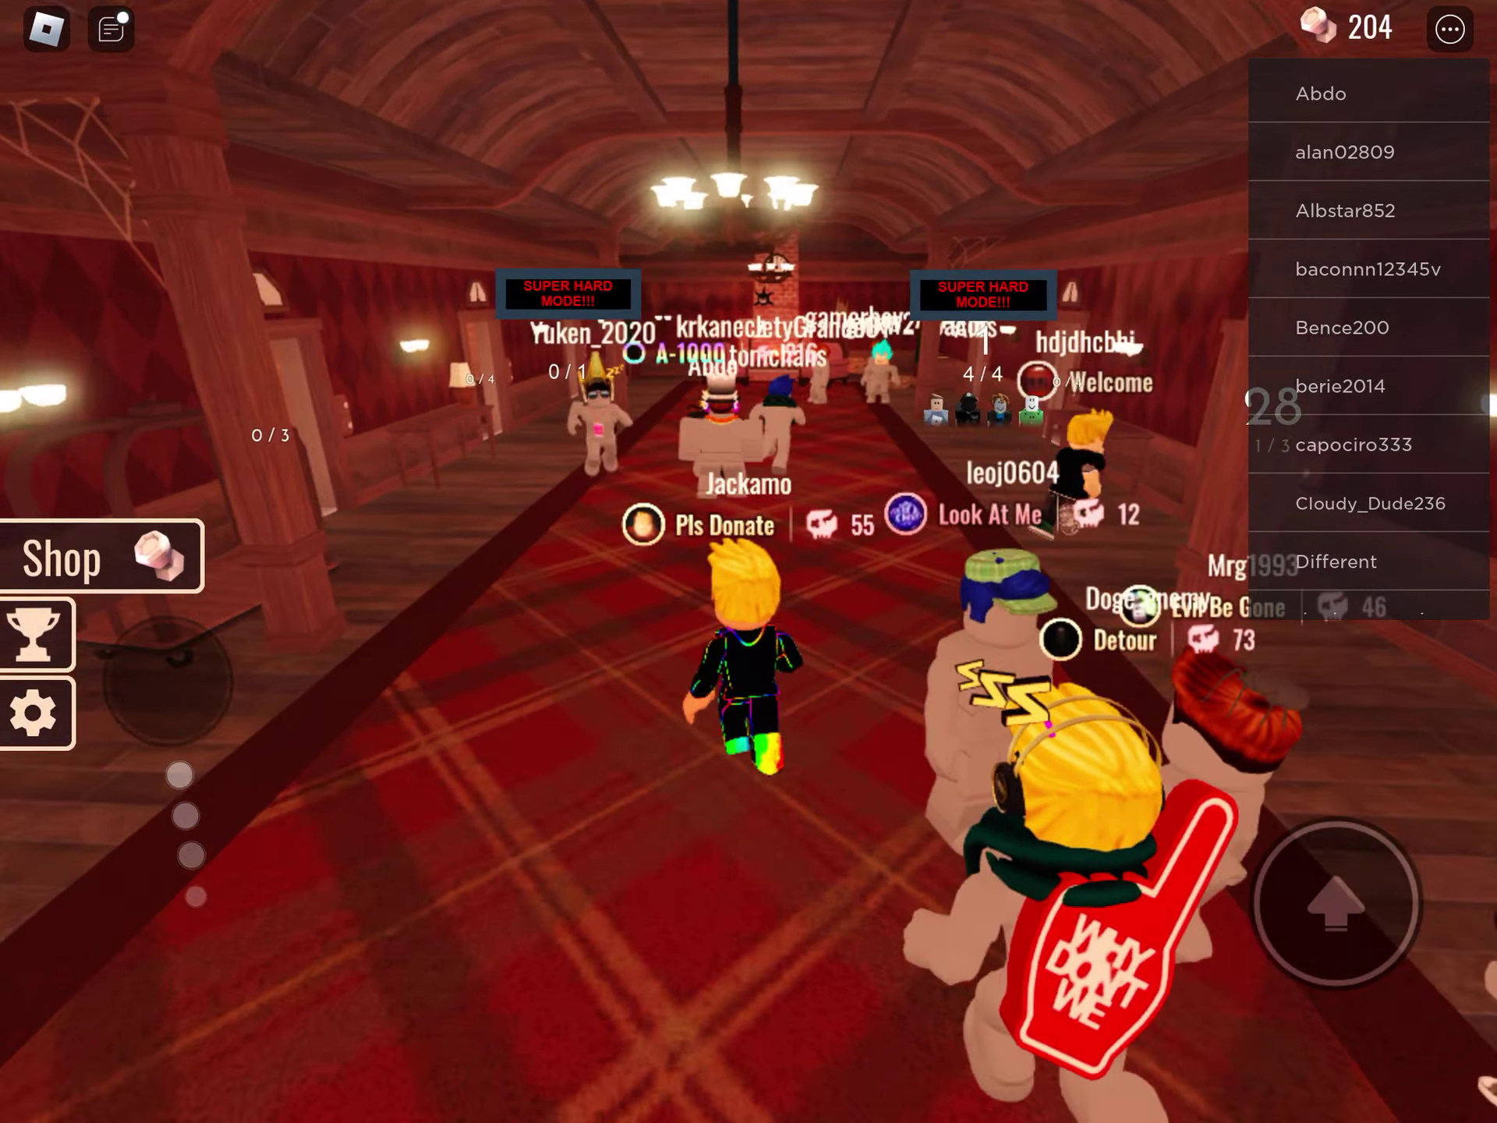
{"action": "key", "text": "w"}
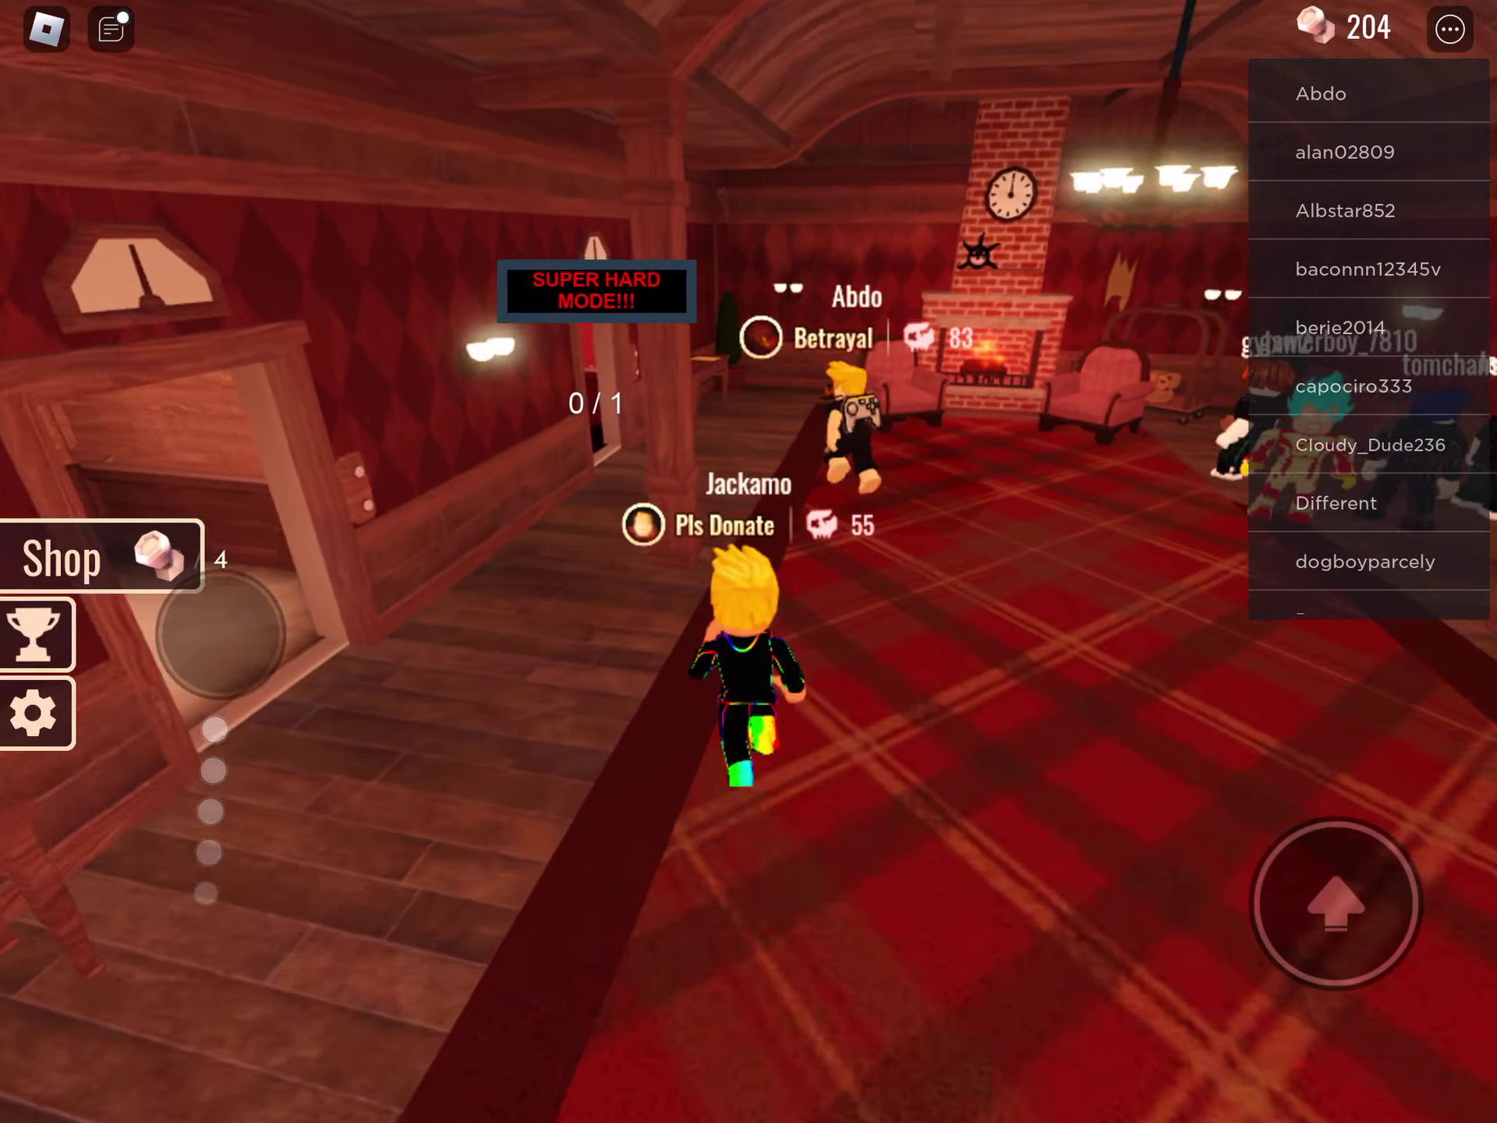
{"action": "key", "text": "w"}
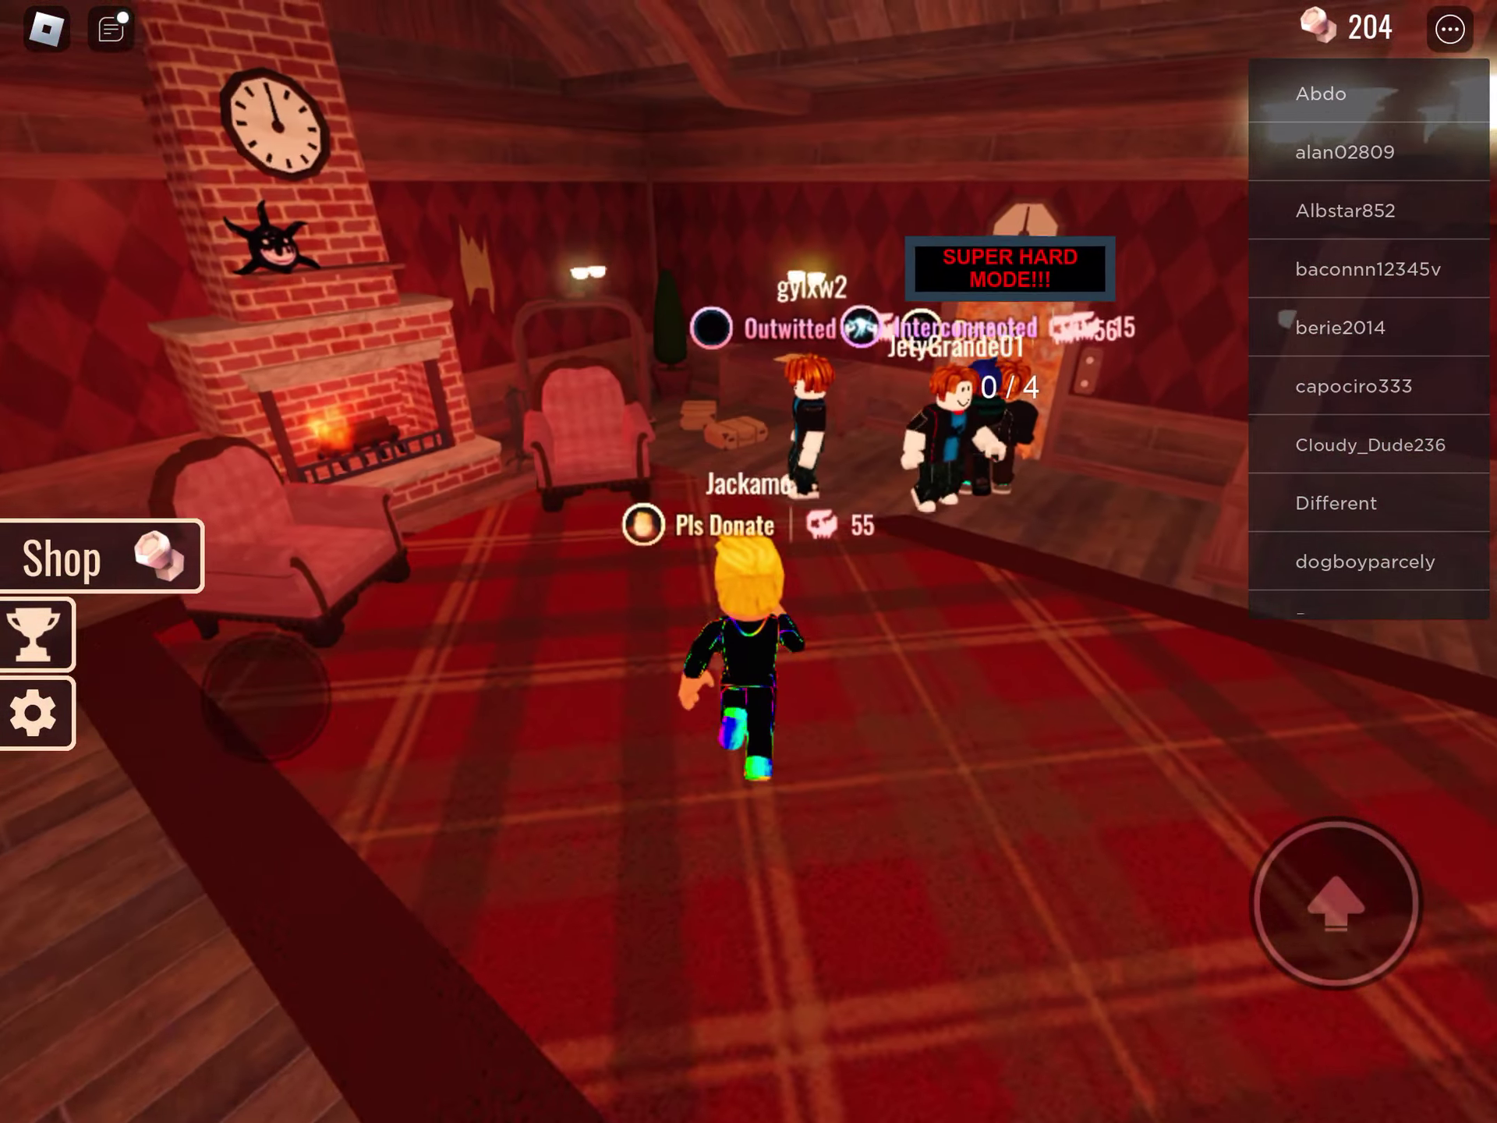
{"action": "key", "text": "w"}
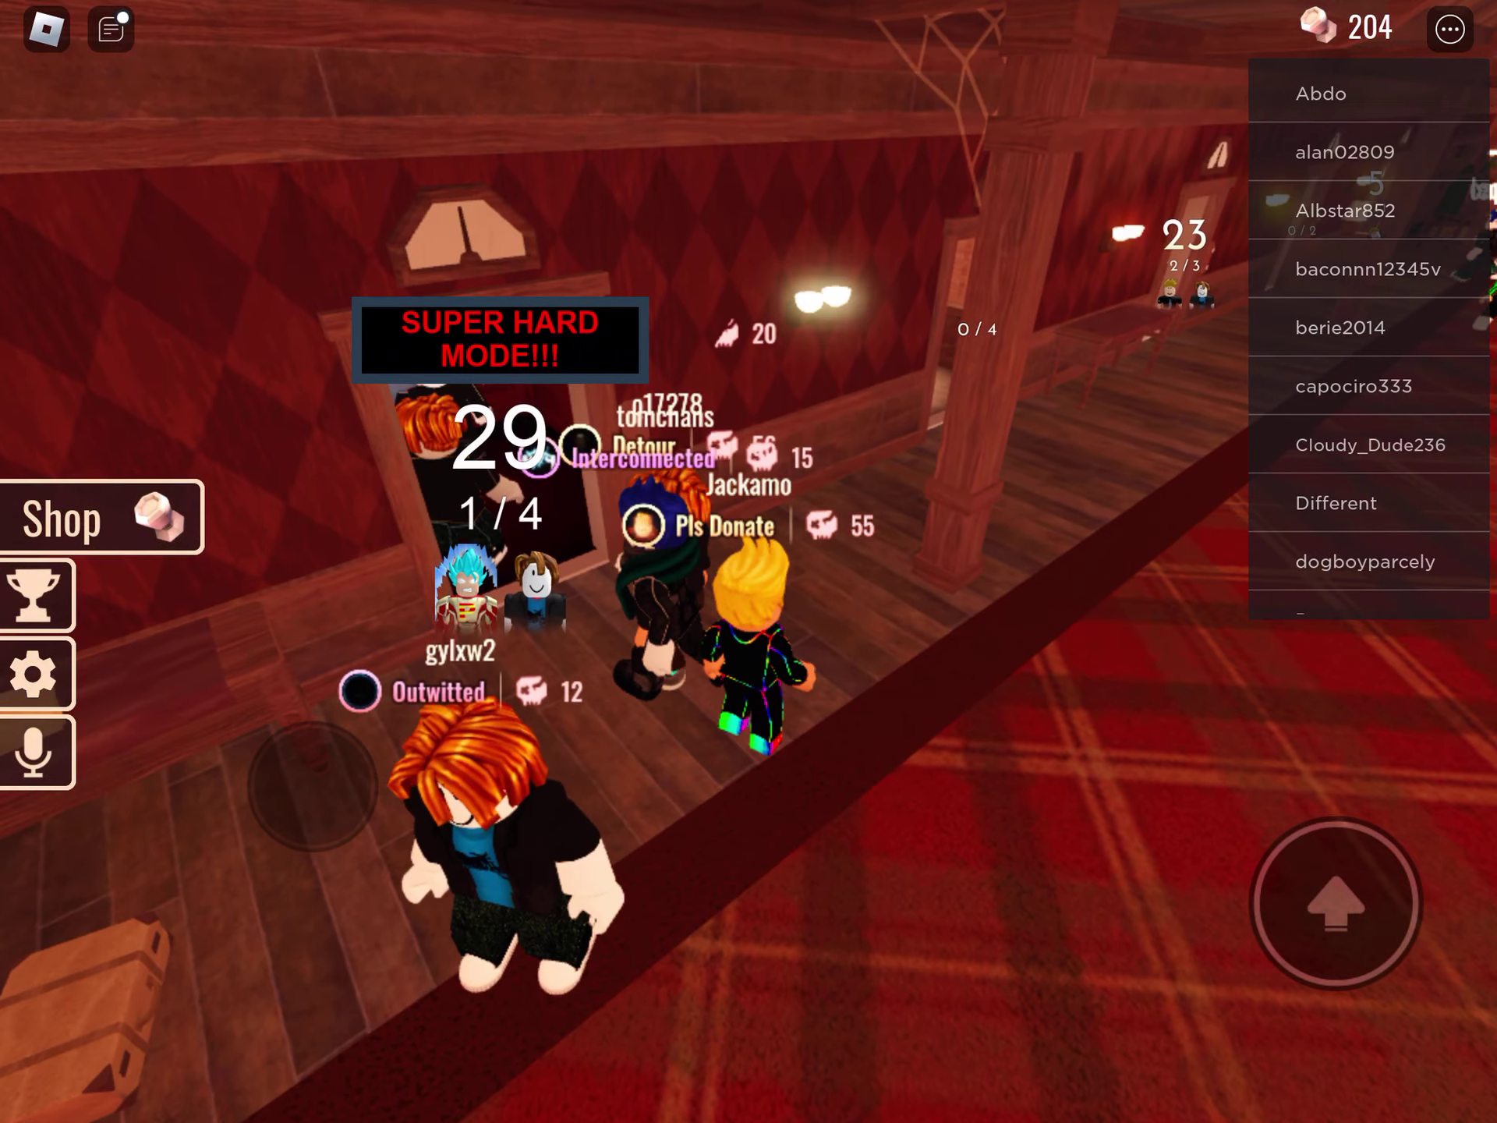
{"action": "key", "text": "w"}
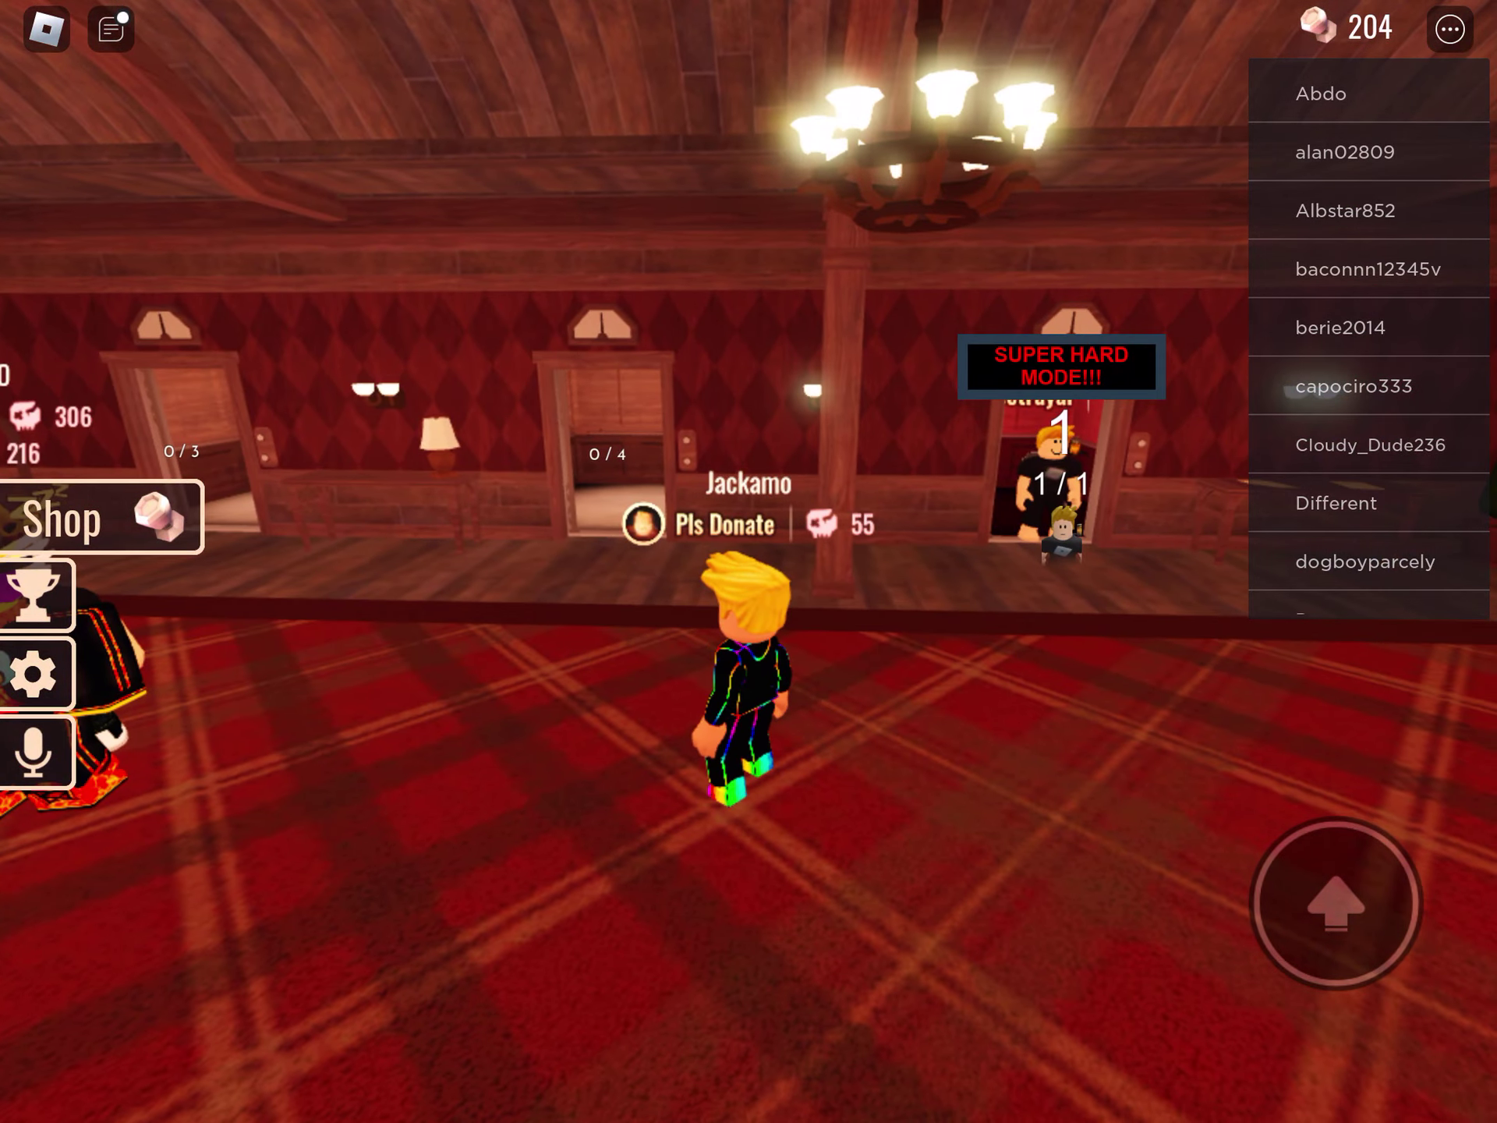
{"action": "key", "text": "w"}
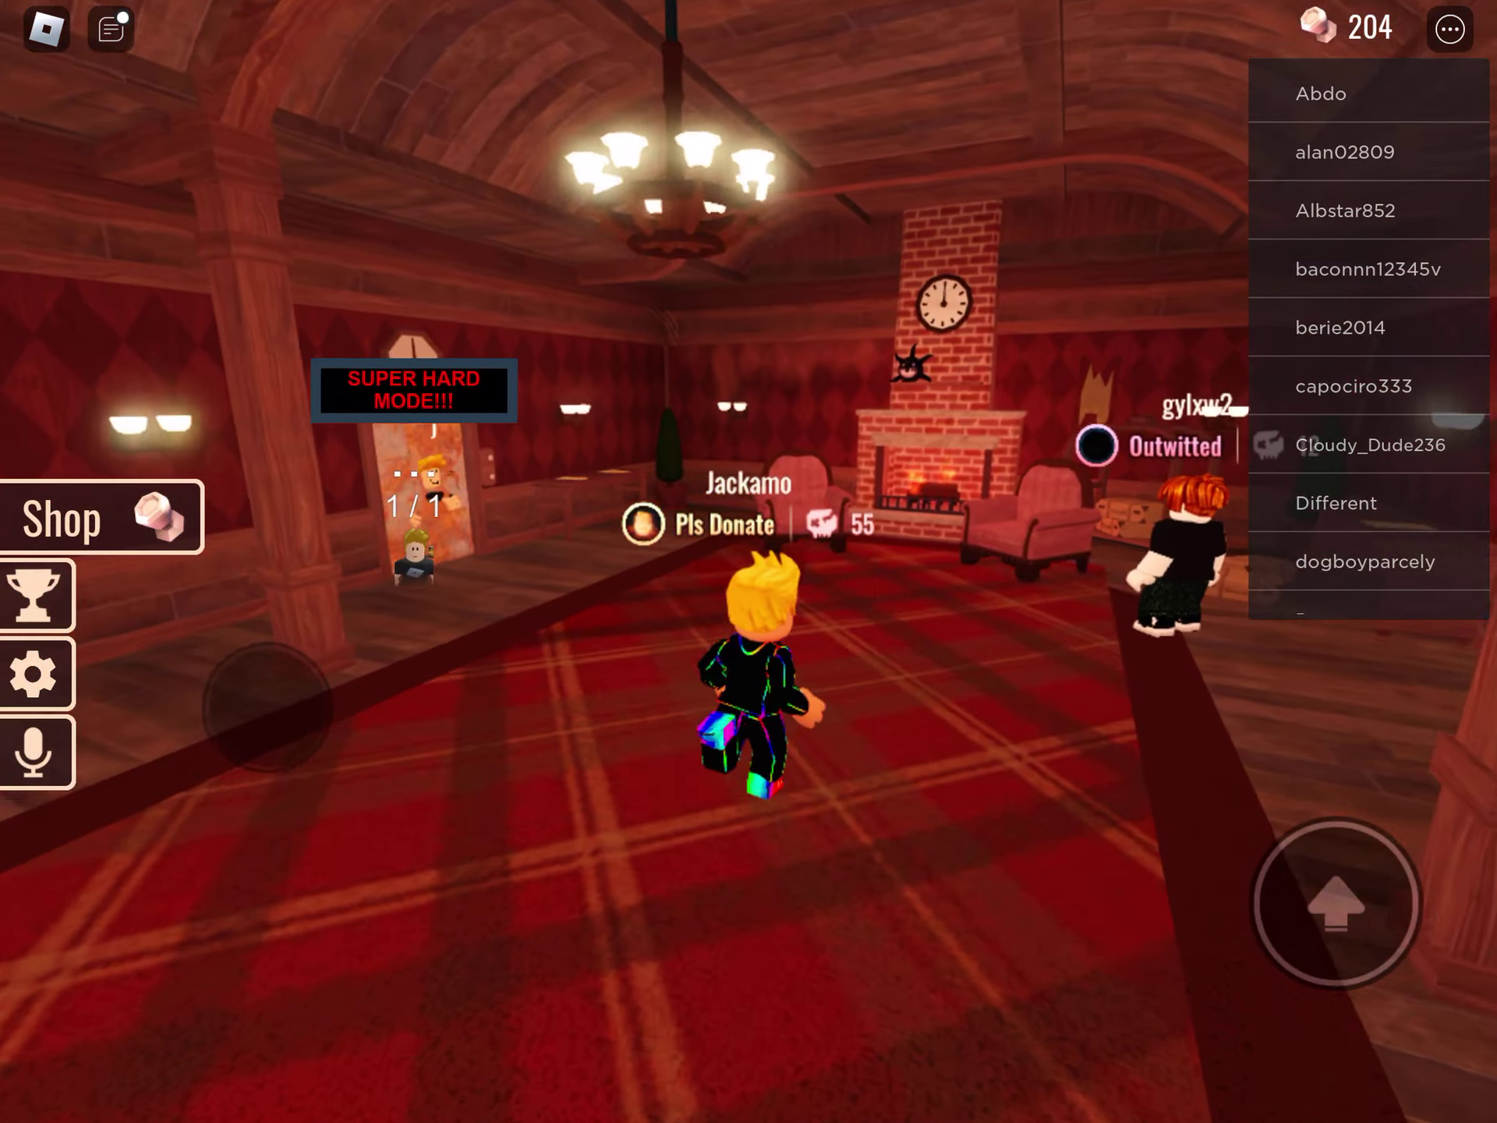
{"action": "key", "text": "w"}
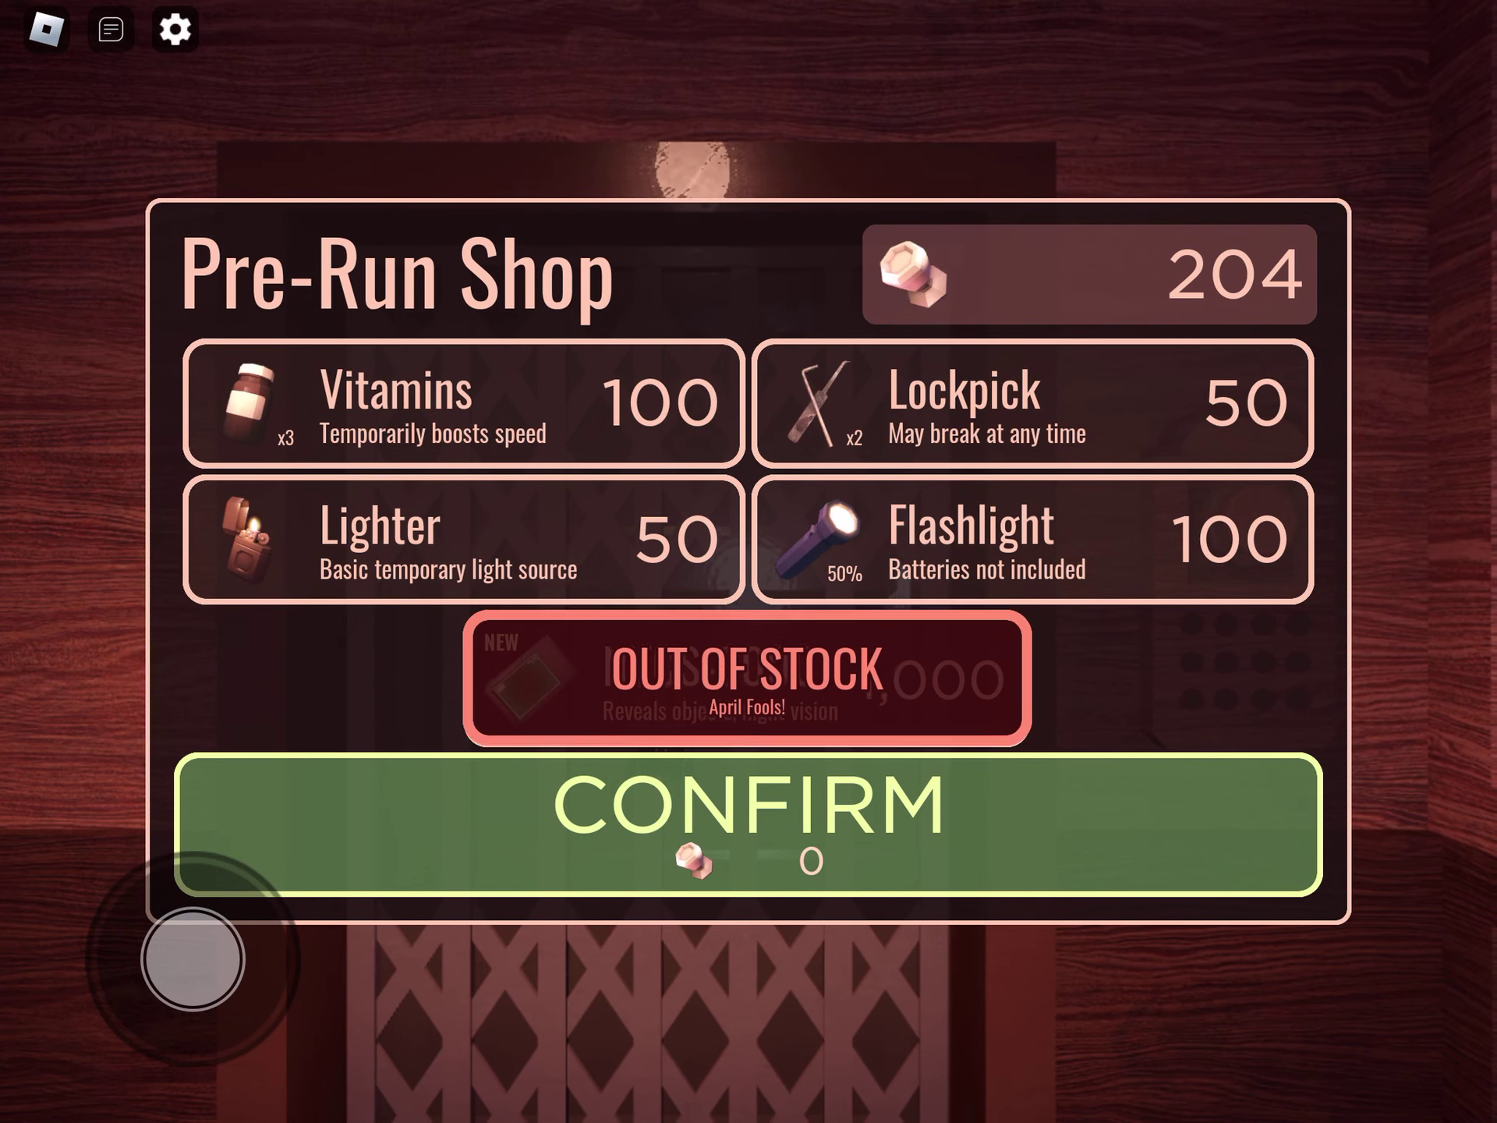
Skip the Pre-Run Shop, then search the lobby drawers and take the lighter.
{"action": "left_click", "coordinate": [749, 807]}
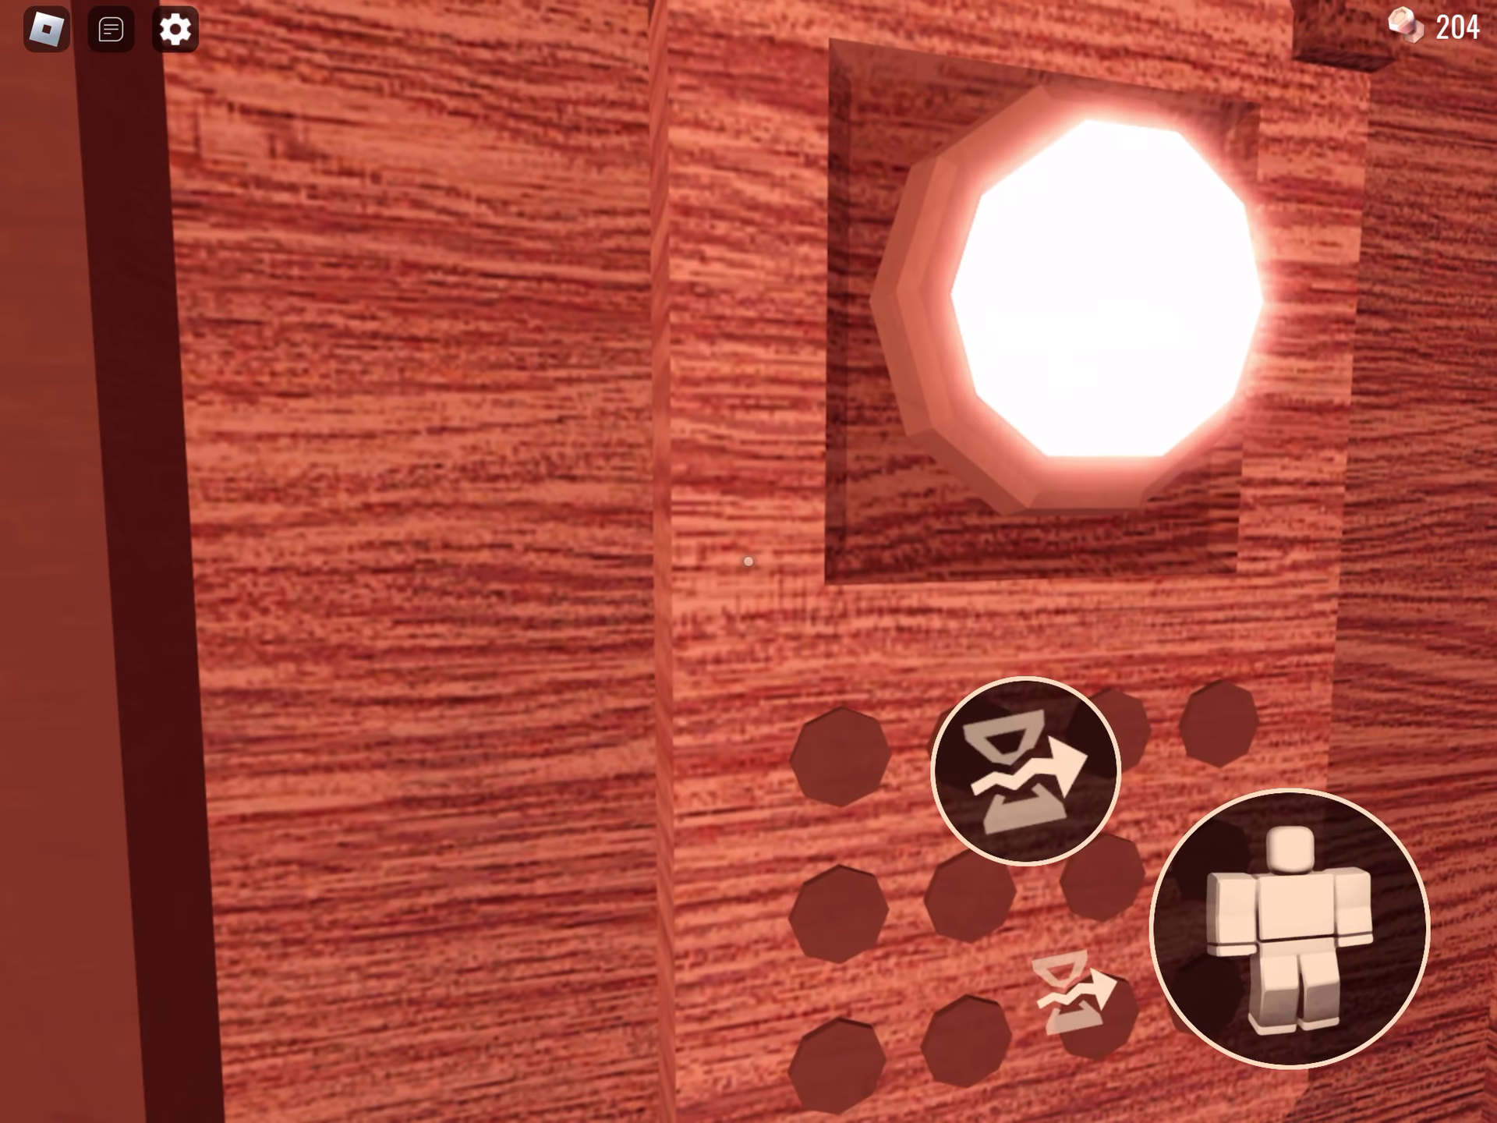
{"action": "key", "text": "w"}
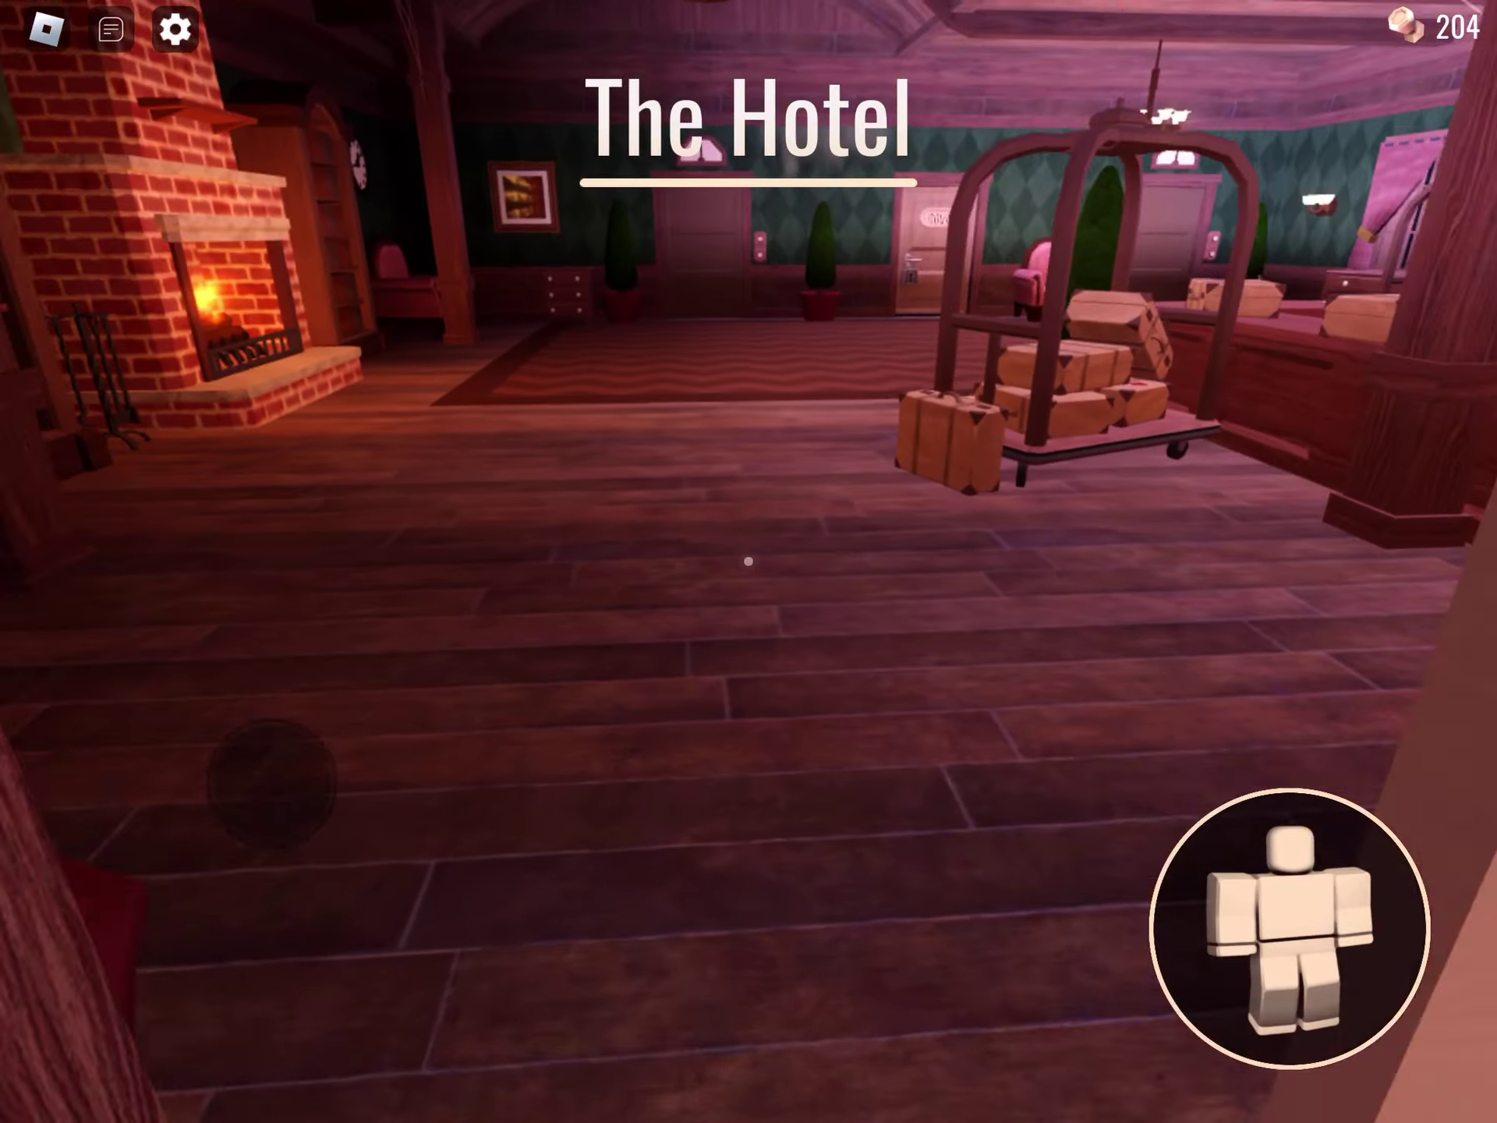
{"action": "key", "text": "w"}
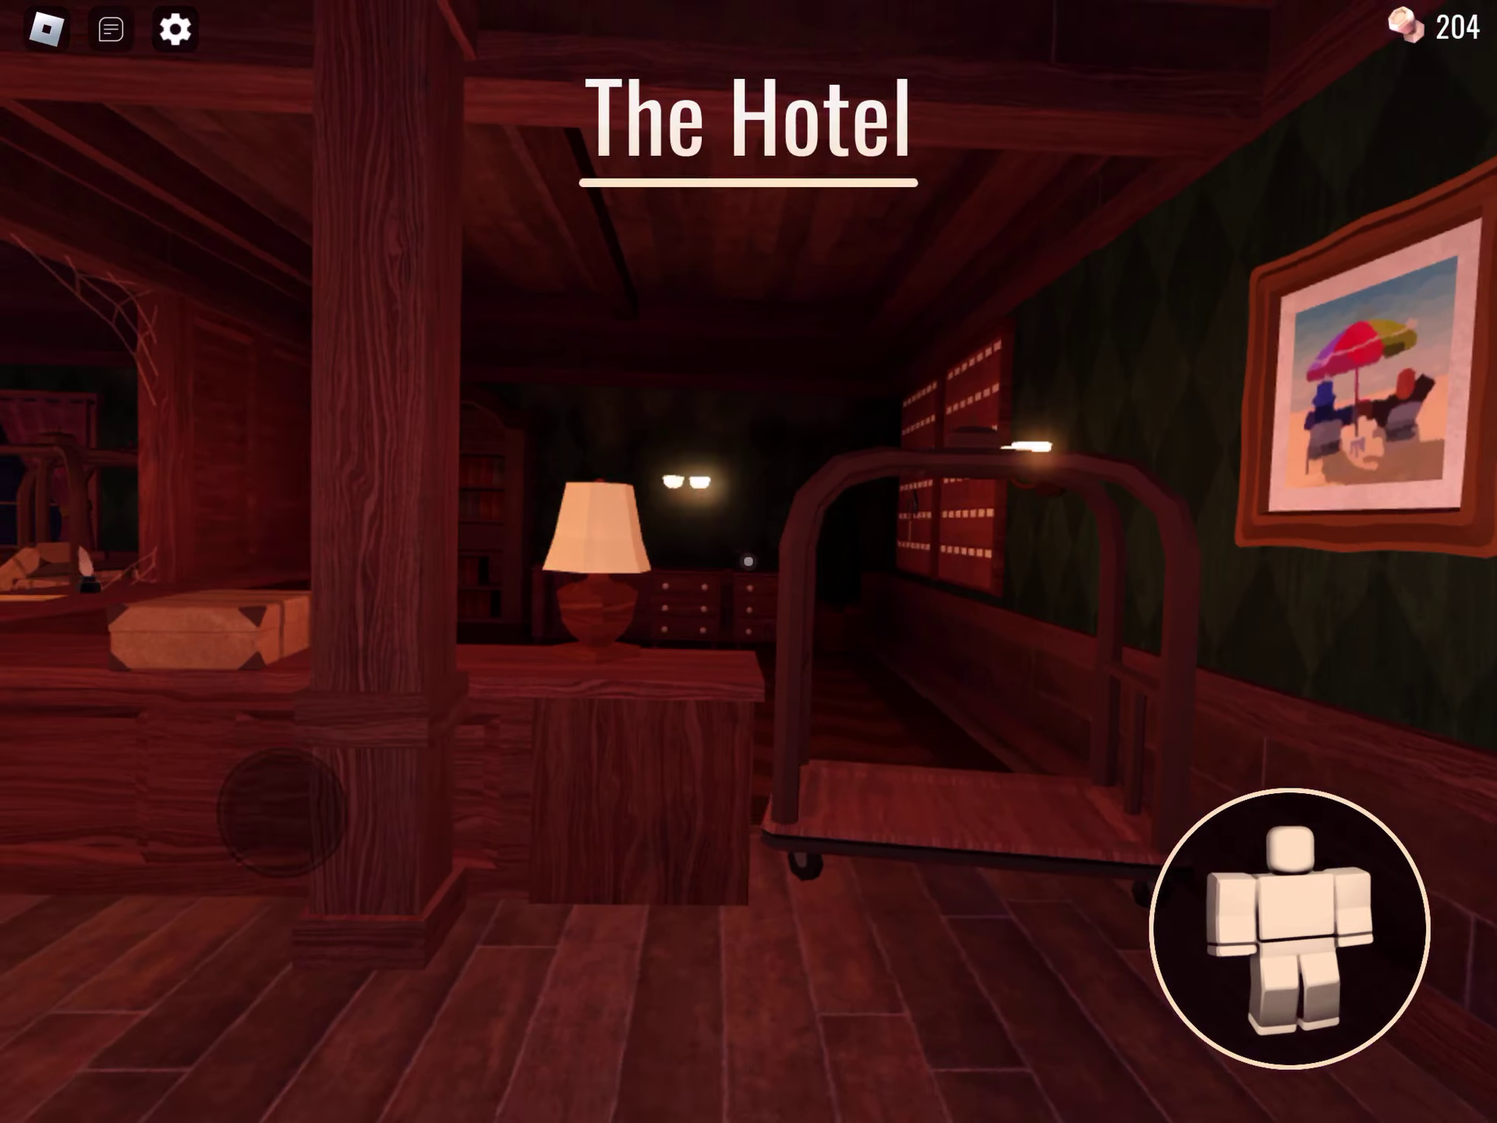
{"action": "key", "text": "w"}
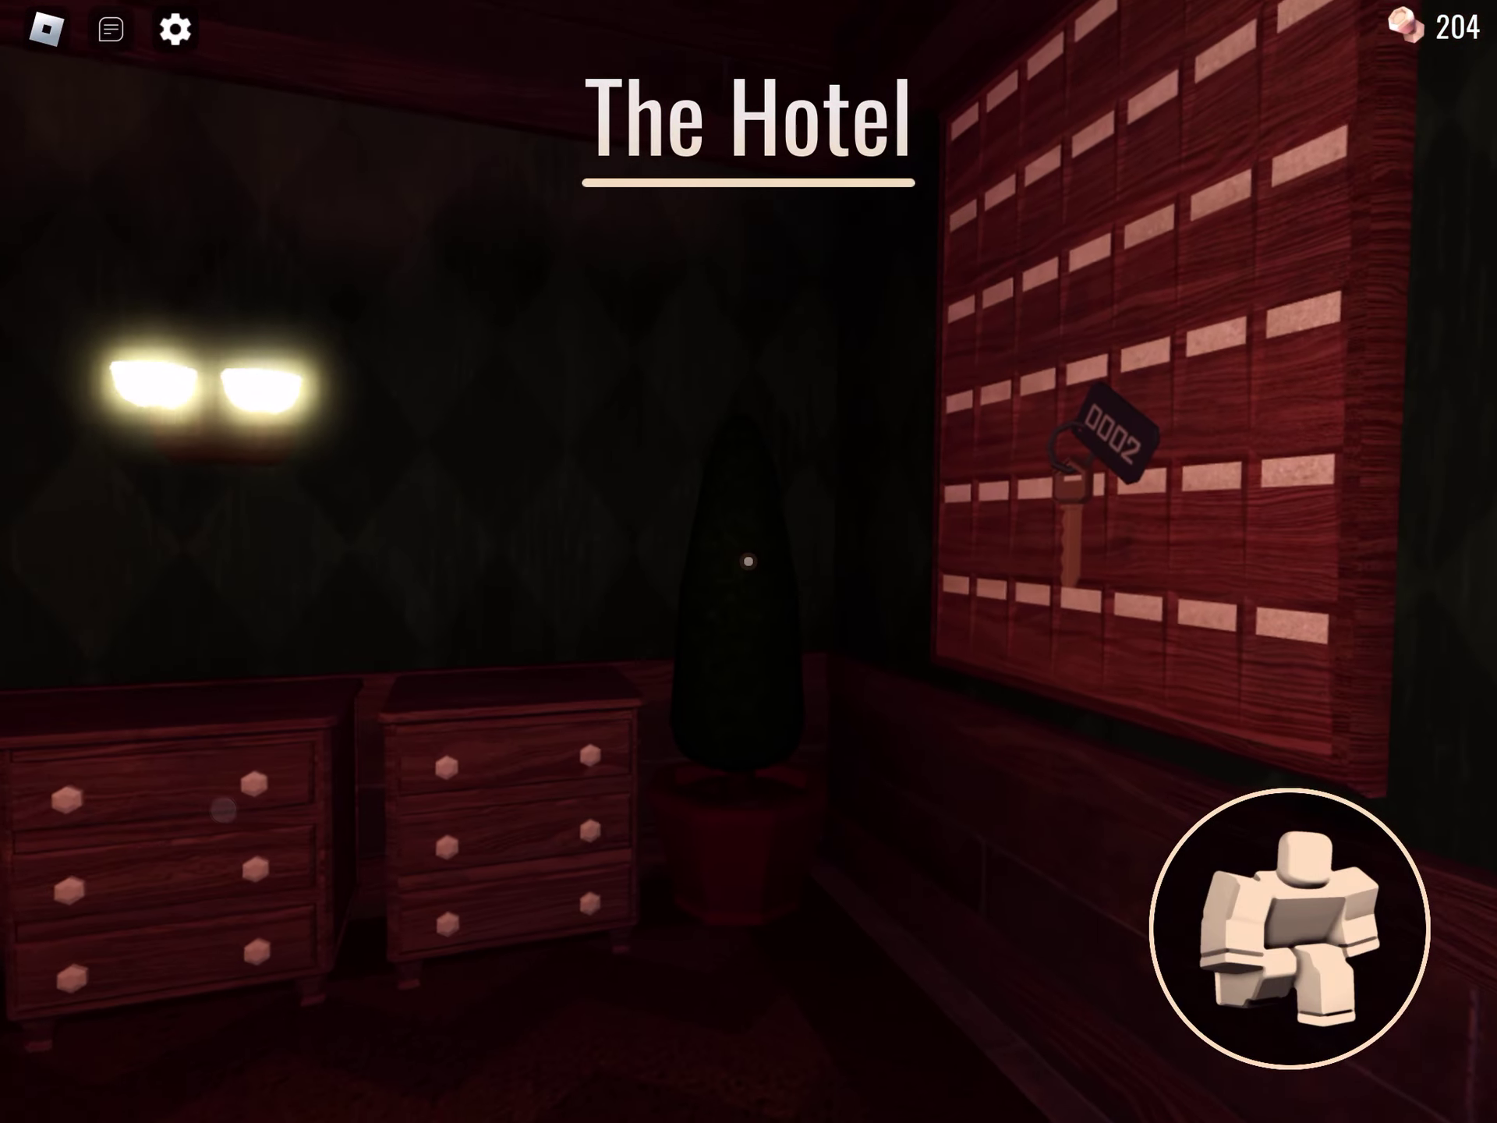
{"action": "key", "text": "w"}
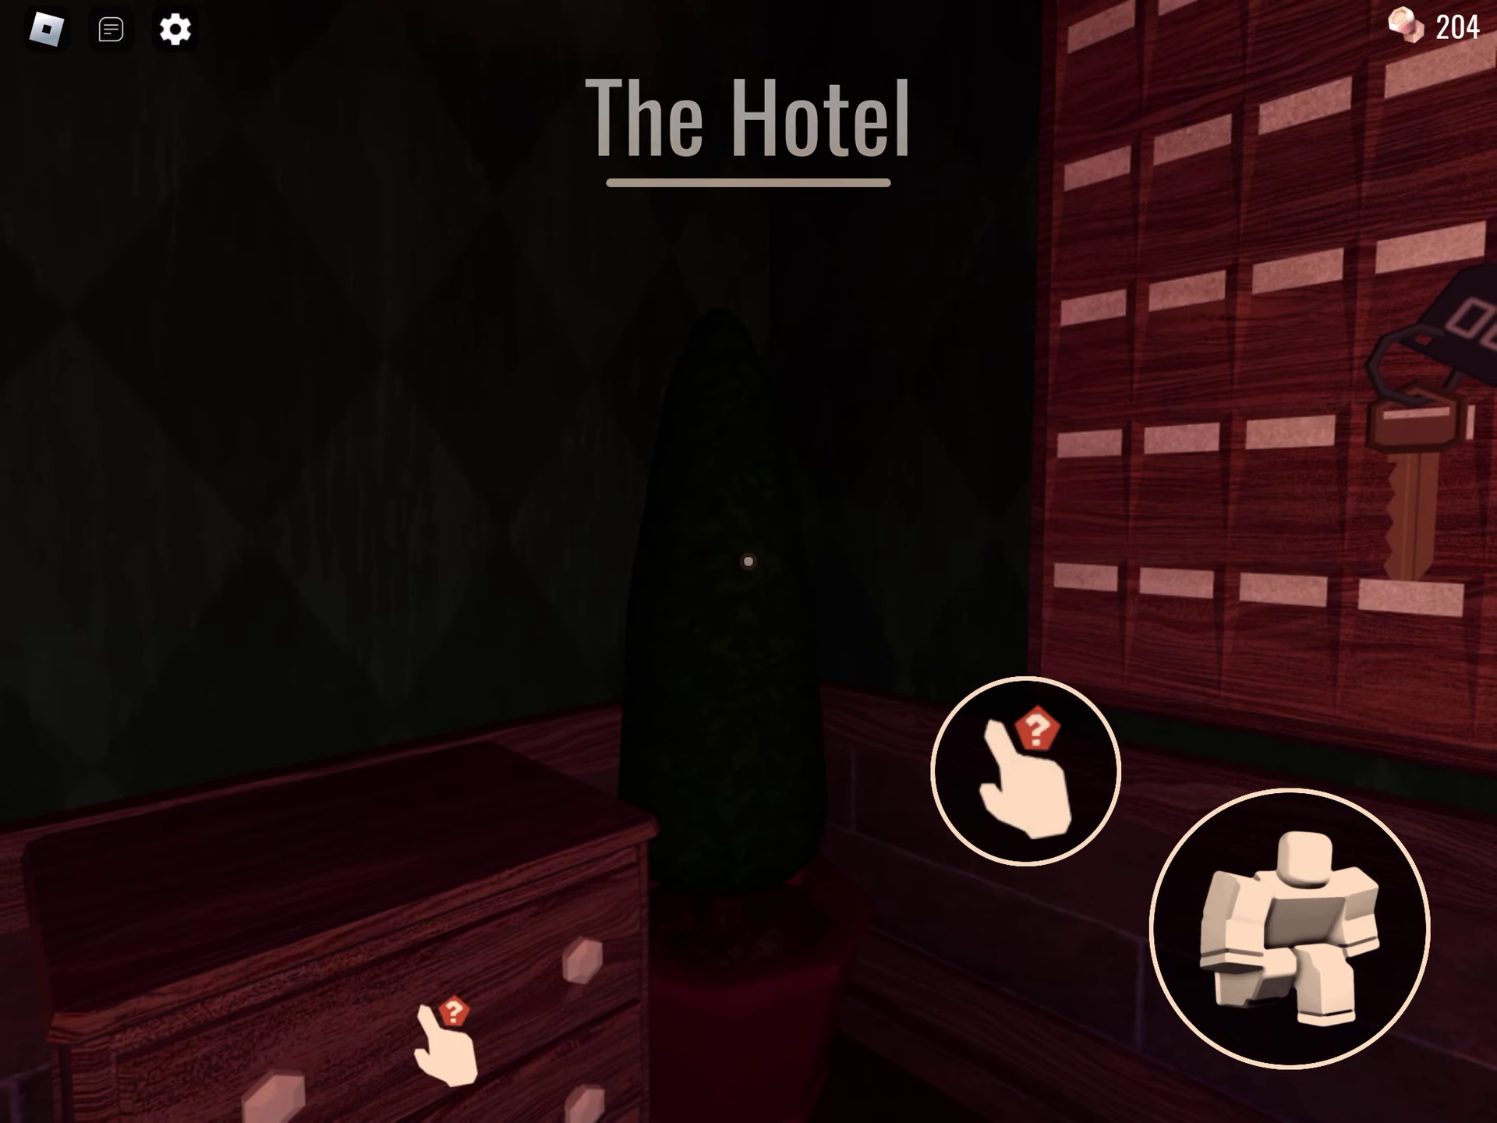
{"action": "key", "text": "w"}
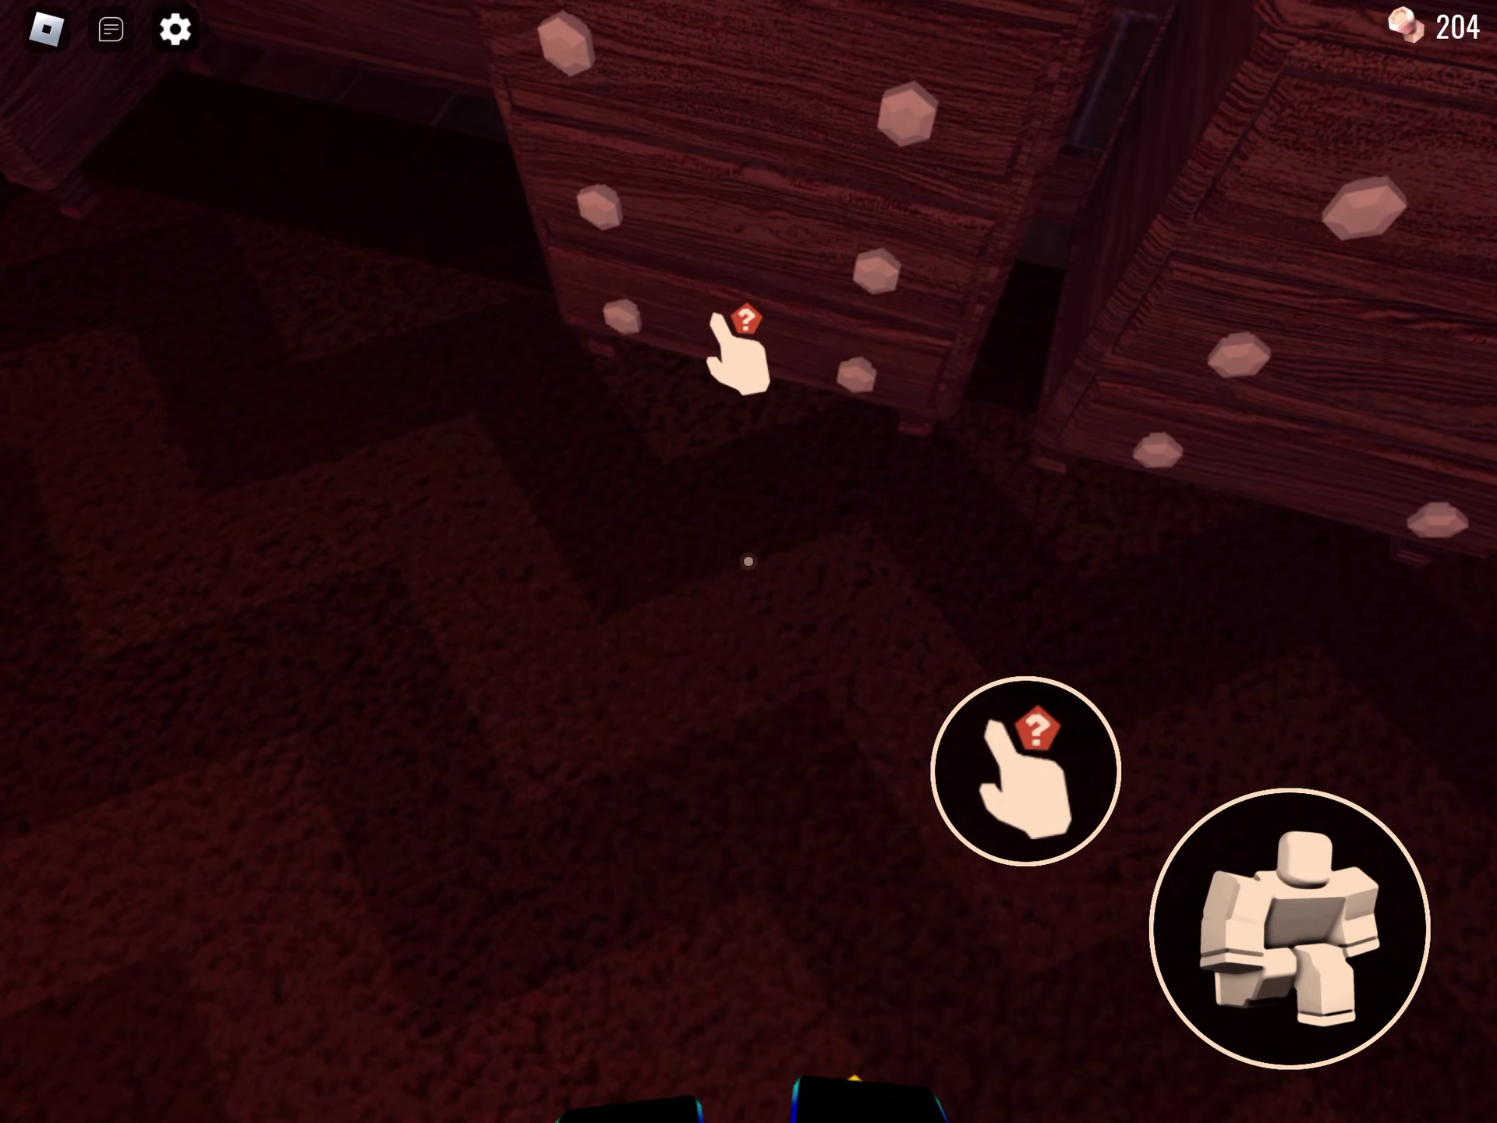
{"action": "key", "text": "e"}
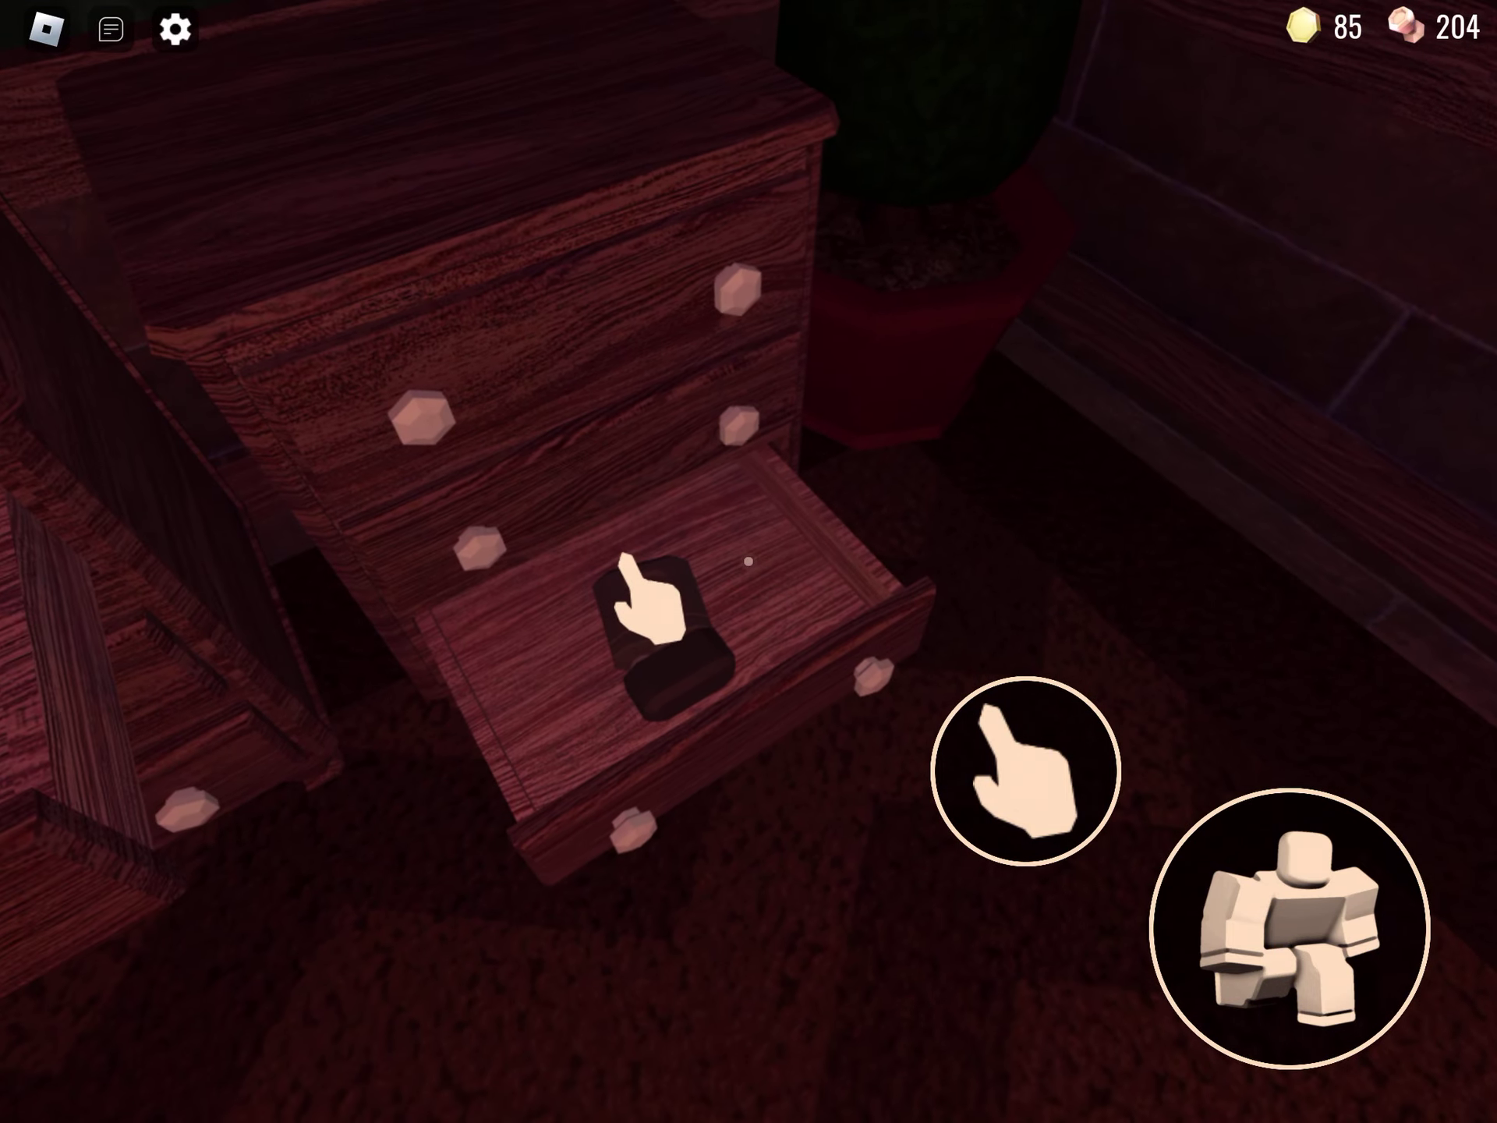
{"action": "left_click", "coordinate": [641, 602]}
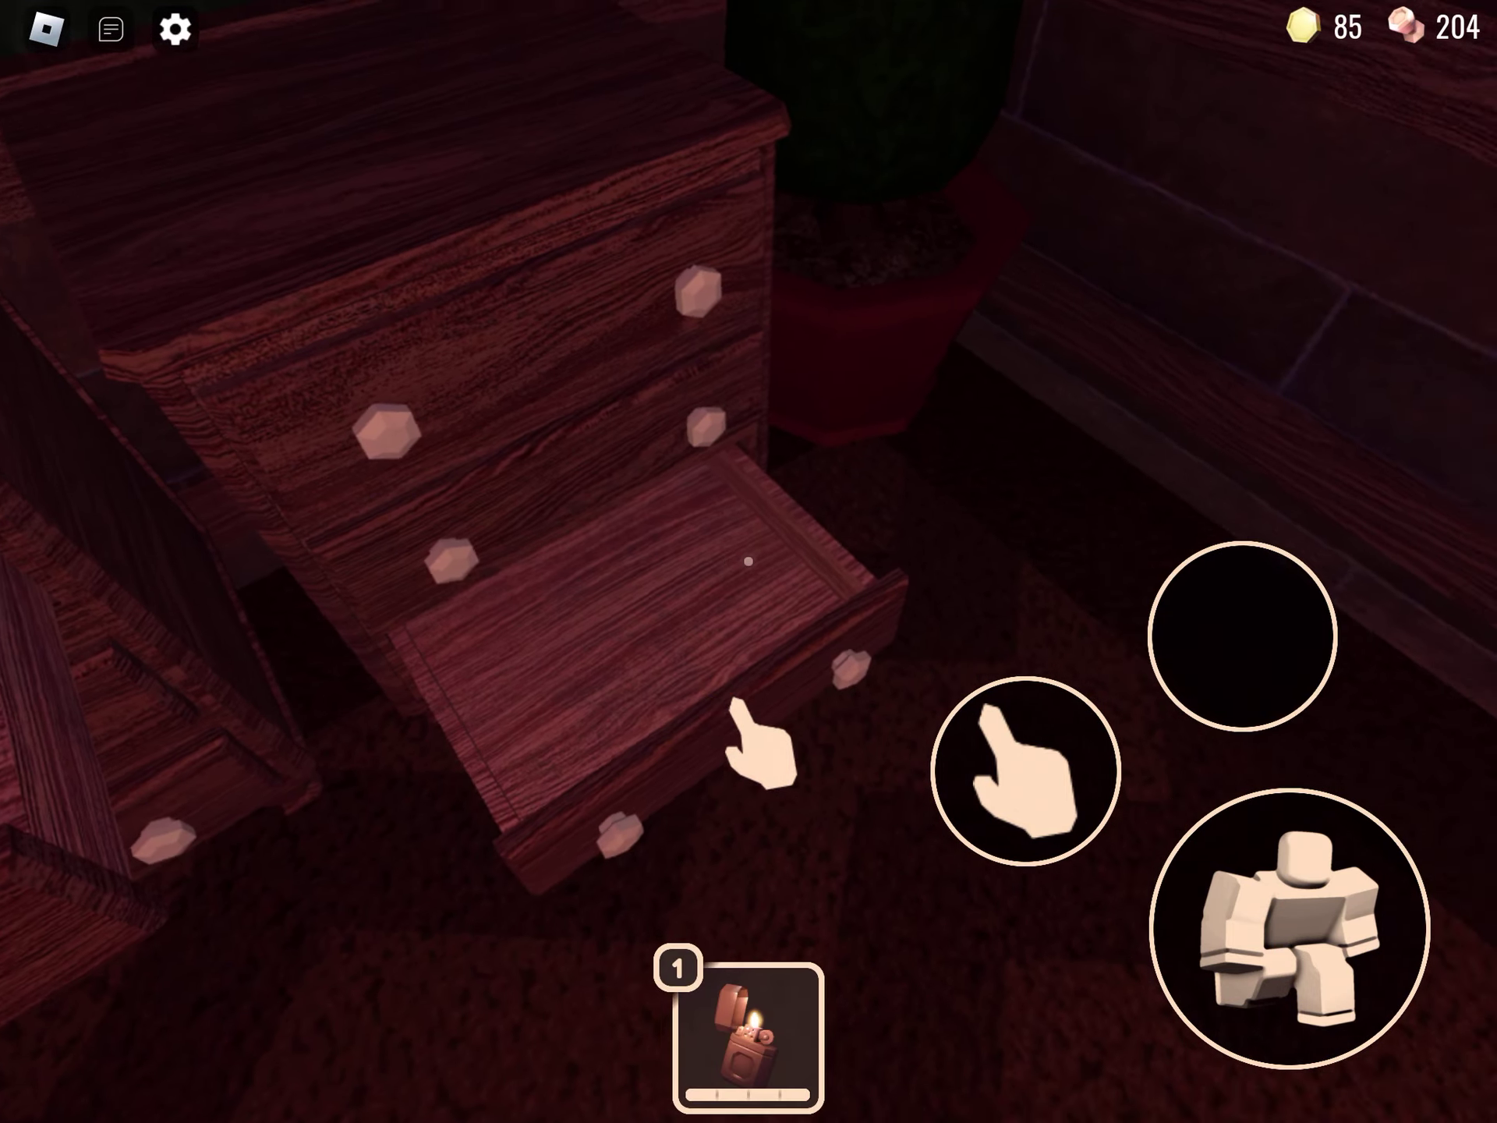
Take the key from the bookshelf by the fireplace and unlock door 0001.
{"action": "key", "text": "c"}
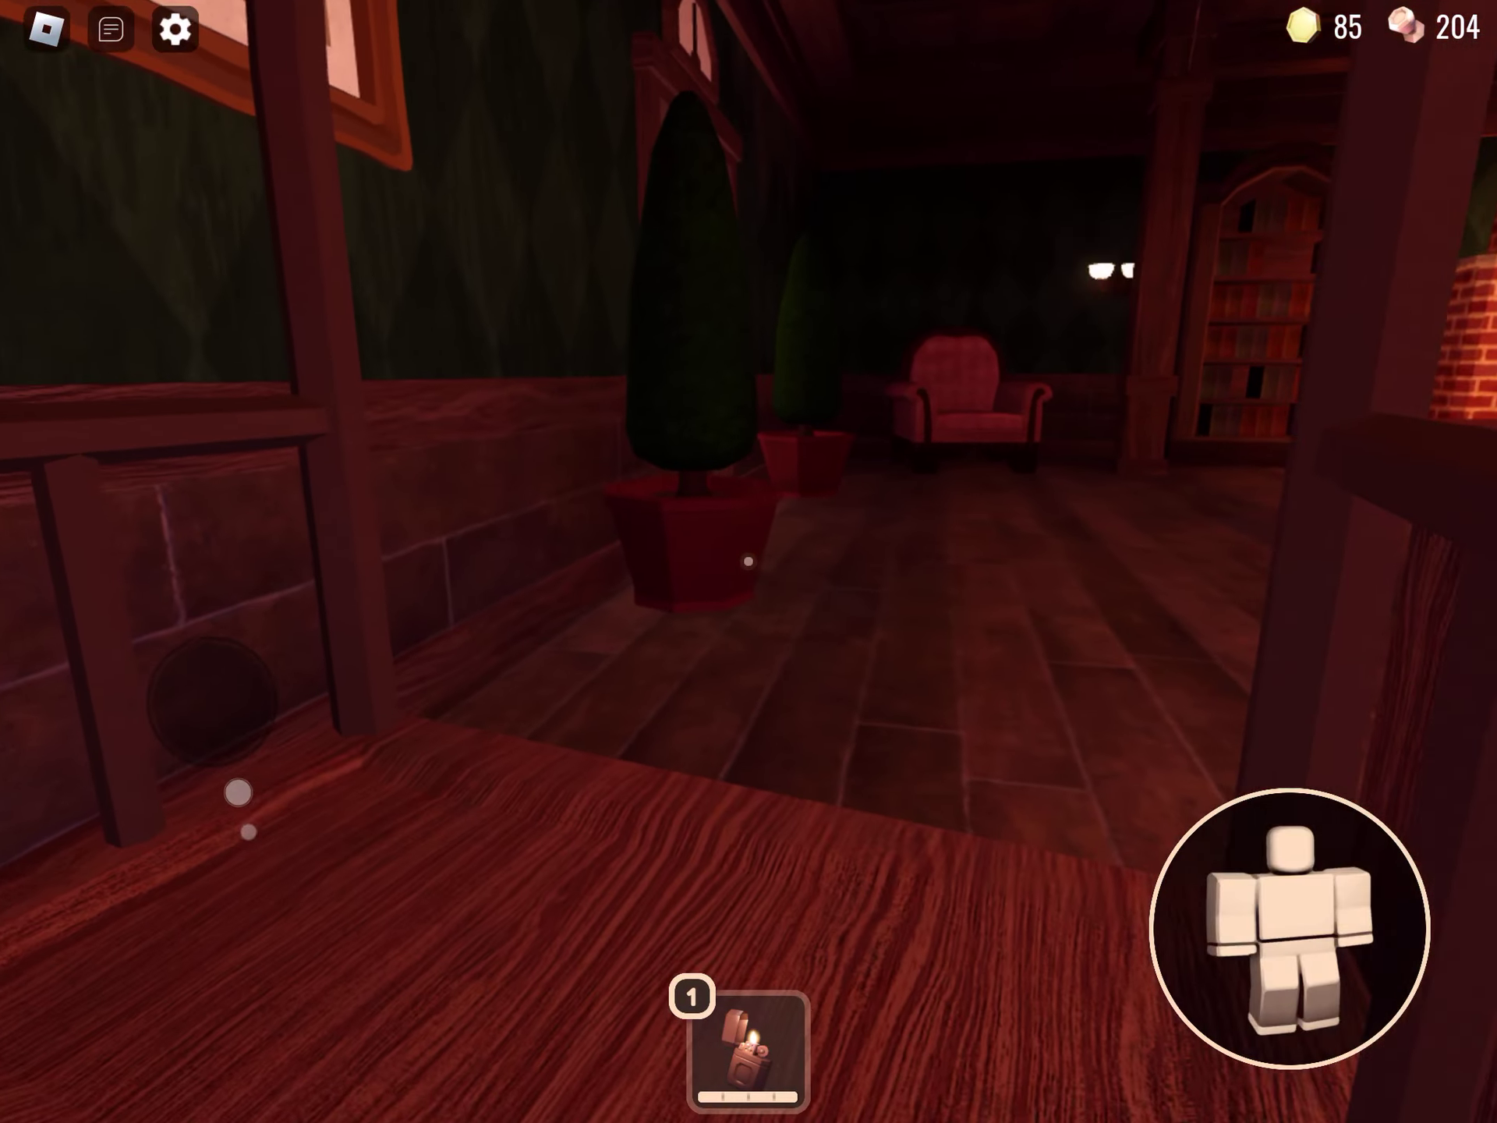
{"action": "key", "text": "w"}
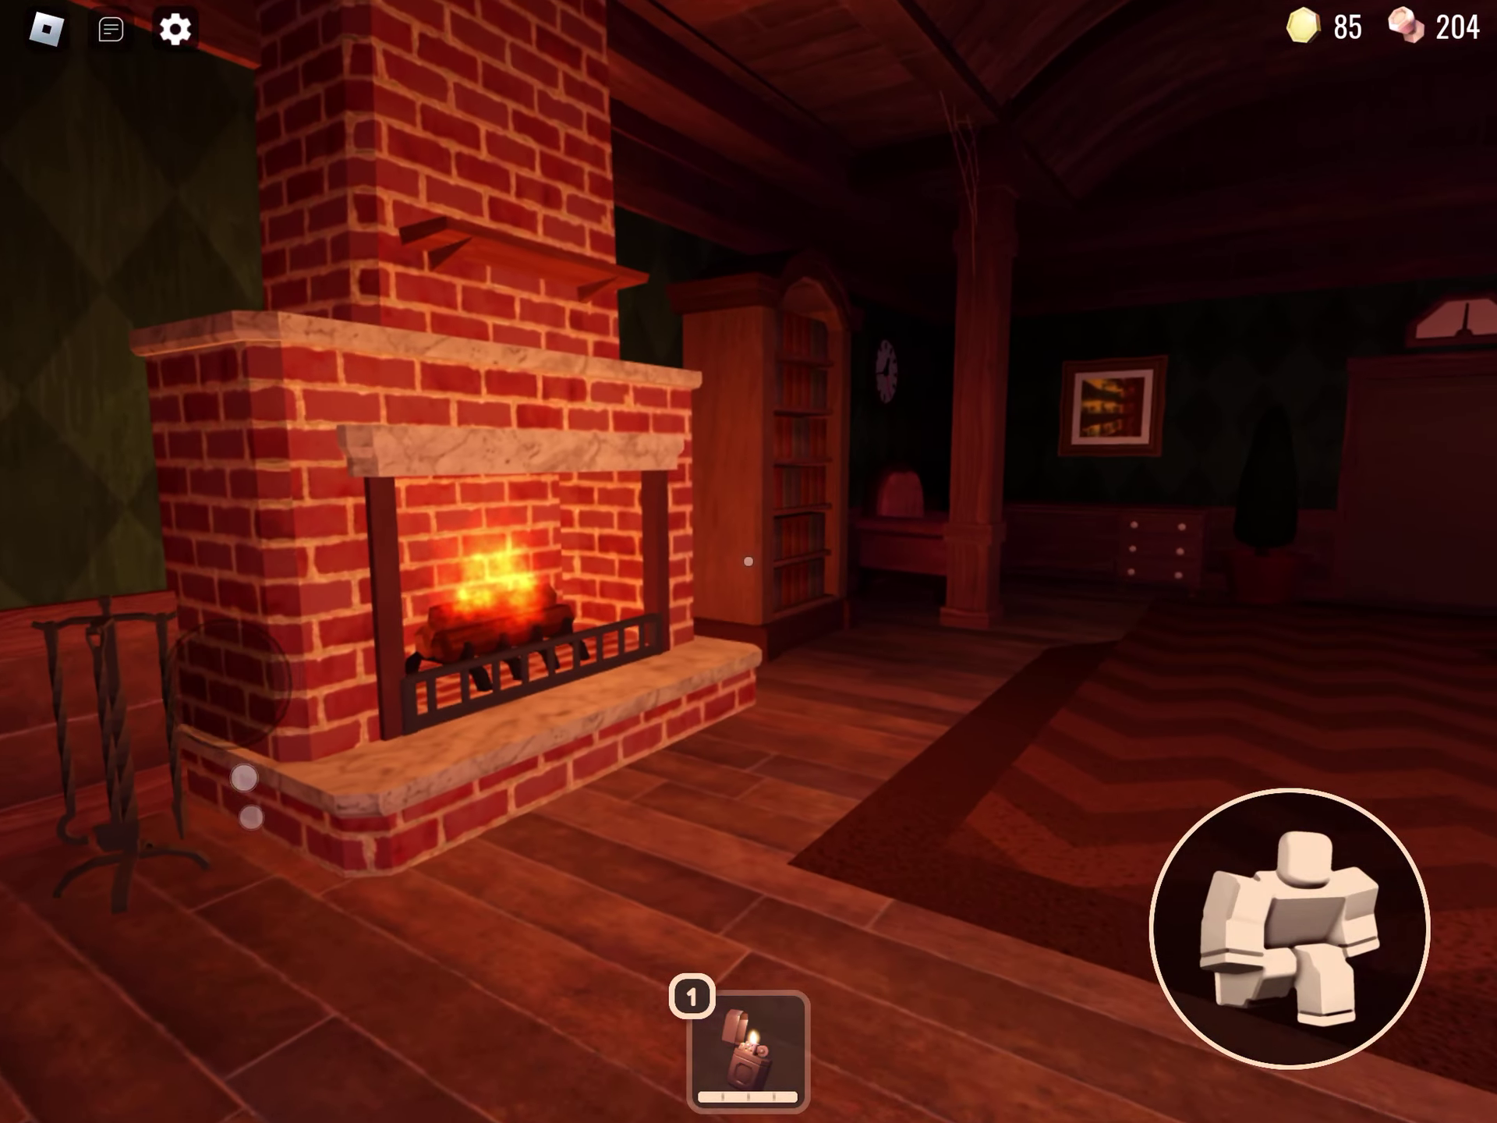
{"action": "key", "text": "w"}
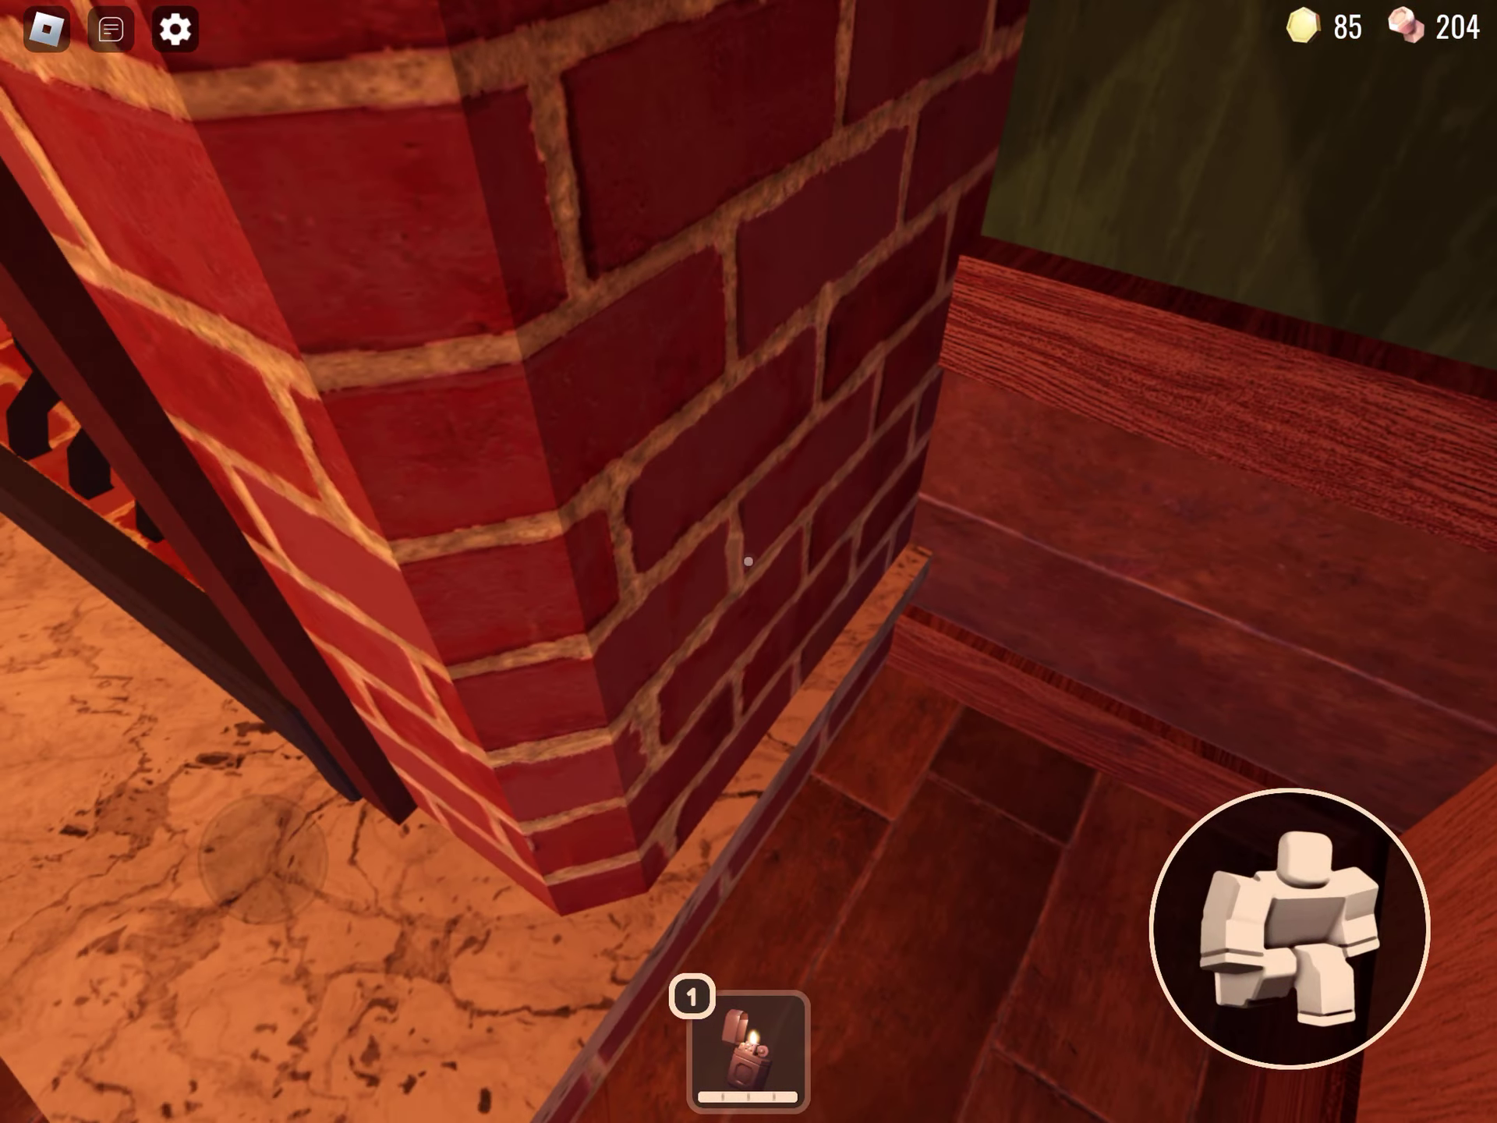
{"action": "key", "text": "w"}
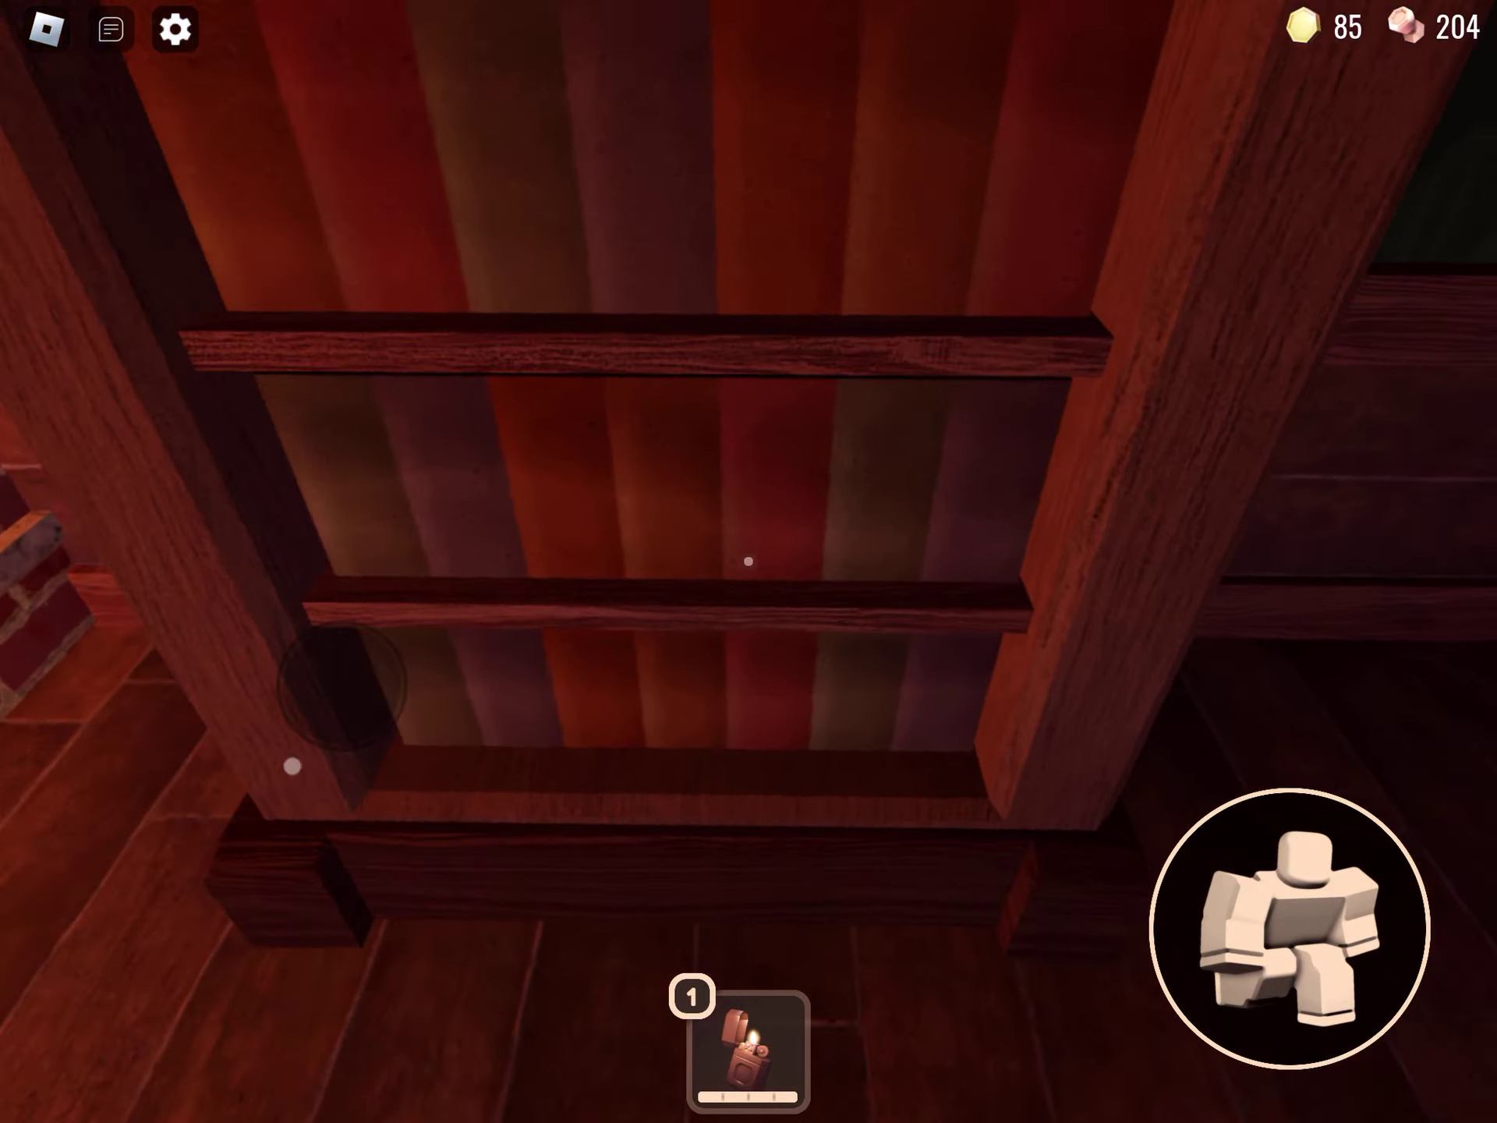
{"action": "key", "text": "e"}
{"action": "key", "text": "w"}
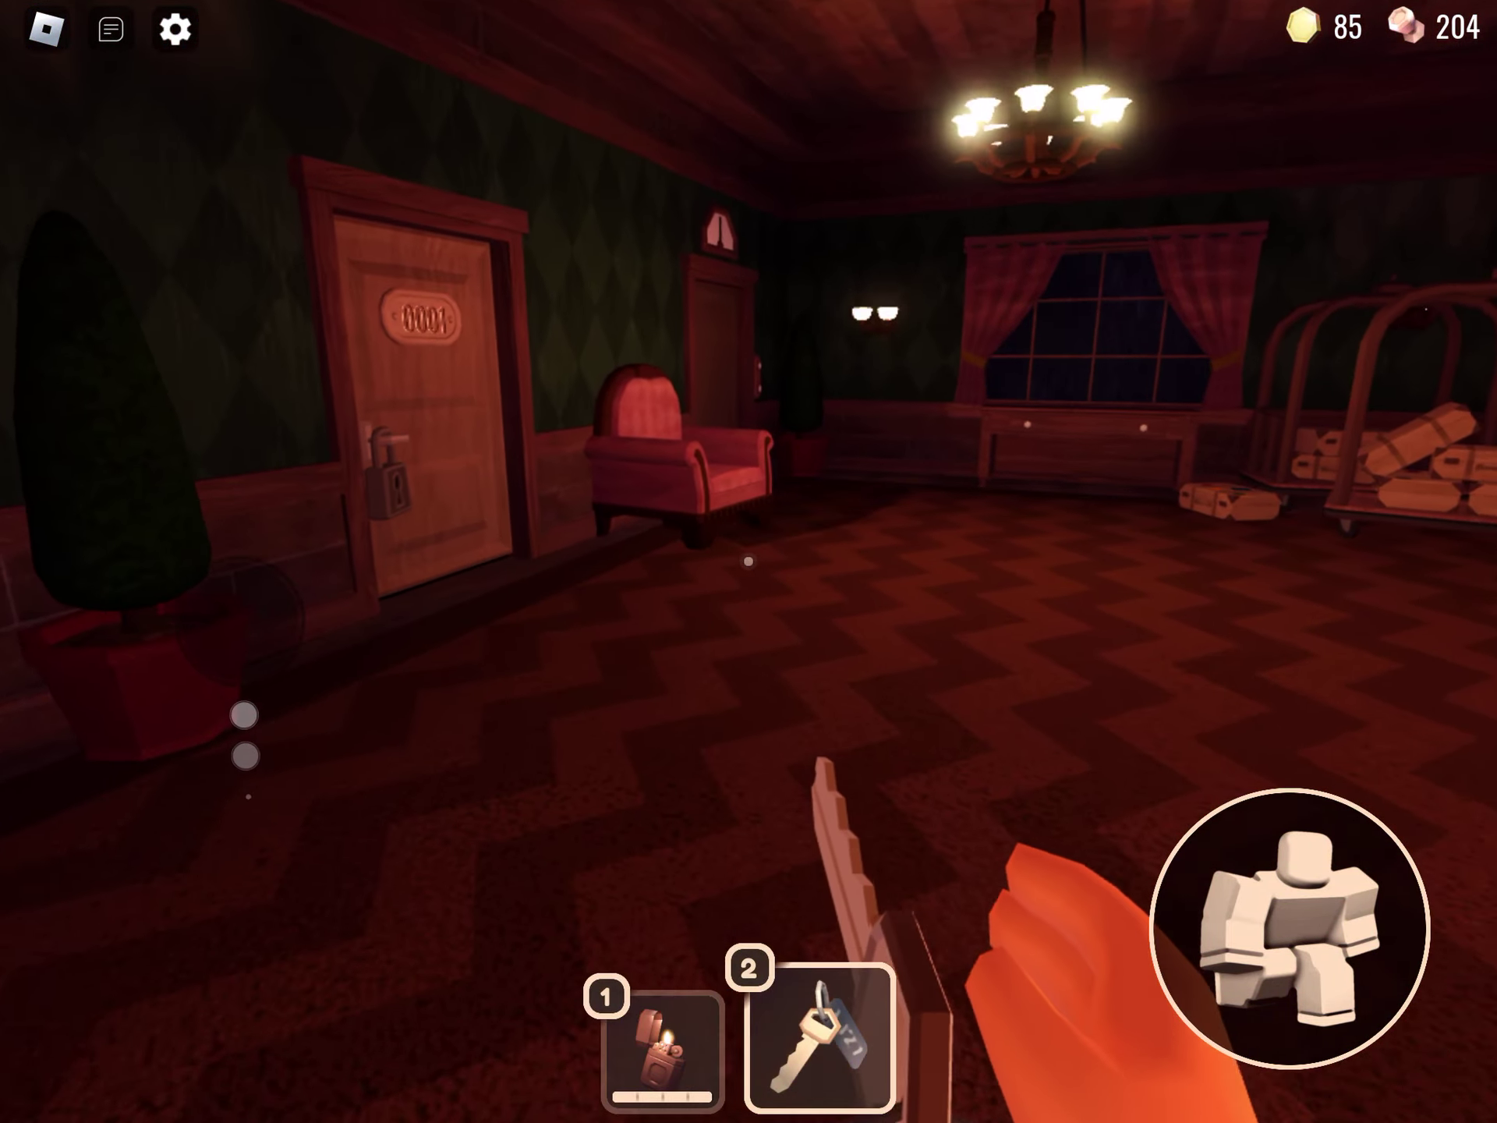
{"action": "key", "text": "e"}
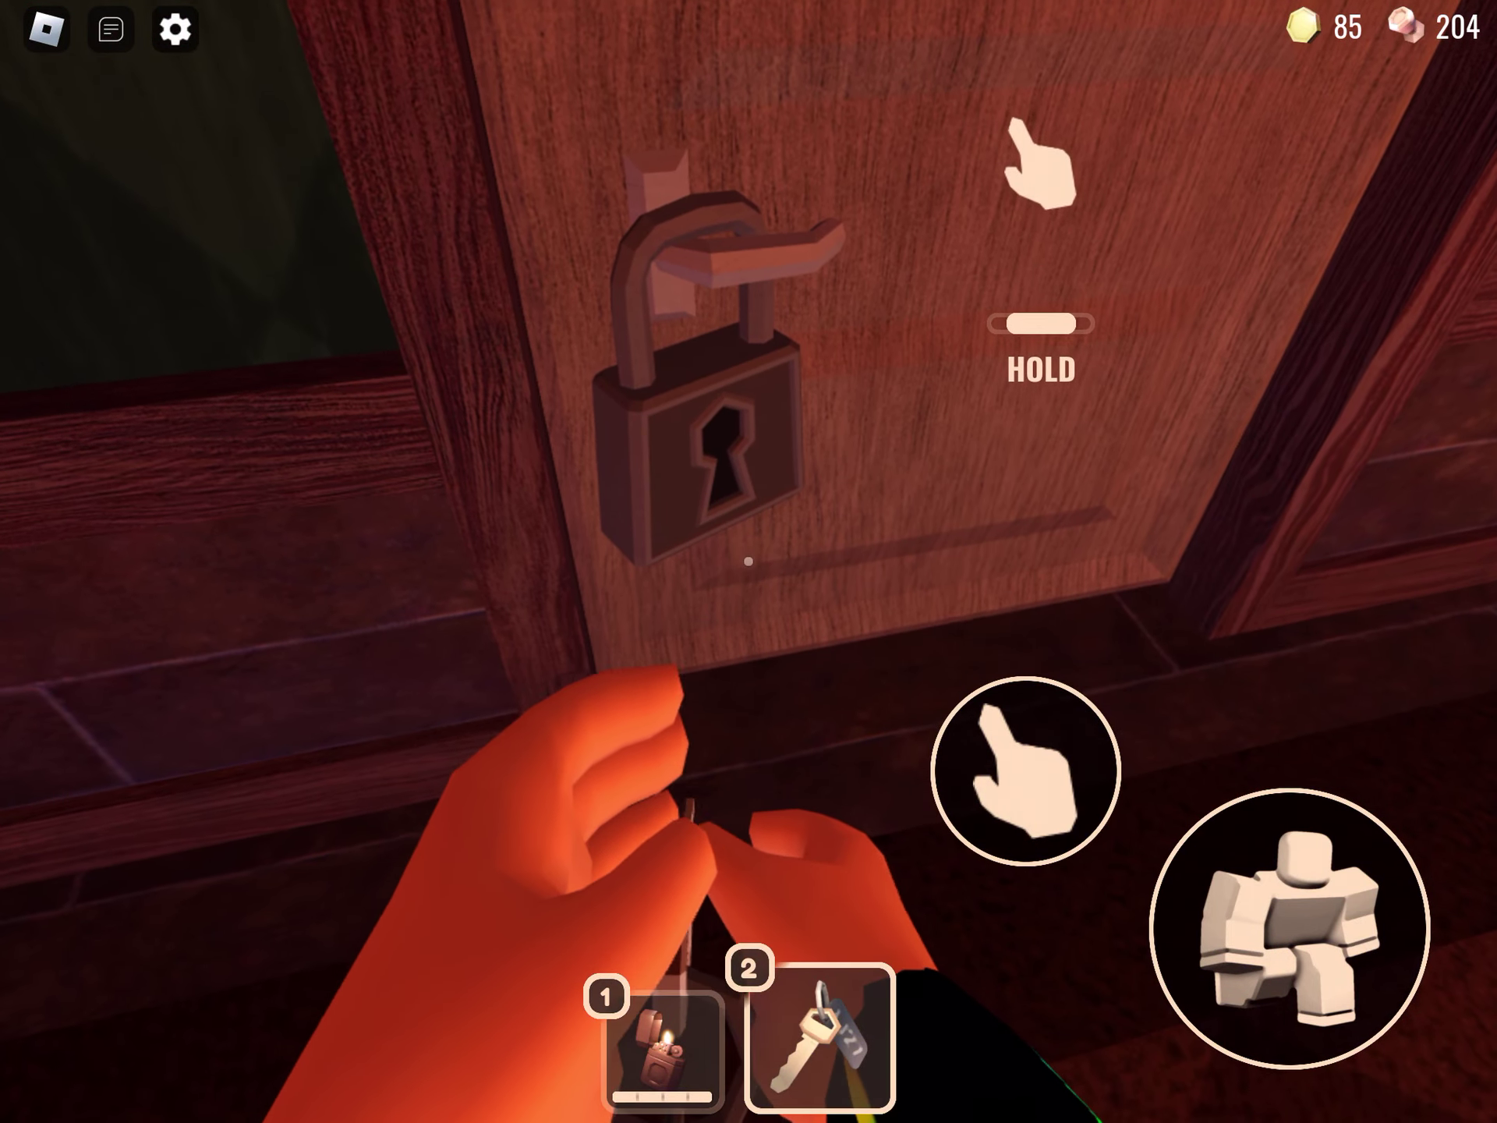
Pass through doors 0002 and 0003, climb the stairs, and hide in a wardrobe.
{"action": "key", "text": "w"}
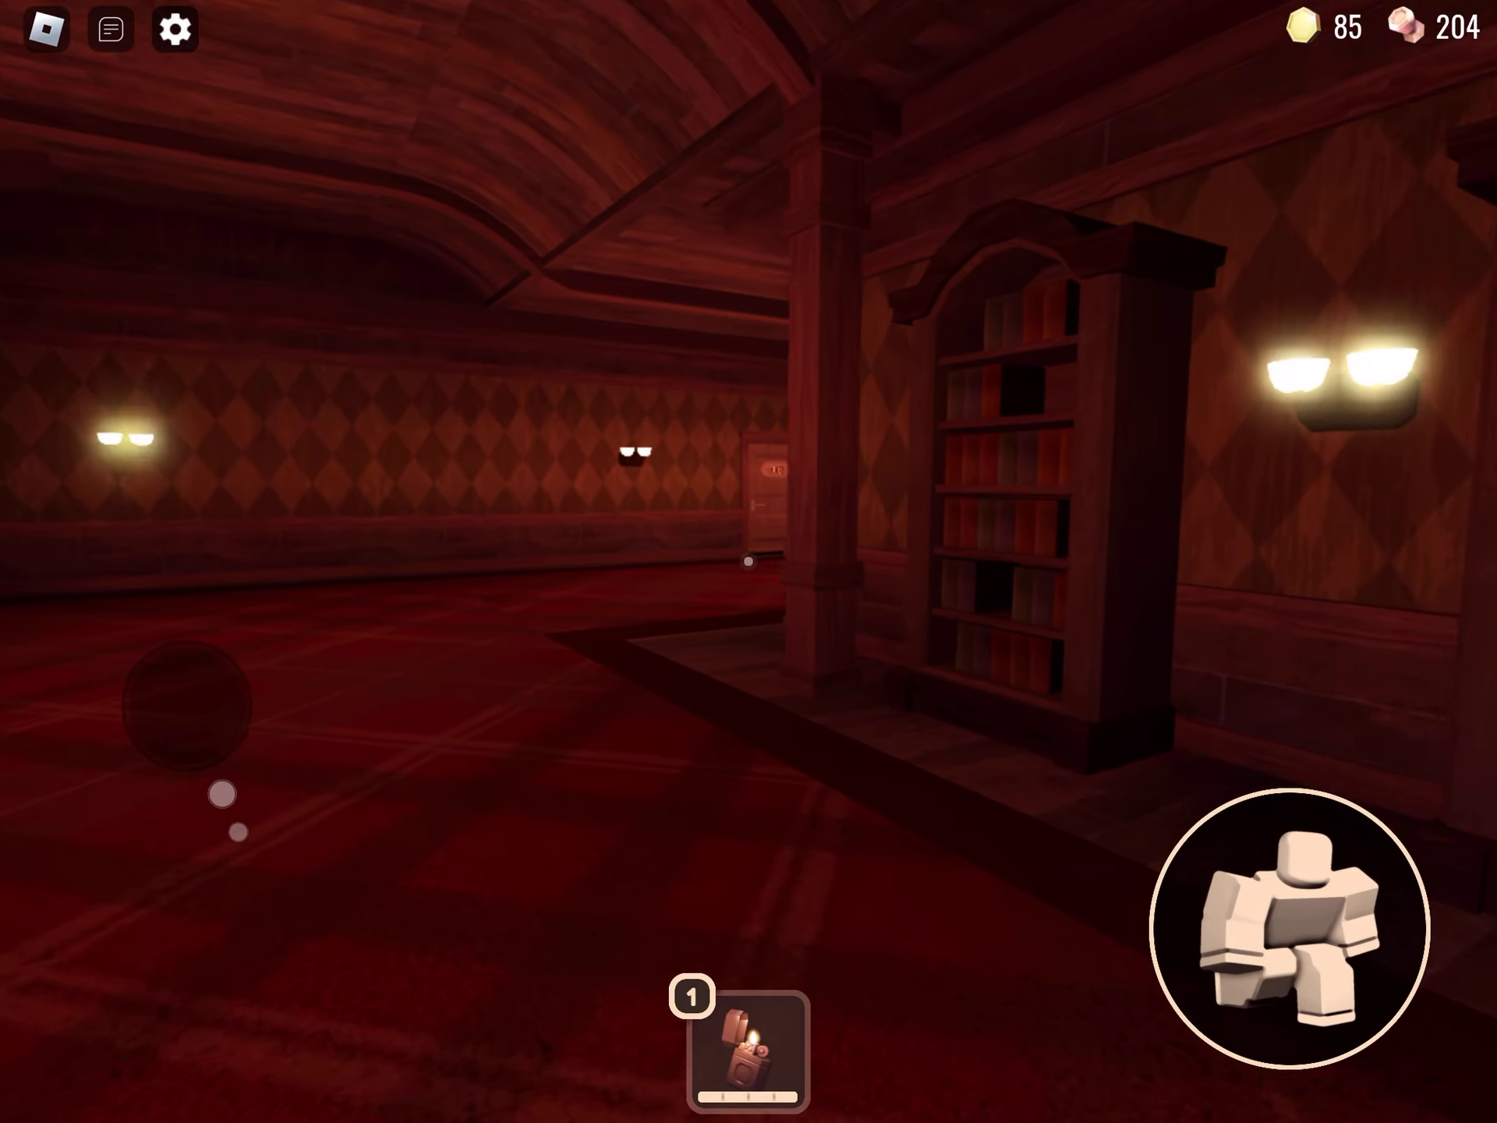
{"action": "key", "text": "w"}
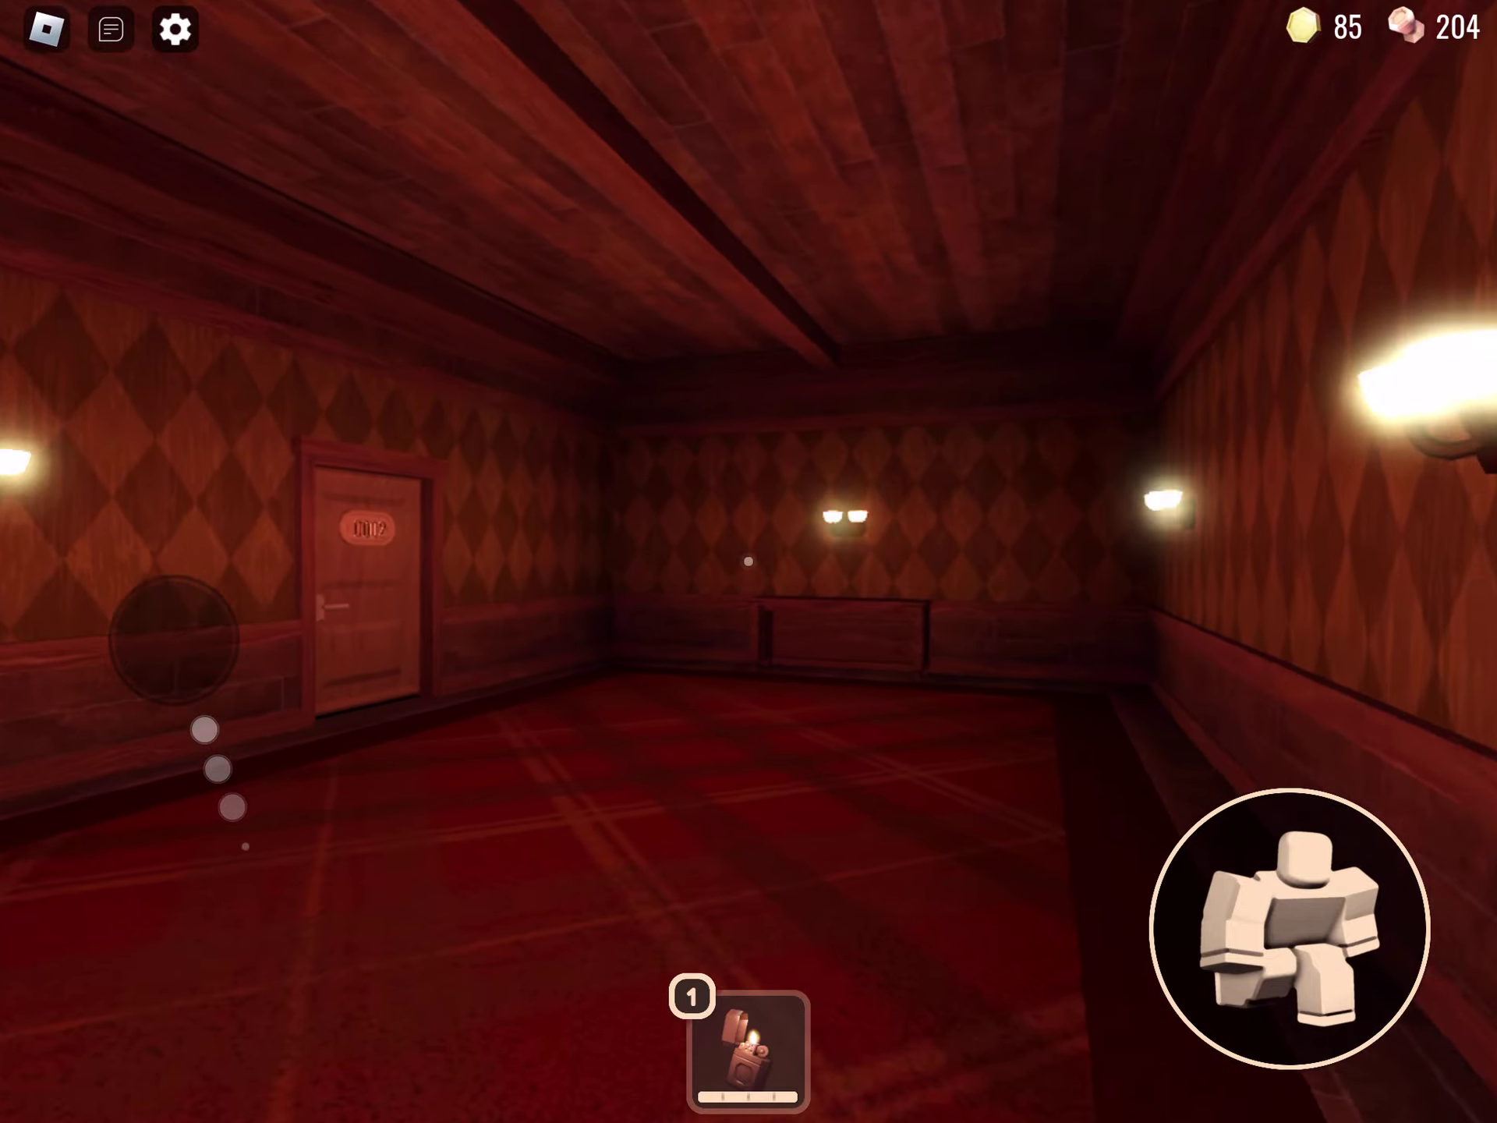
{"action": "key", "text": "w"}
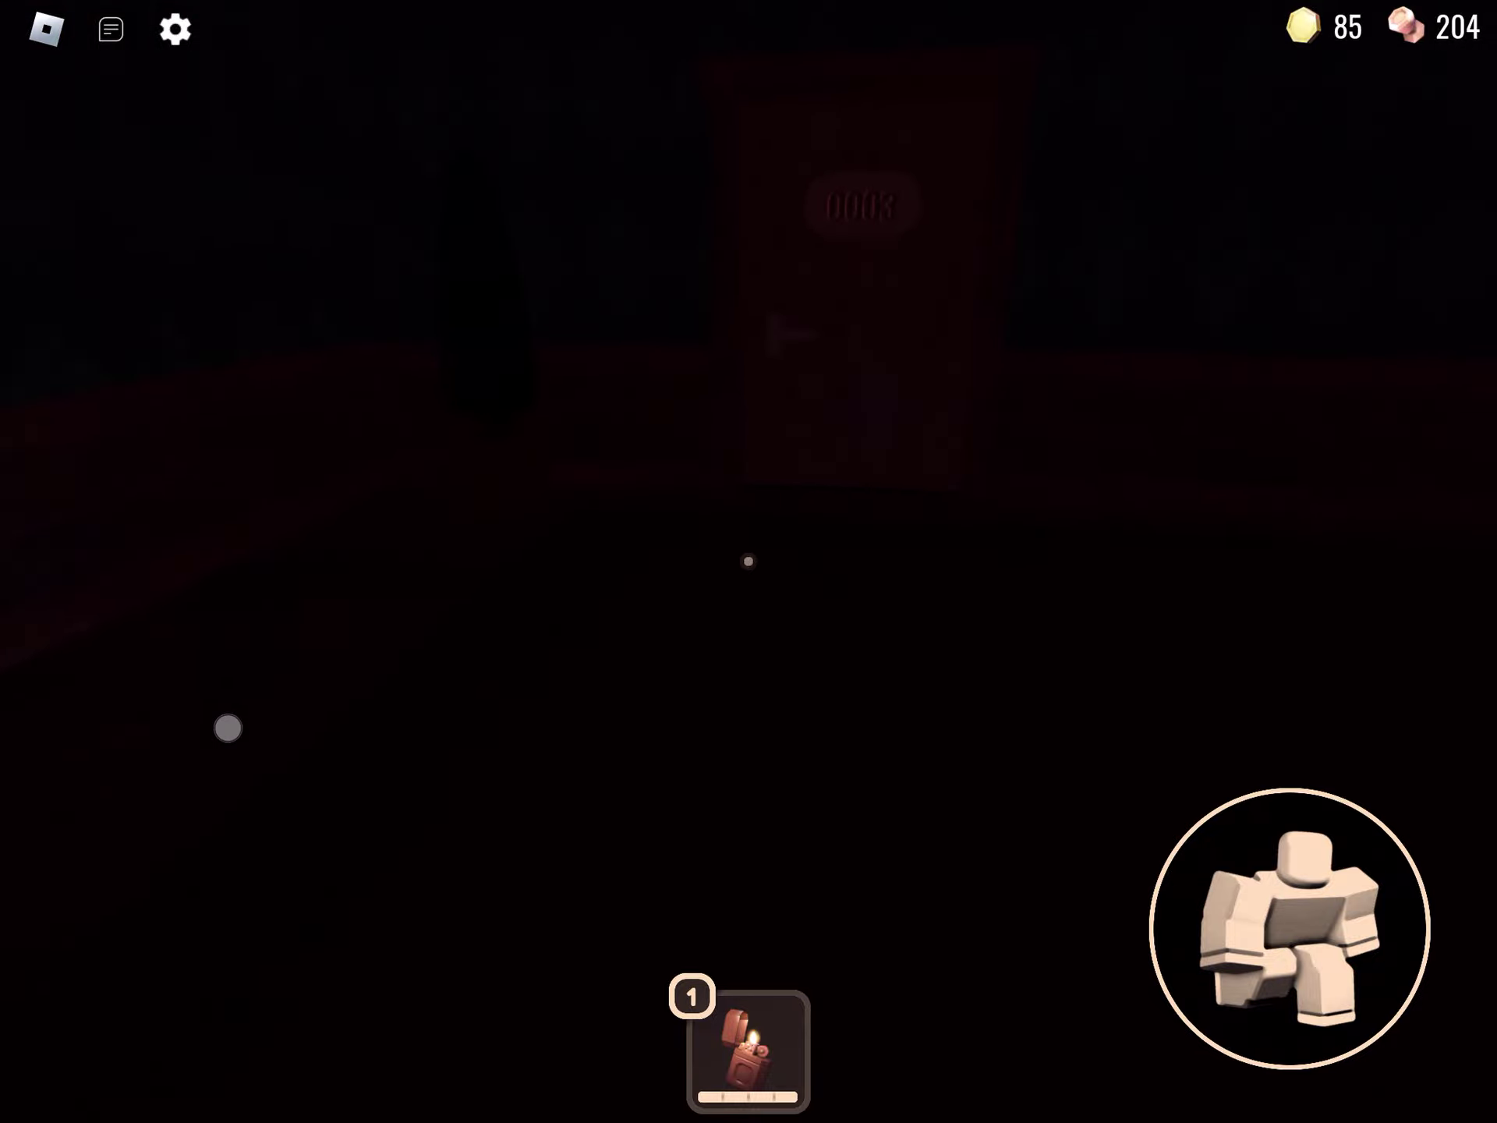
{"action": "key", "text": "w"}
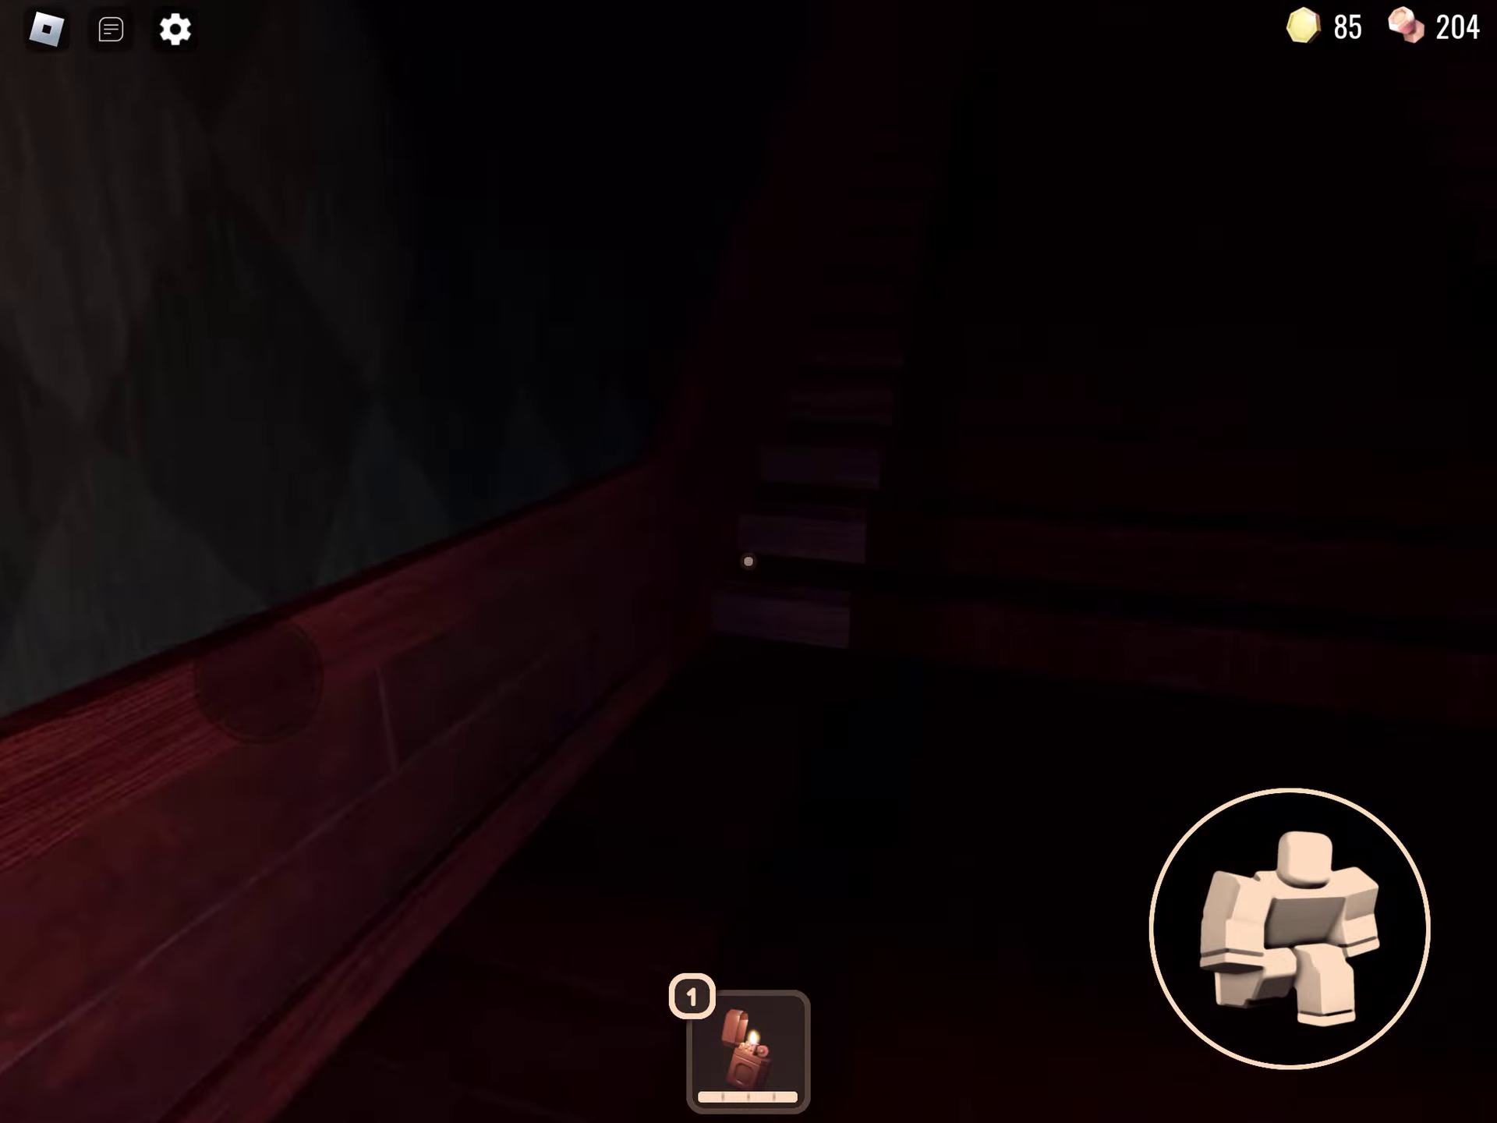
{"action": "key", "text": "w"}
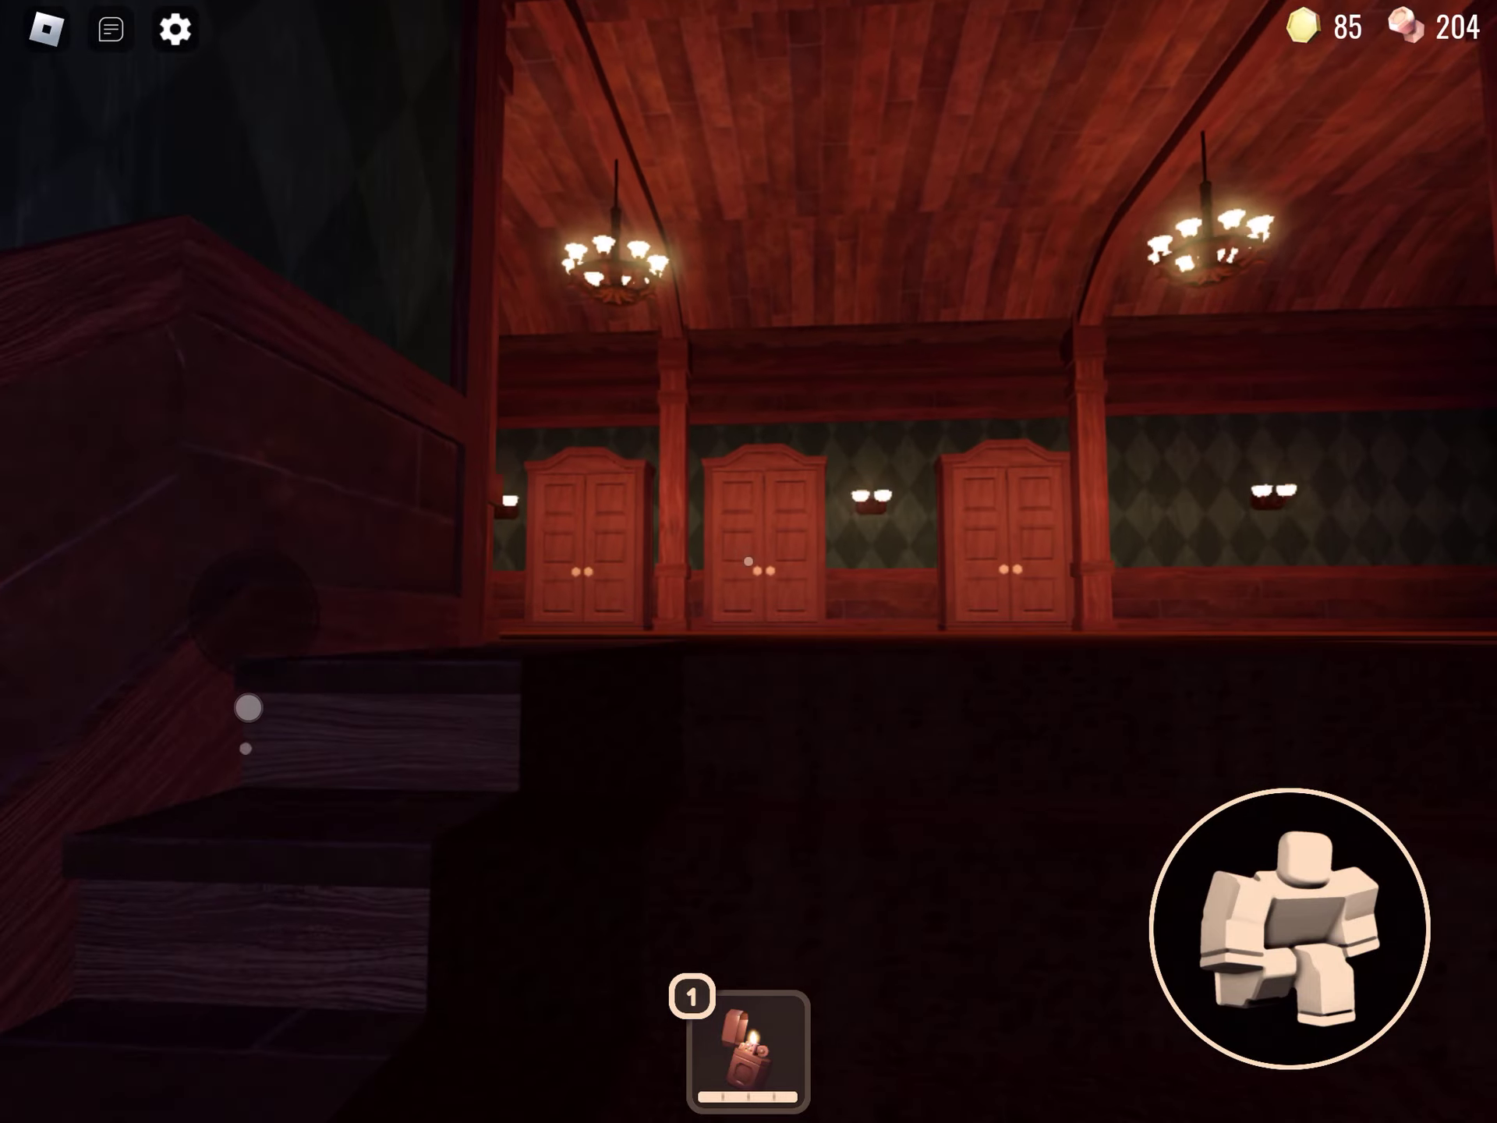
{"action": "key", "text": "w"}
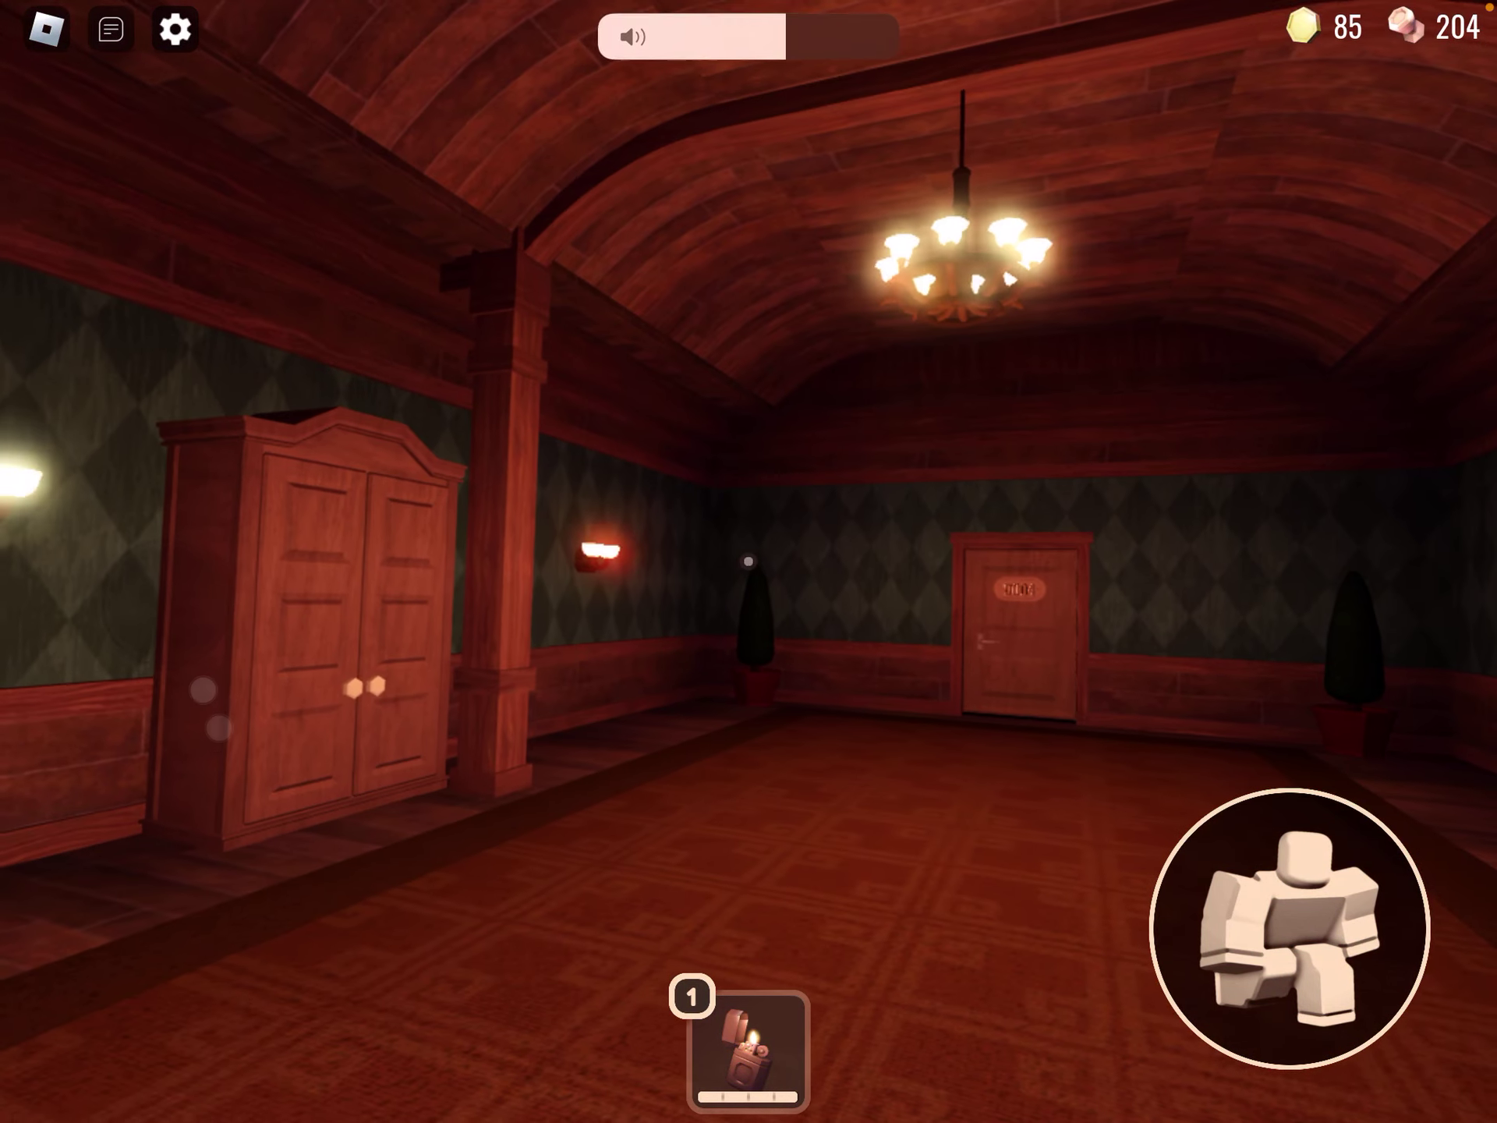
{"action": "key", "text": "w"}
{"action": "key", "text": "w"}
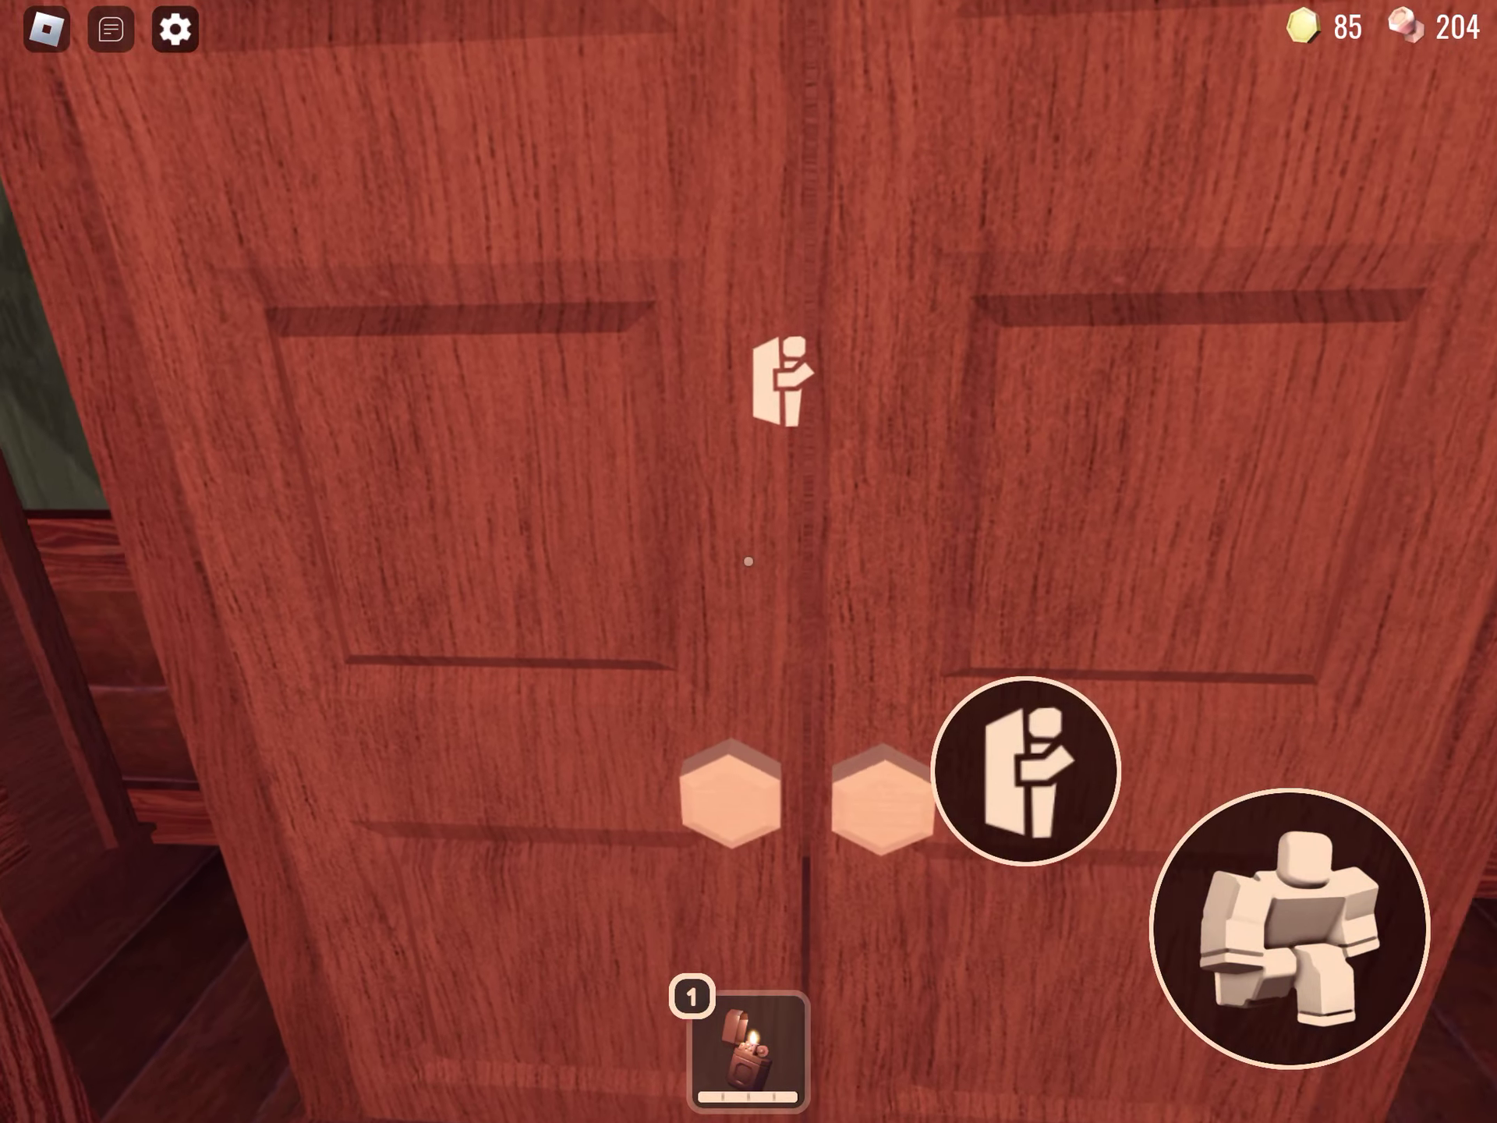
{"action": "key", "text": "e"}
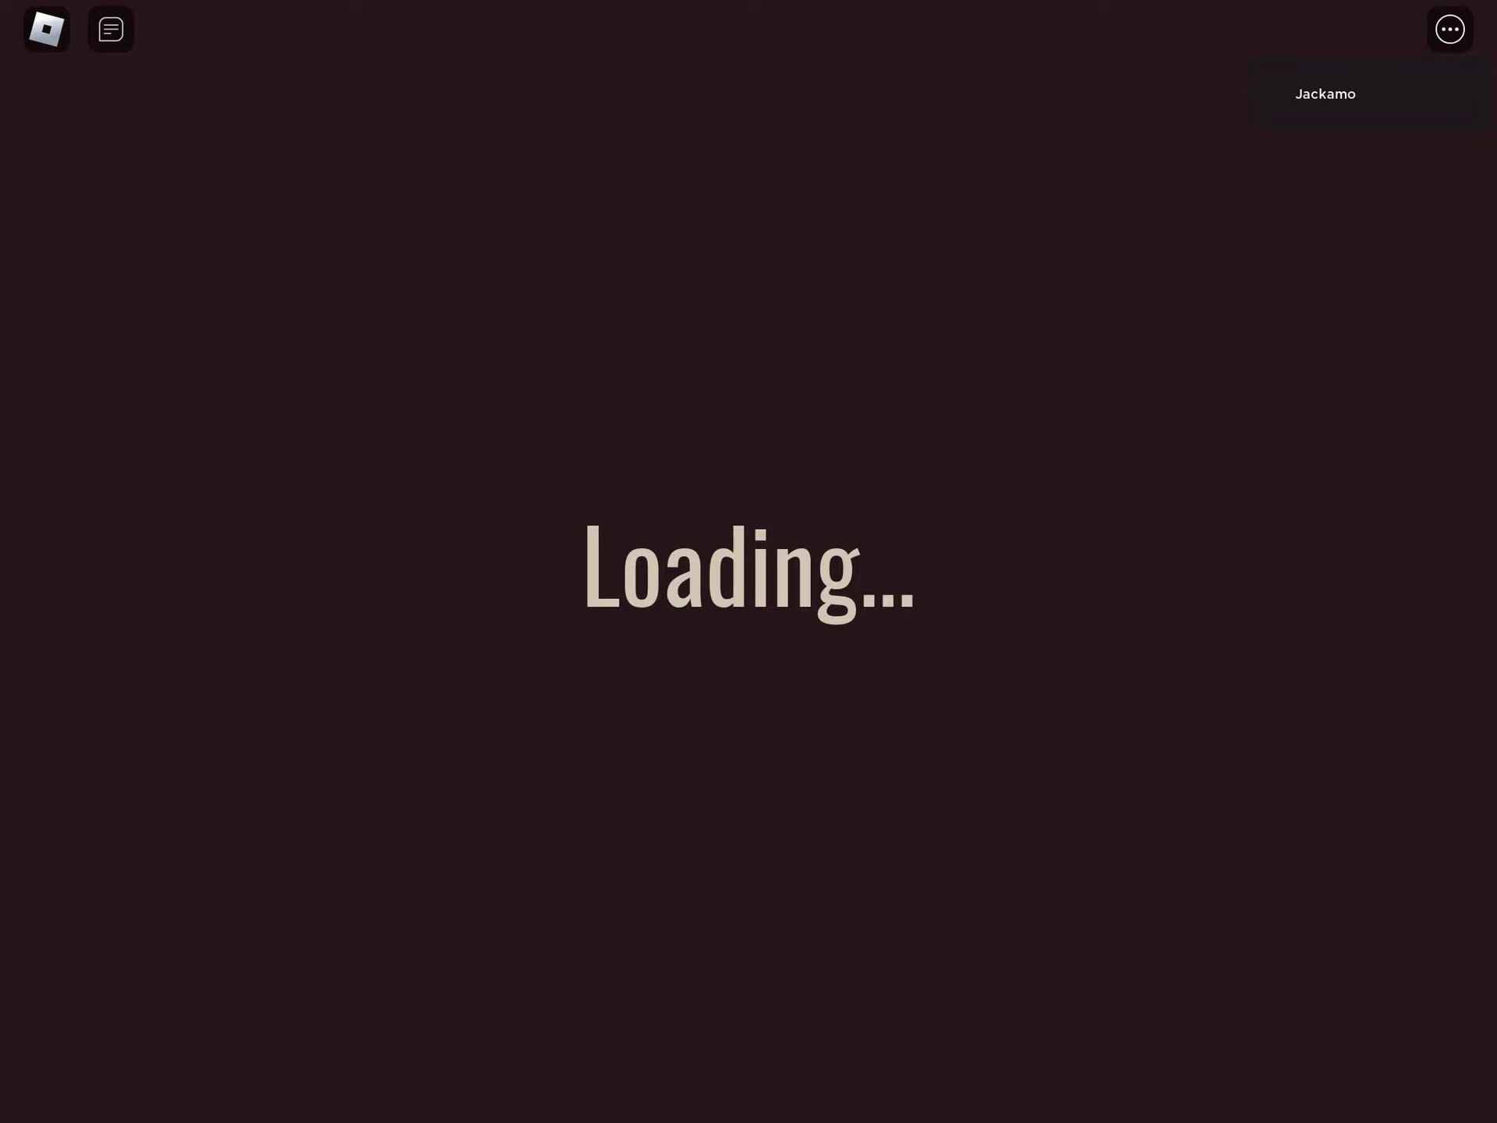
Bring up the leave prompt, answer its confirmation, and dismiss the following dialog.
{"action": "left_click", "coordinate": [47, 29]}
{"action": "left_click", "coordinate": [750, 799]}
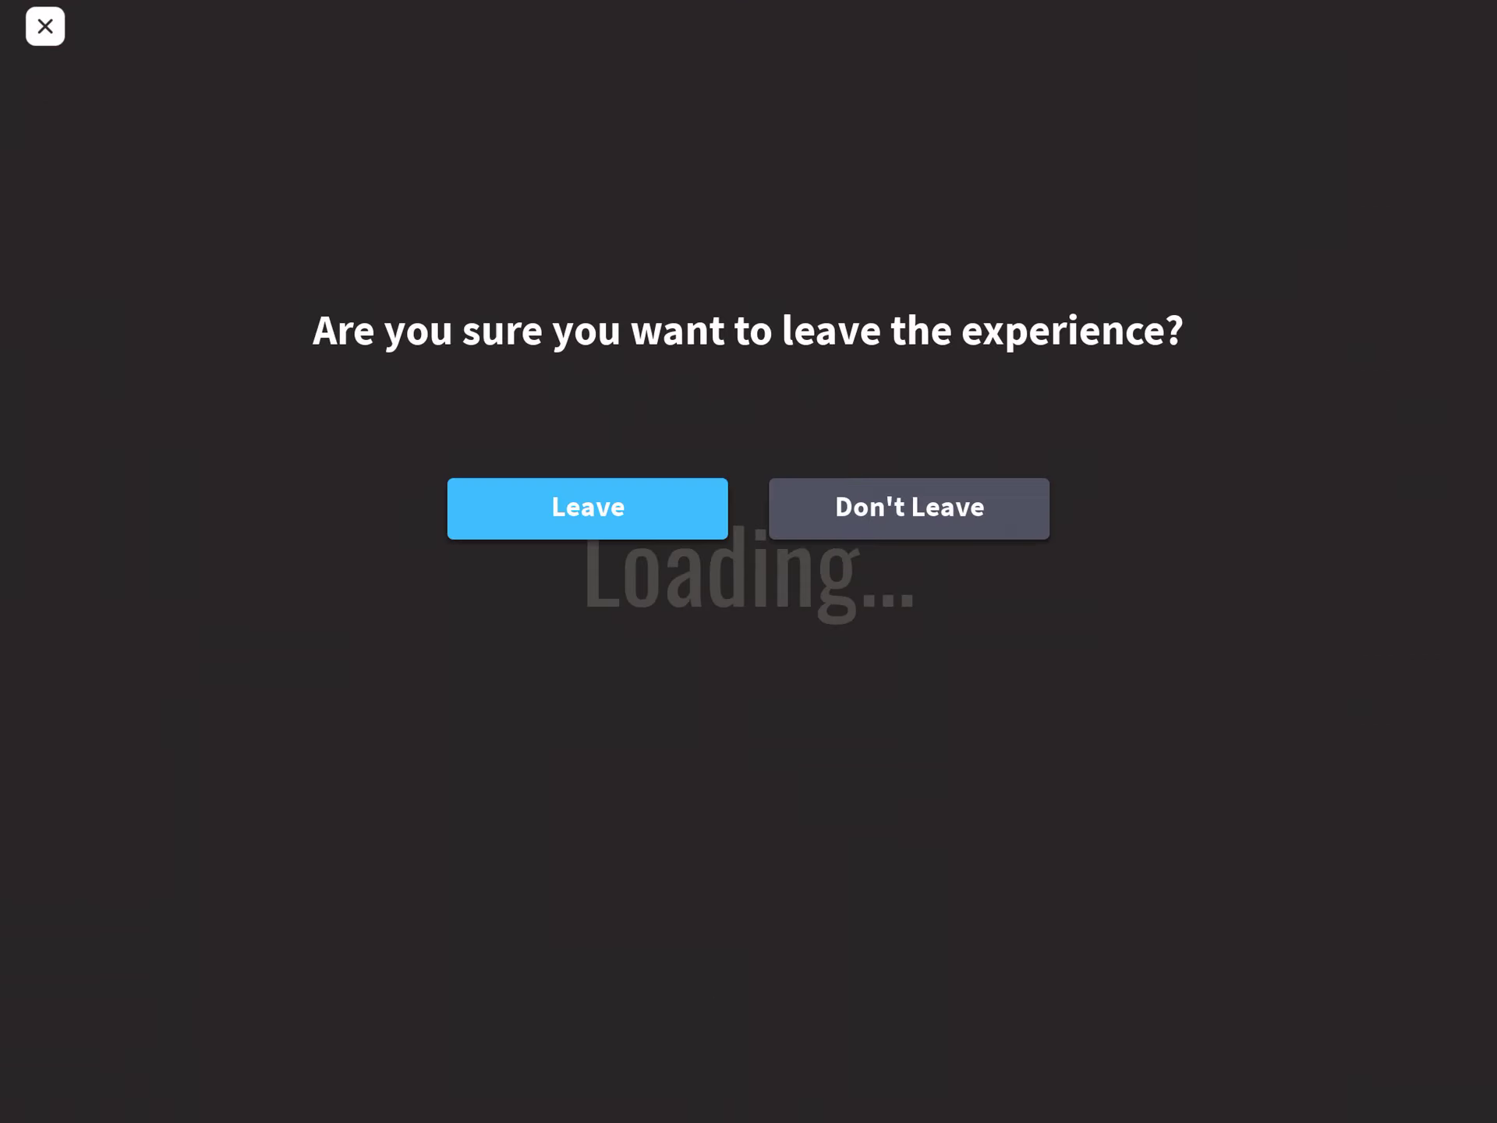
{"action": "left_click", "coordinate": [588, 505]}
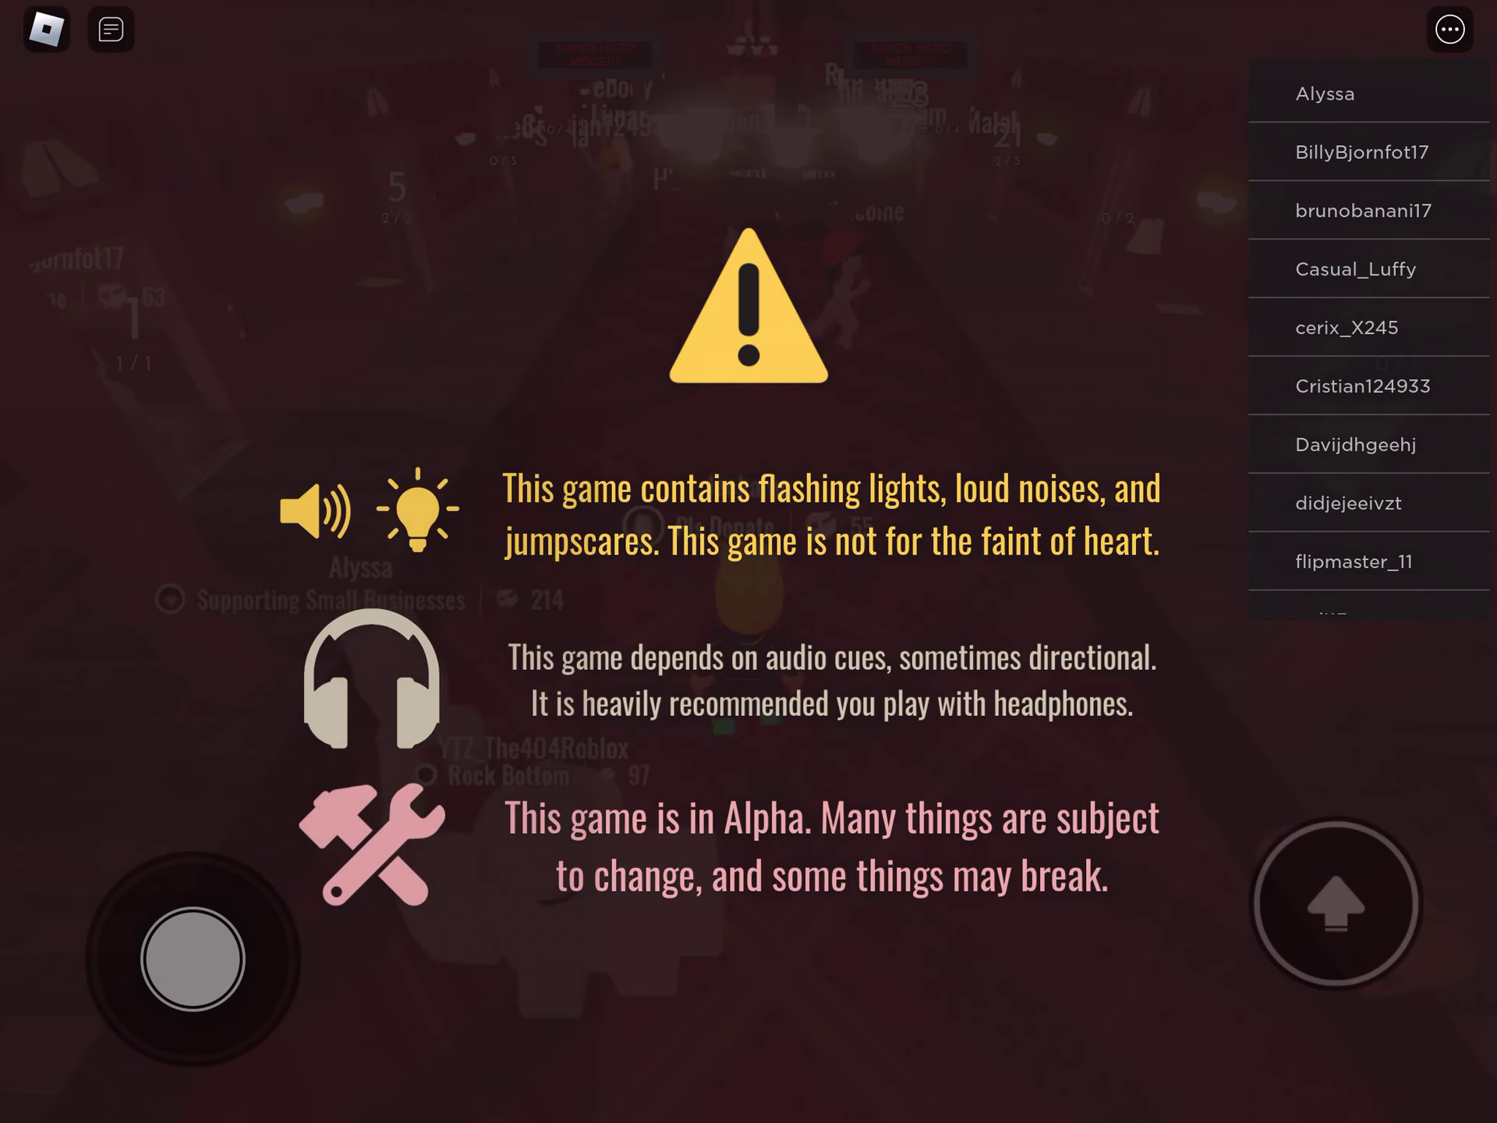
Dismiss the DOORS content warning splash so the elevator's Pre-Run Shop appears.
{"action": "left_click", "coordinate": [749, 562]}
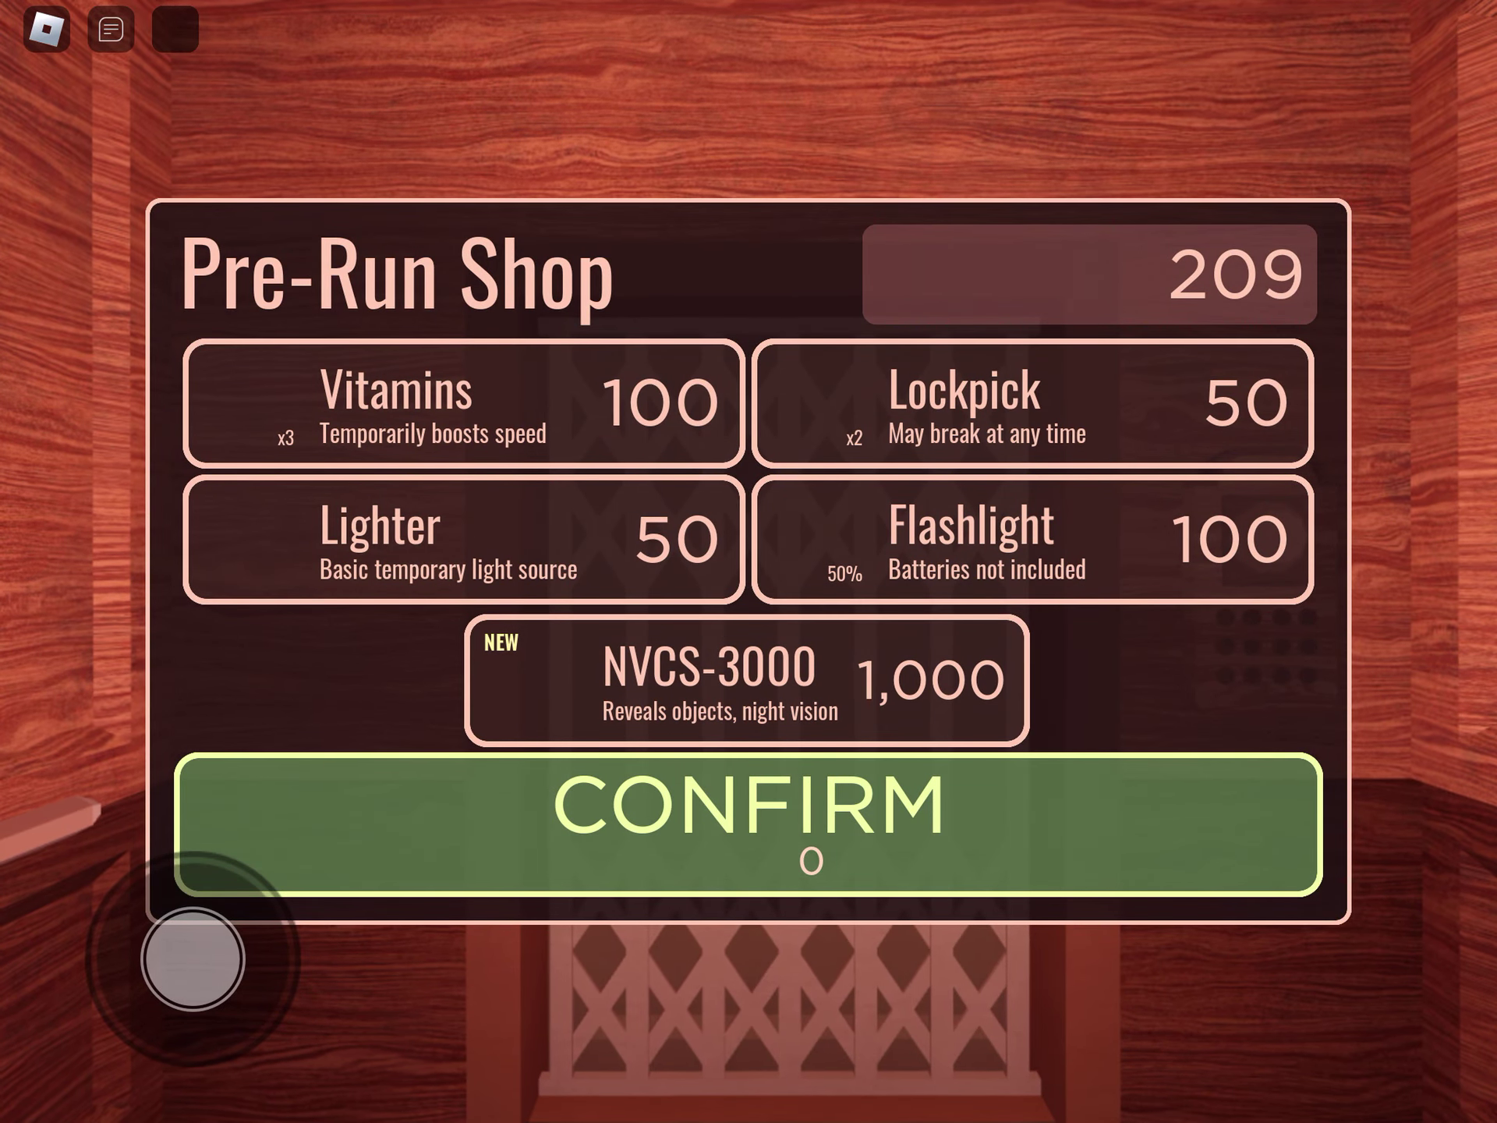
Confirm the Pre-Run Shop with no items, then explore the lobby past the desk, fireplace and luggage cart.
{"action": "left_click", "coordinate": [749, 807]}
{"action": "left_click_drag", "start_coordinate": [1054, 468], "coordinate": [350, 468]}
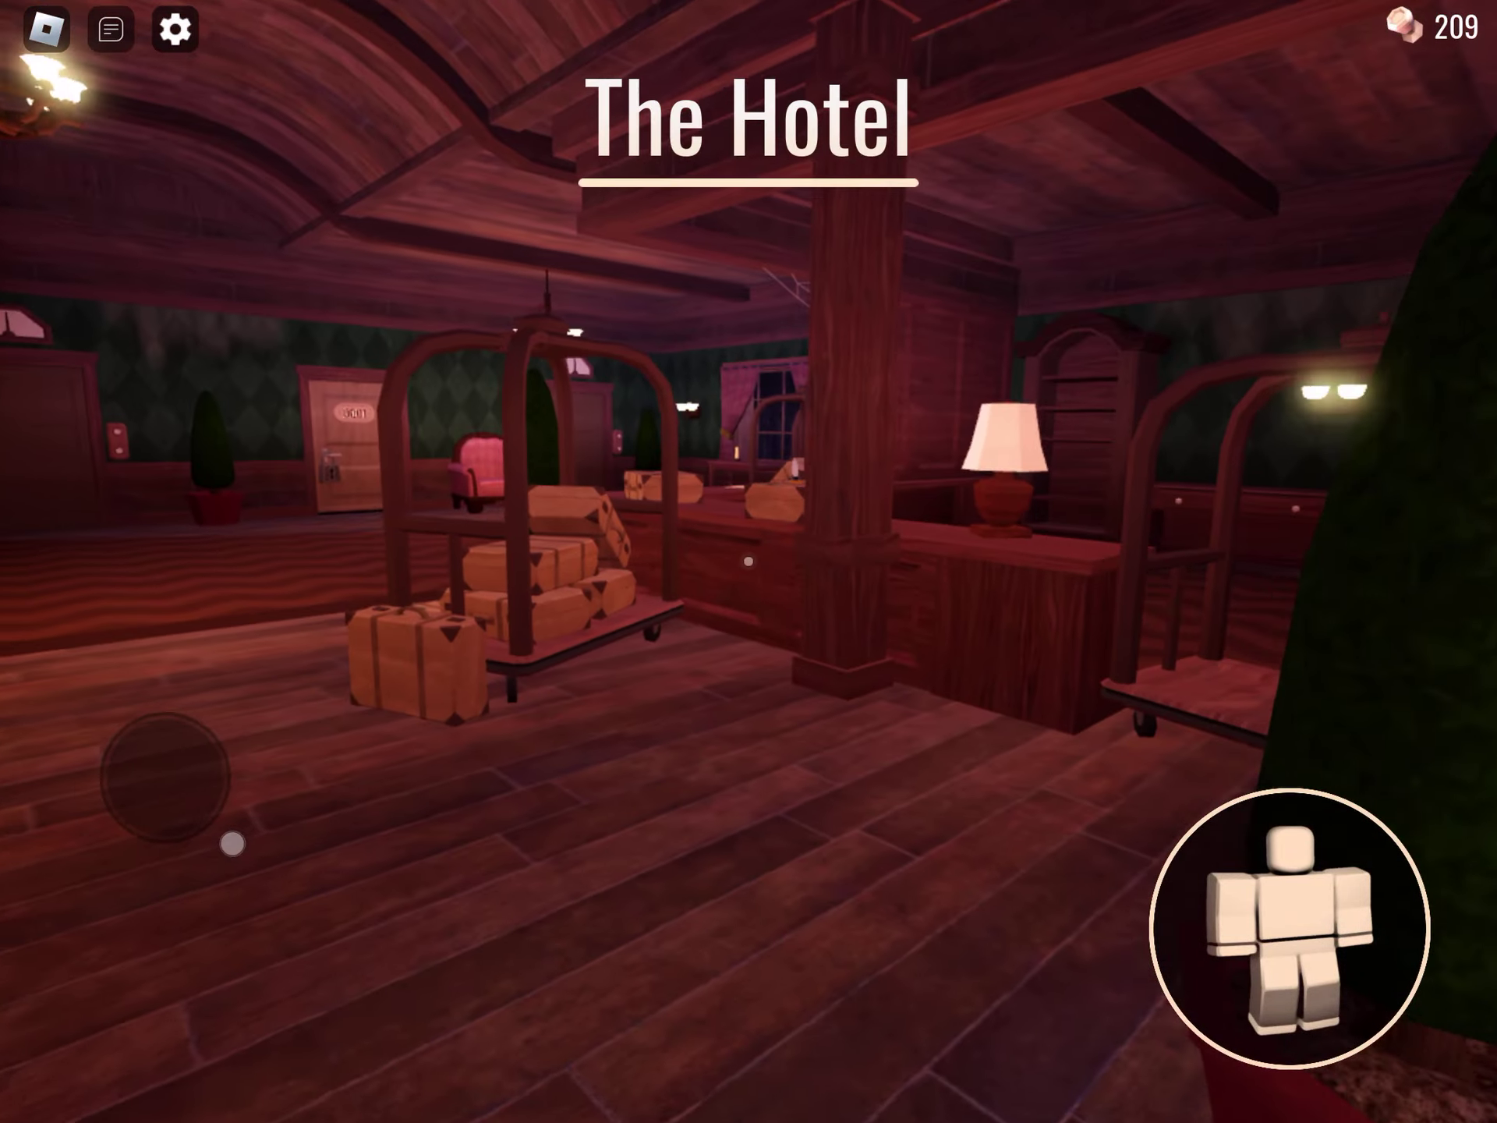
{"action": "key", "text": "w"}
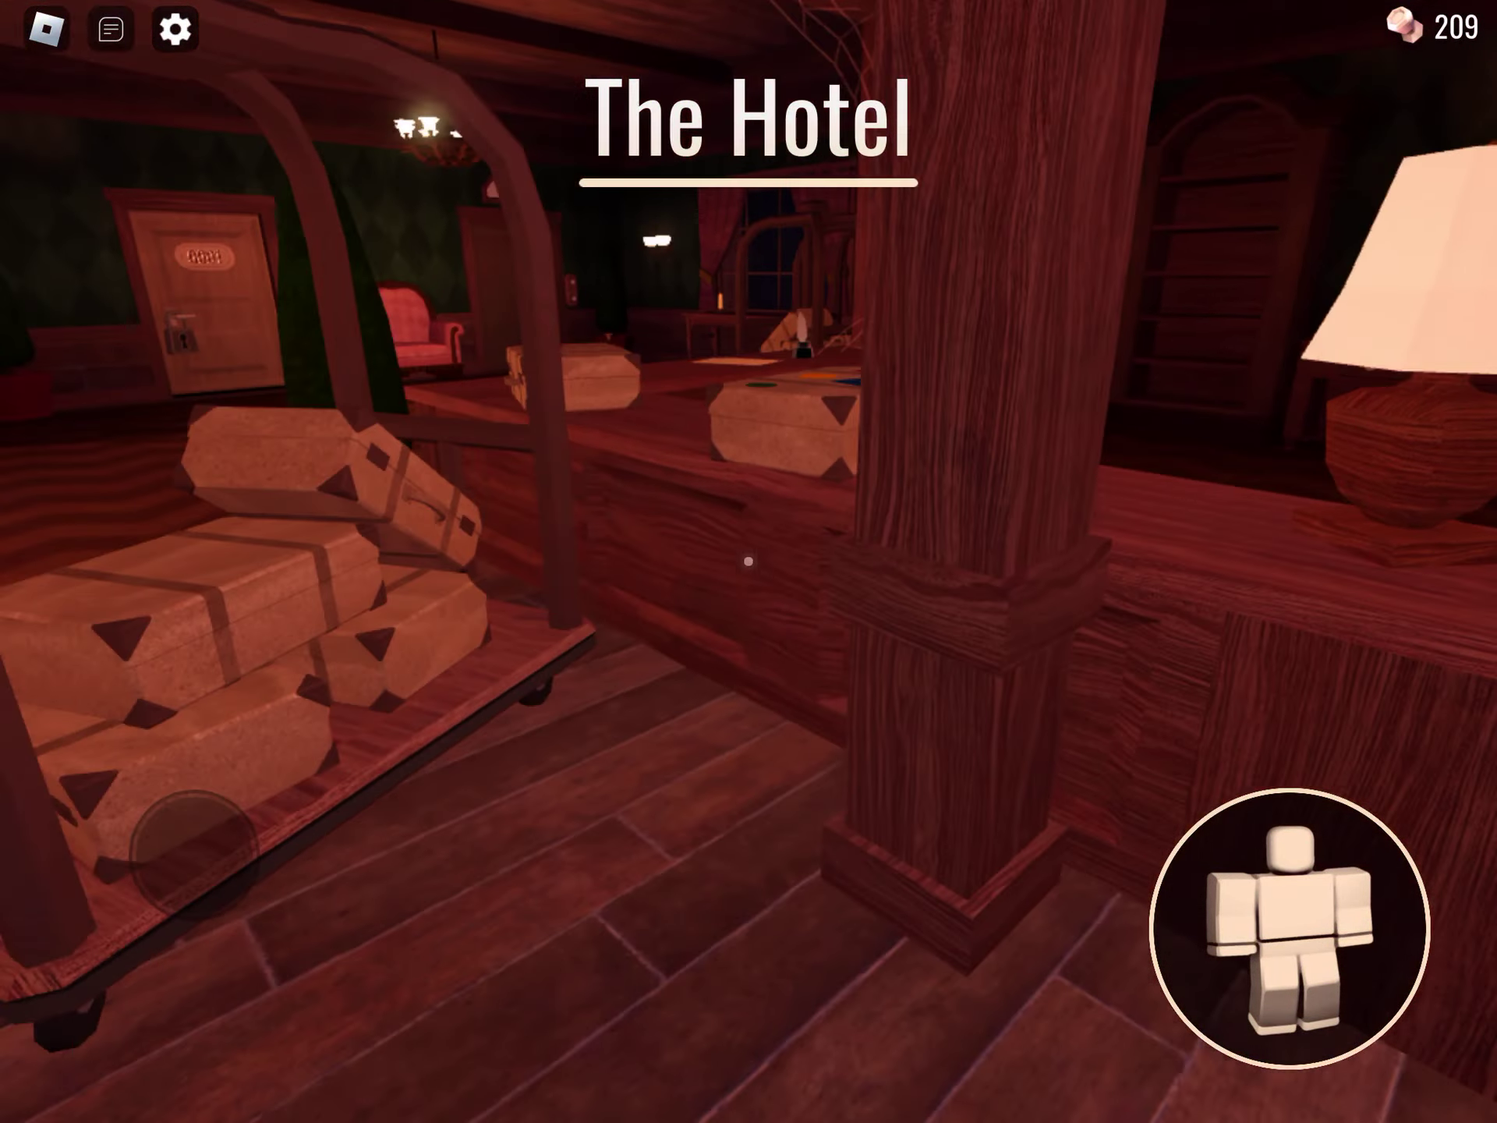
{"action": "key", "text": "w"}
{"action": "left_click_drag", "start_coordinate": [1053, 562], "coordinate": [467, 562]}
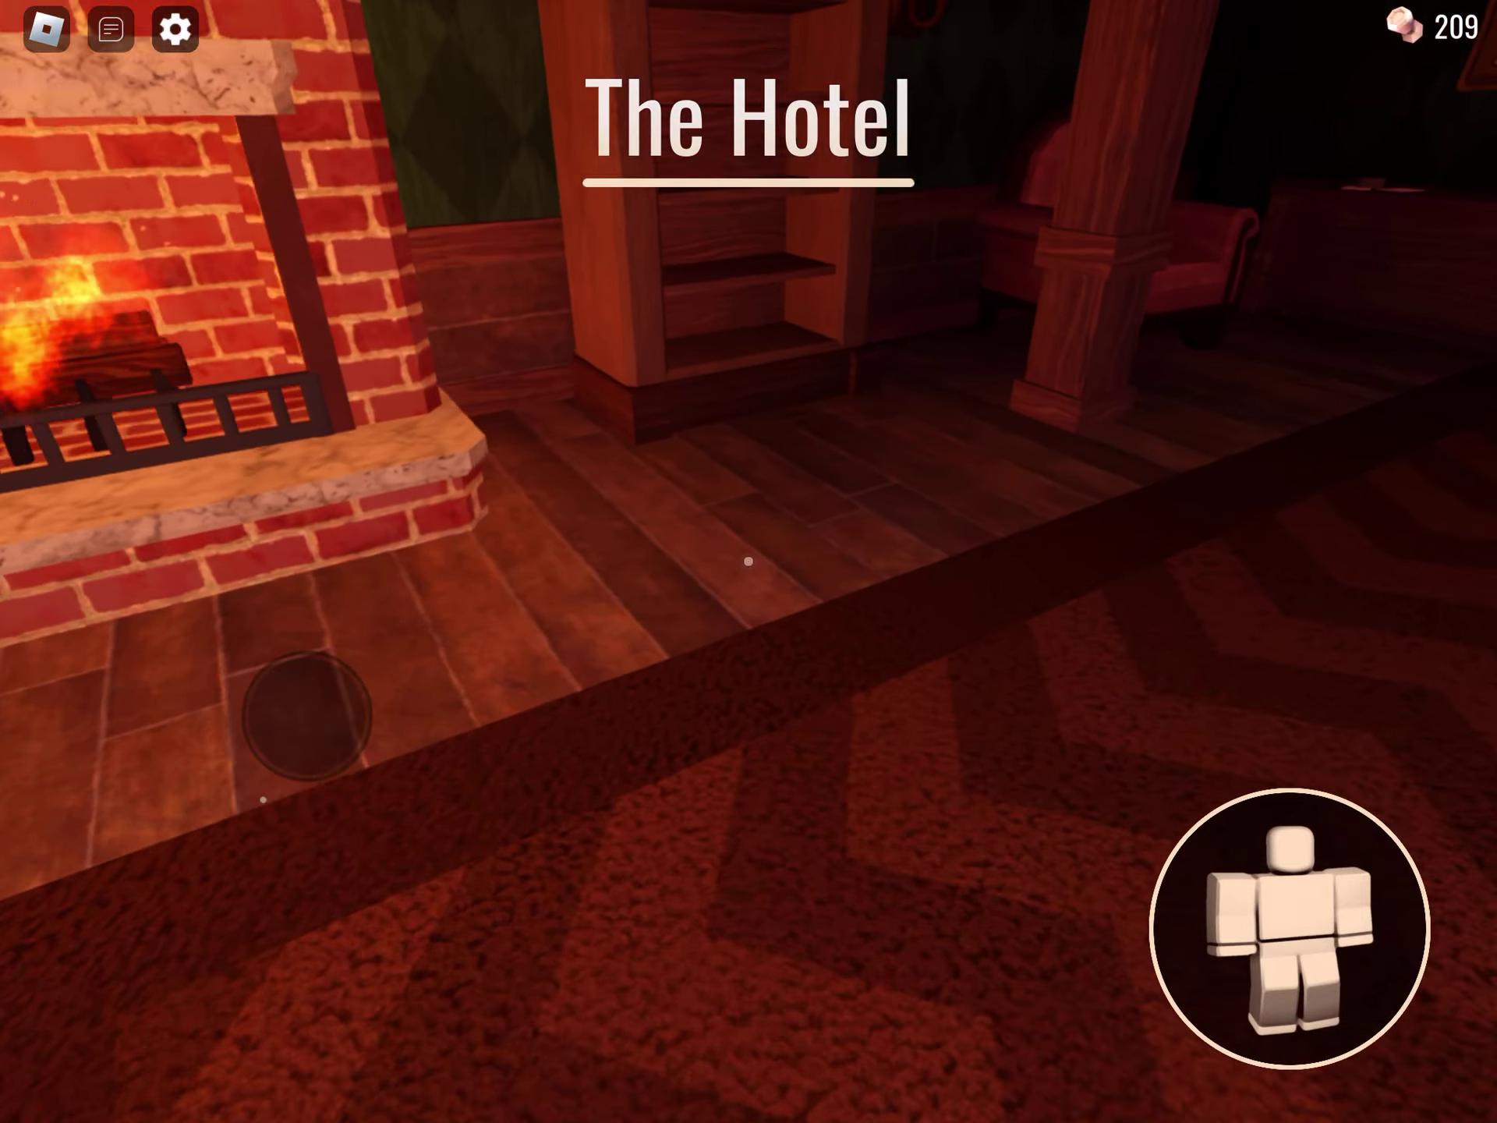
{"action": "key", "text": "w"}
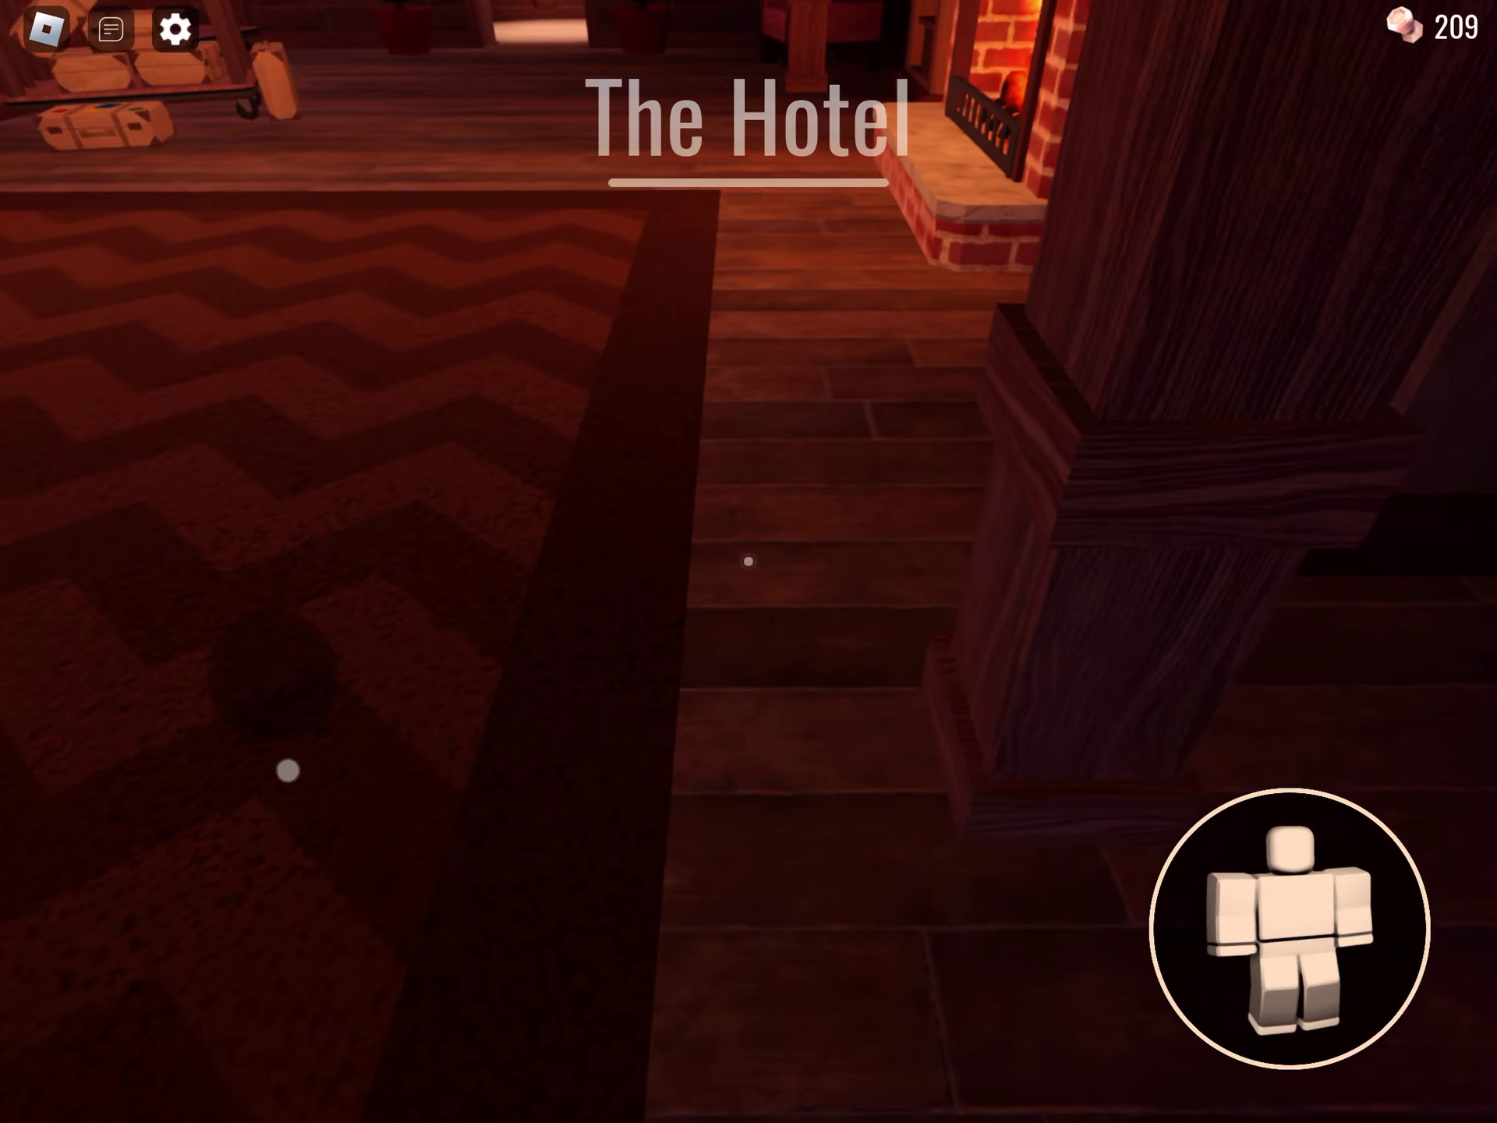
{"action": "left_click_drag", "start_coordinate": [1053, 562], "coordinate": [351, 562]}
{"action": "key", "text": "w"}
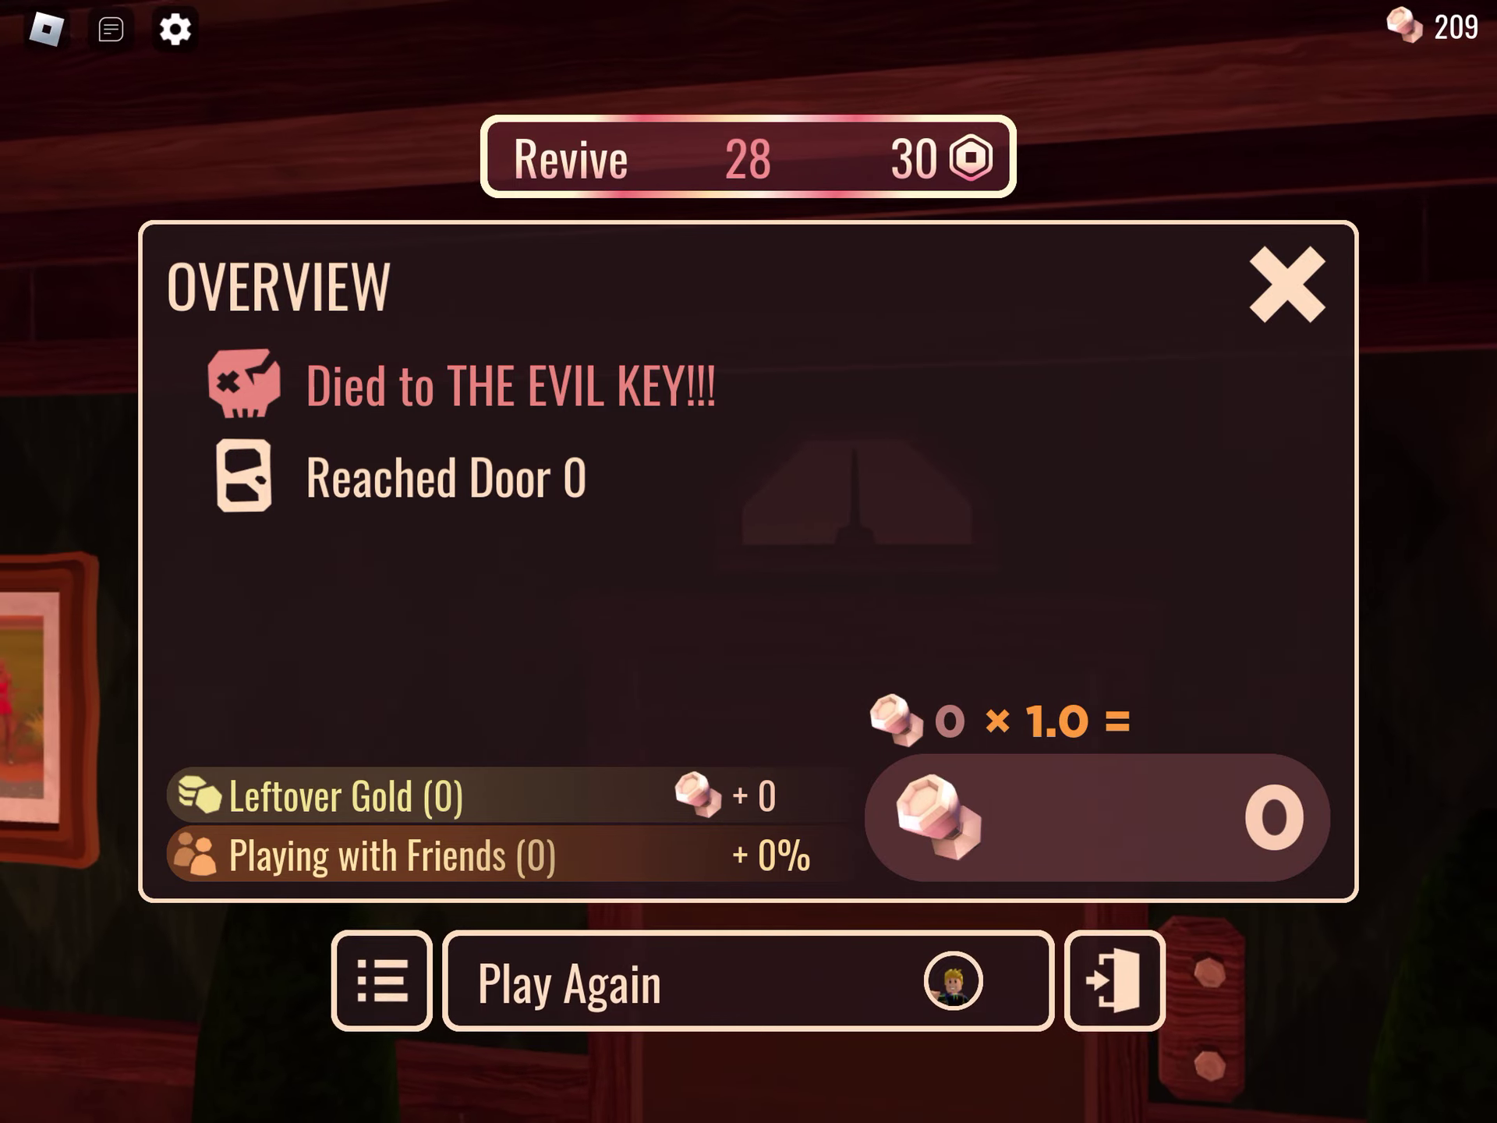
Leave DOORS through the escape menu's Leave confirmation and go to the Home screen.
{"action": "key", "text": "Escape"}
{"action": "left_click", "coordinate": [749, 793]}
{"action": "left_click", "coordinate": [585, 505]}
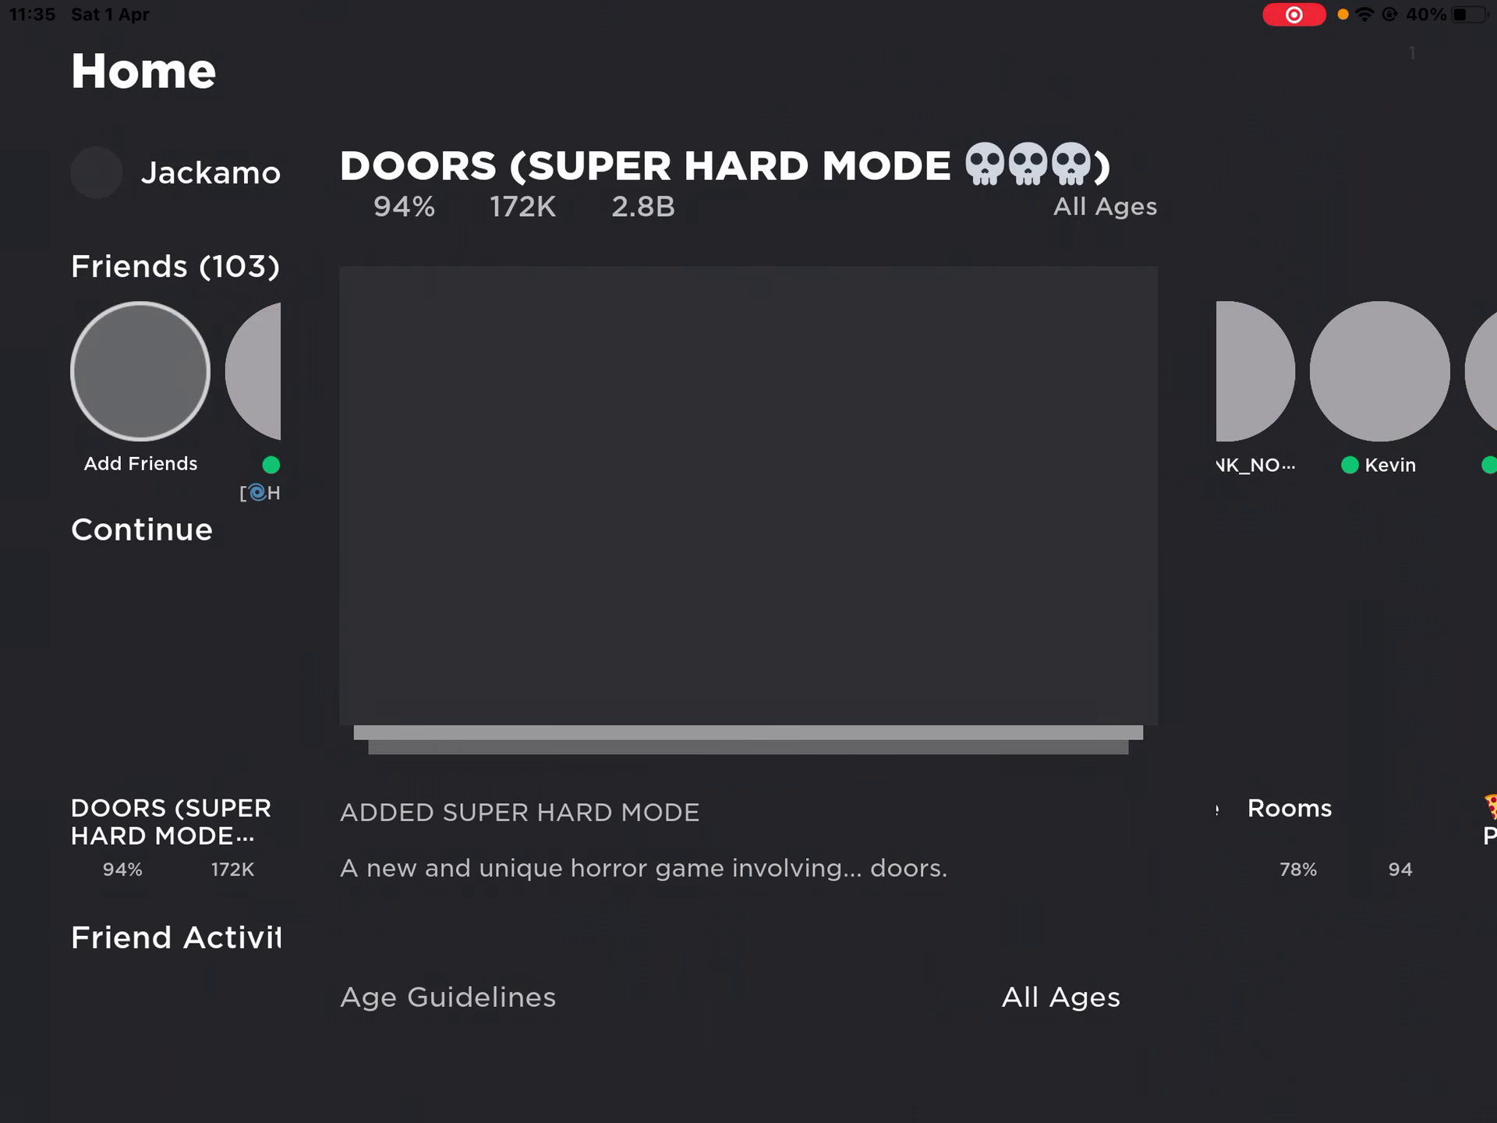
{"action": "key", "text": "super+h"}
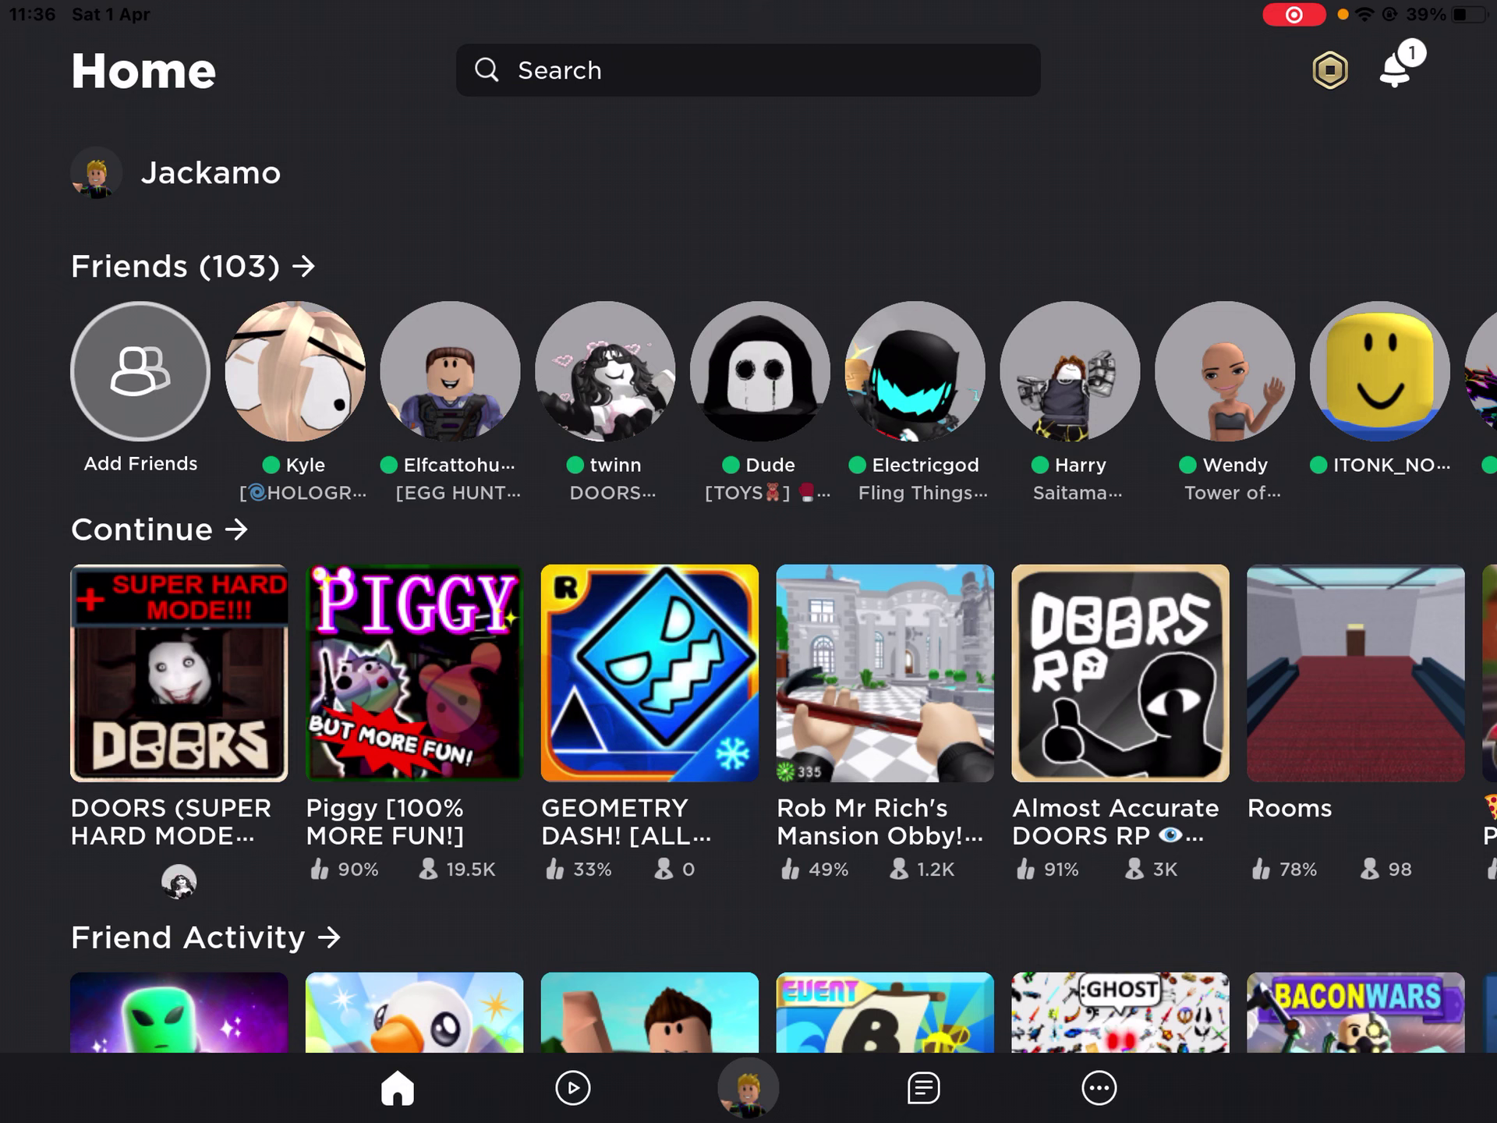
Open the DOORS (Super Hard Mode) details page from the Continue row.
{"action": "left_click", "coordinate": [179, 673]}
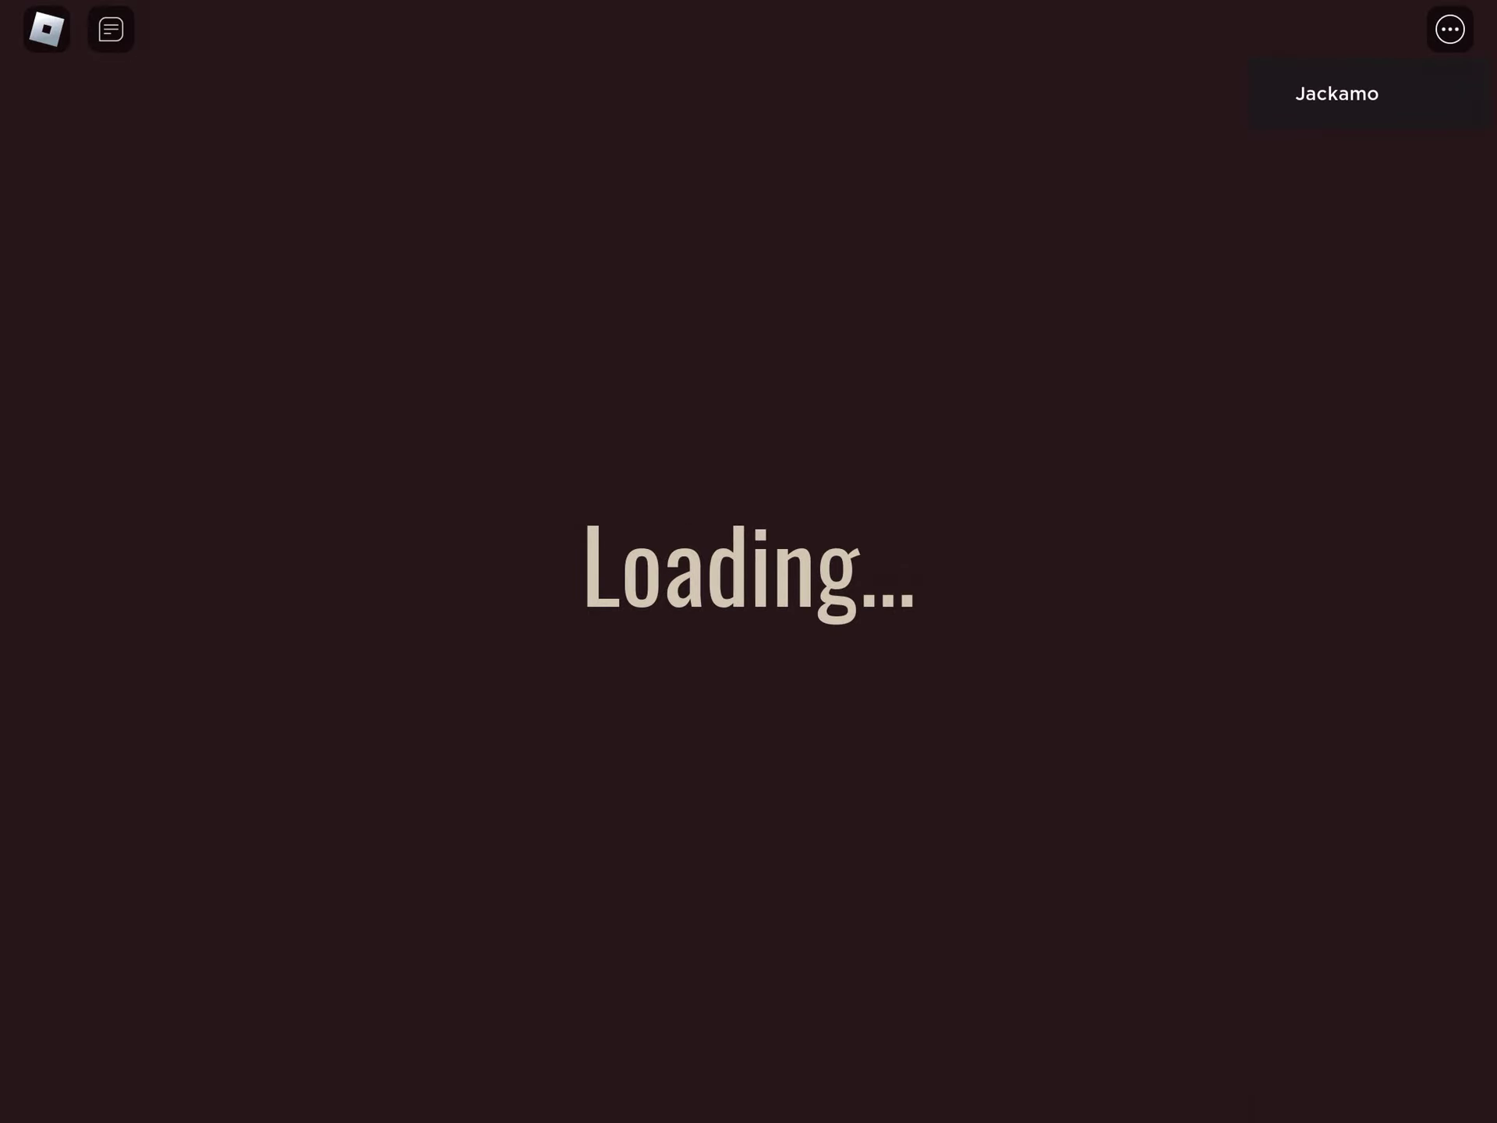
Bring up the escape menu during loading, then close it so loading continues.
{"action": "key", "text": "Escape"}
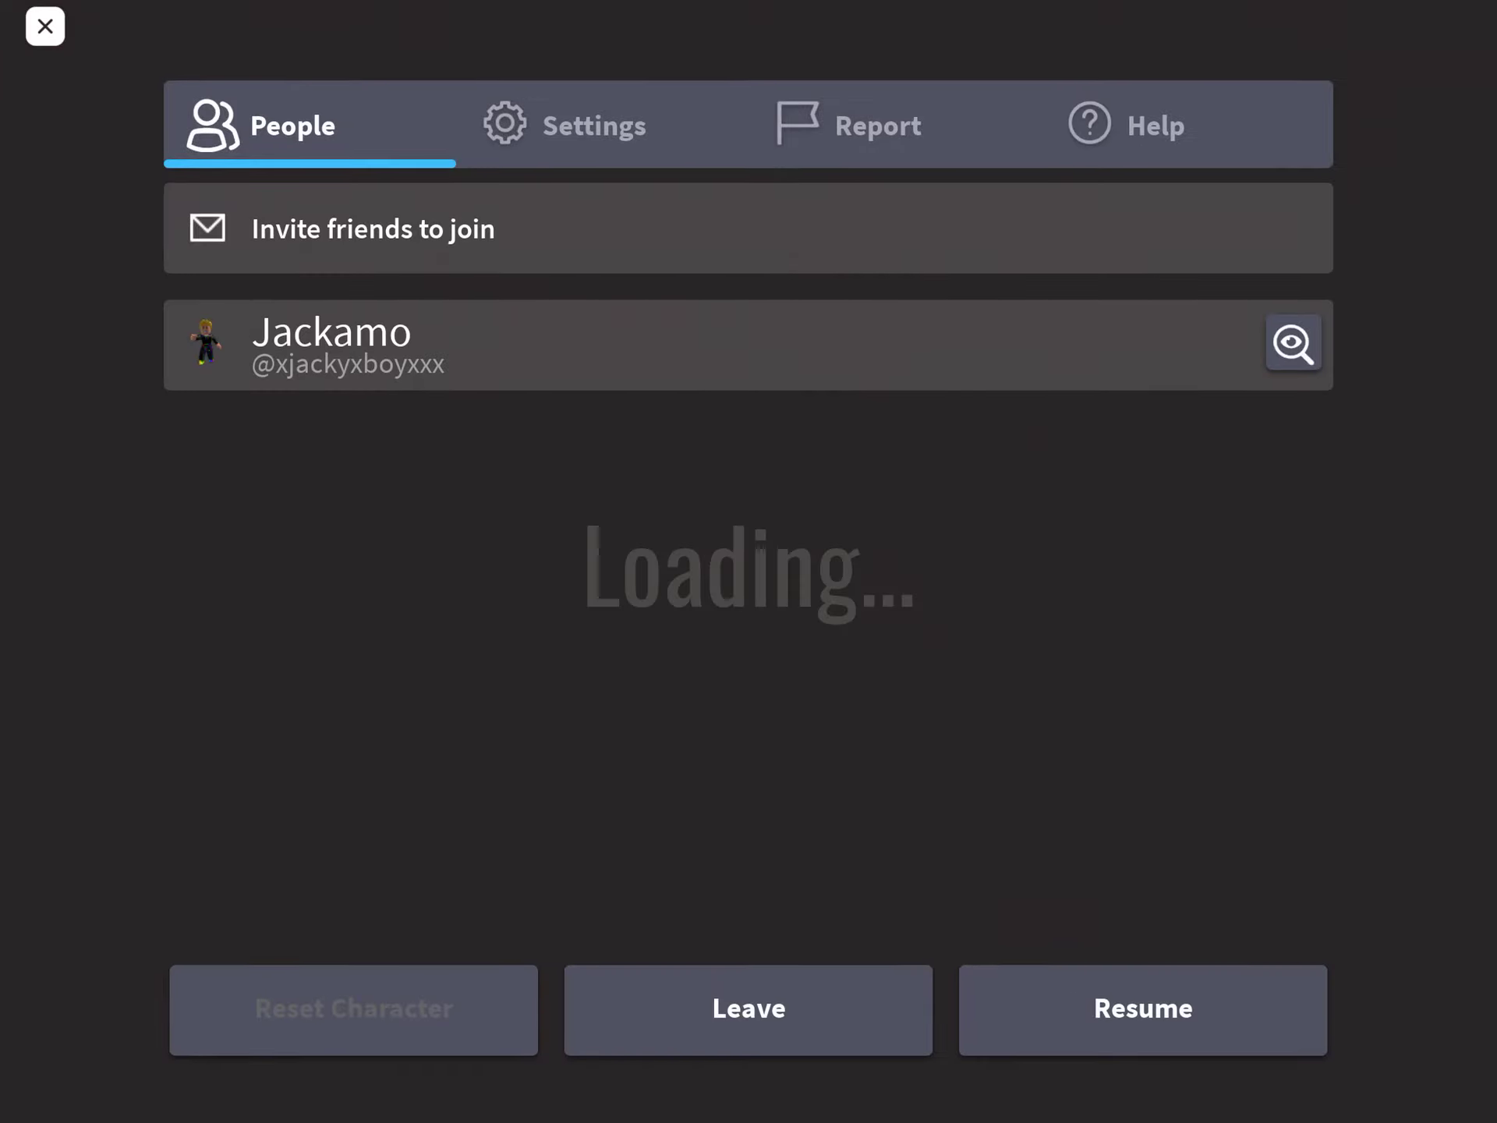
{"action": "key", "text": "l"}
{"action": "left_click", "coordinate": [587, 507]}
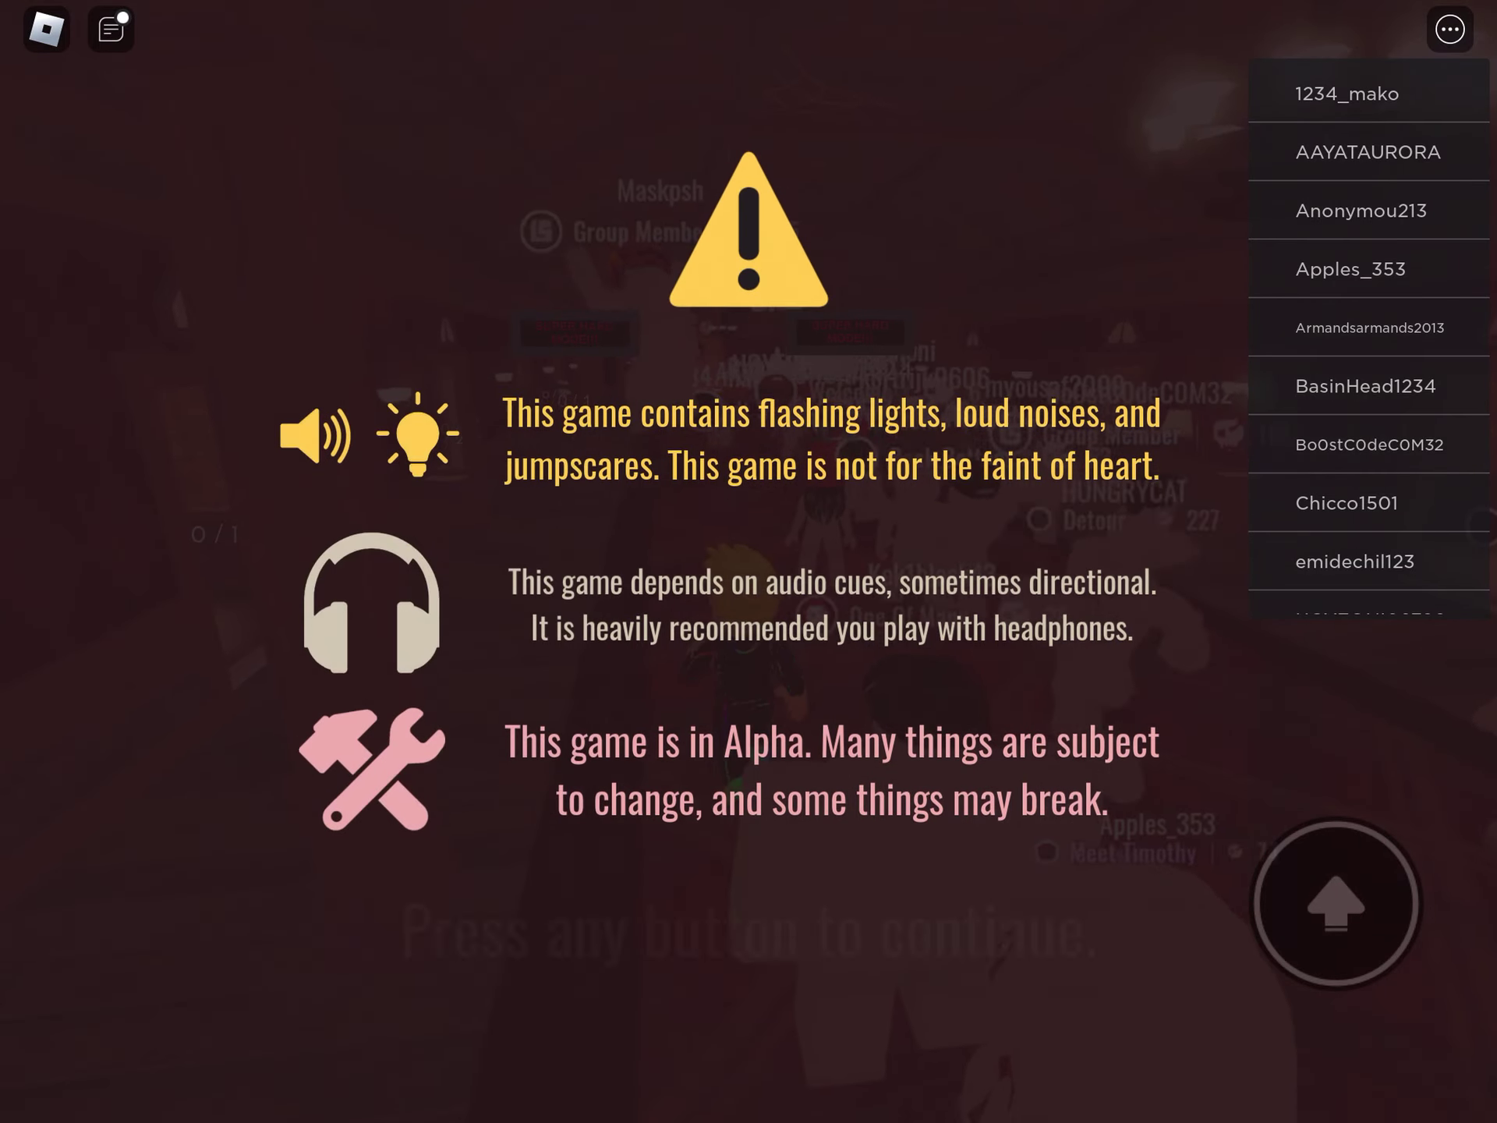
Dismiss the content warning and run down the hallway into the Super Hard Mode elevator.
{"action": "key", "text": "space"}
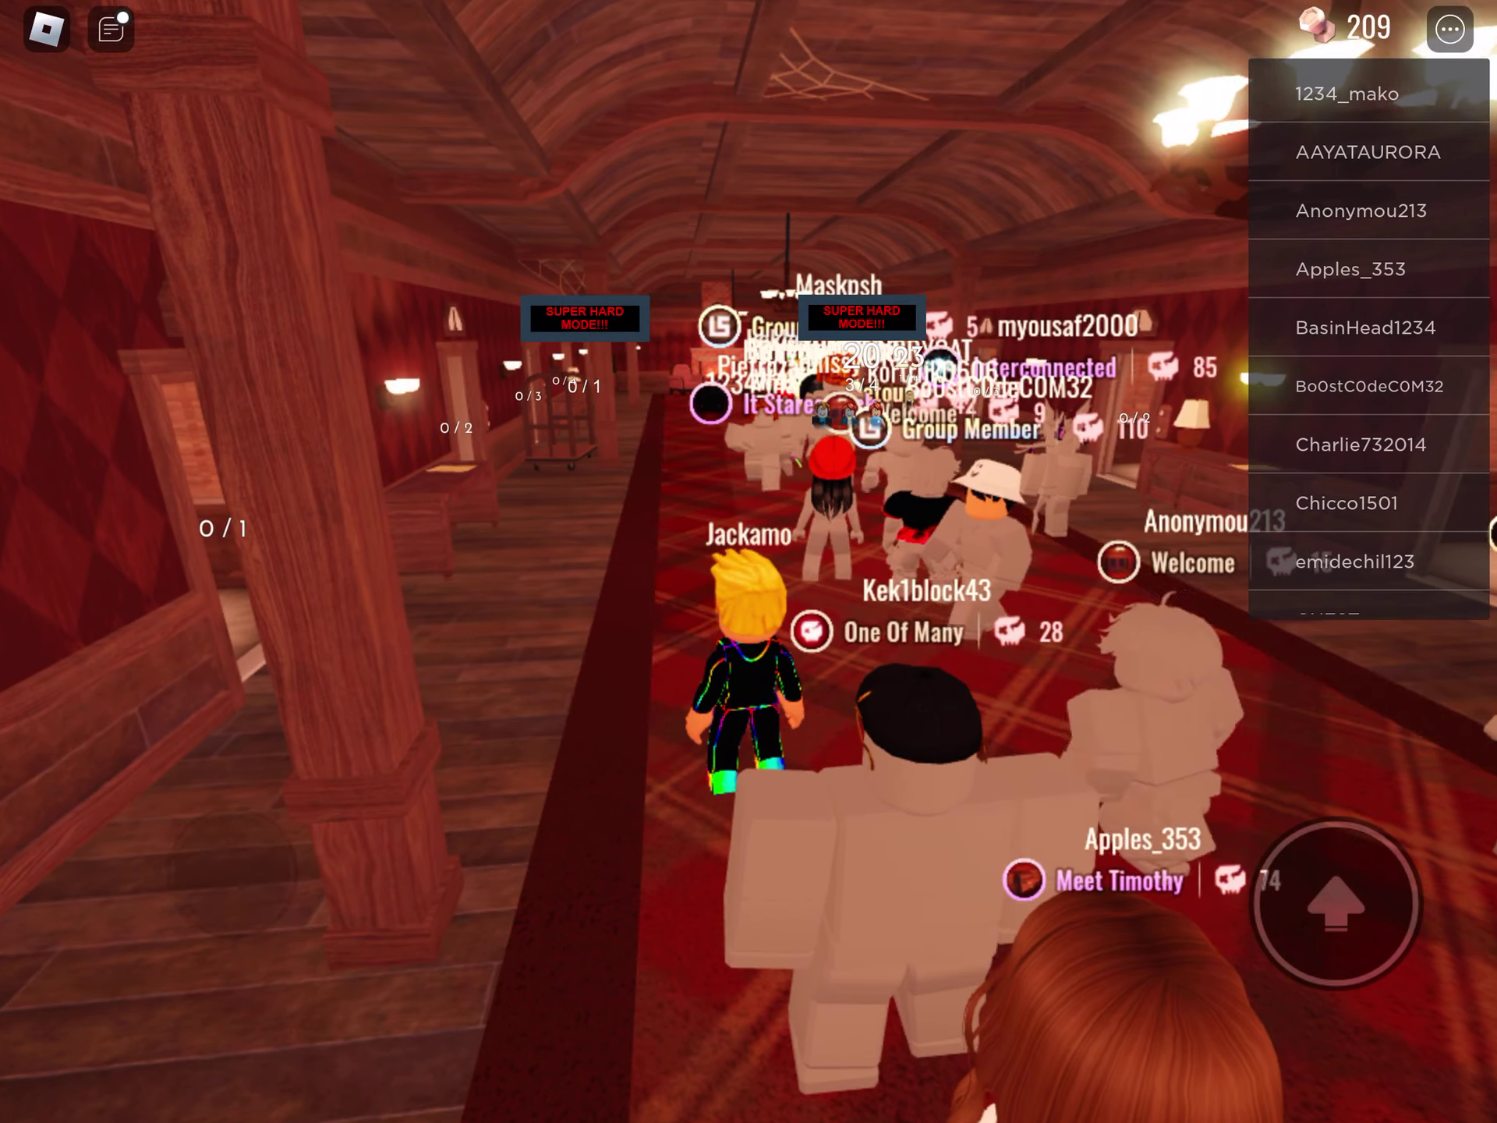
{"action": "key", "text": "w"}
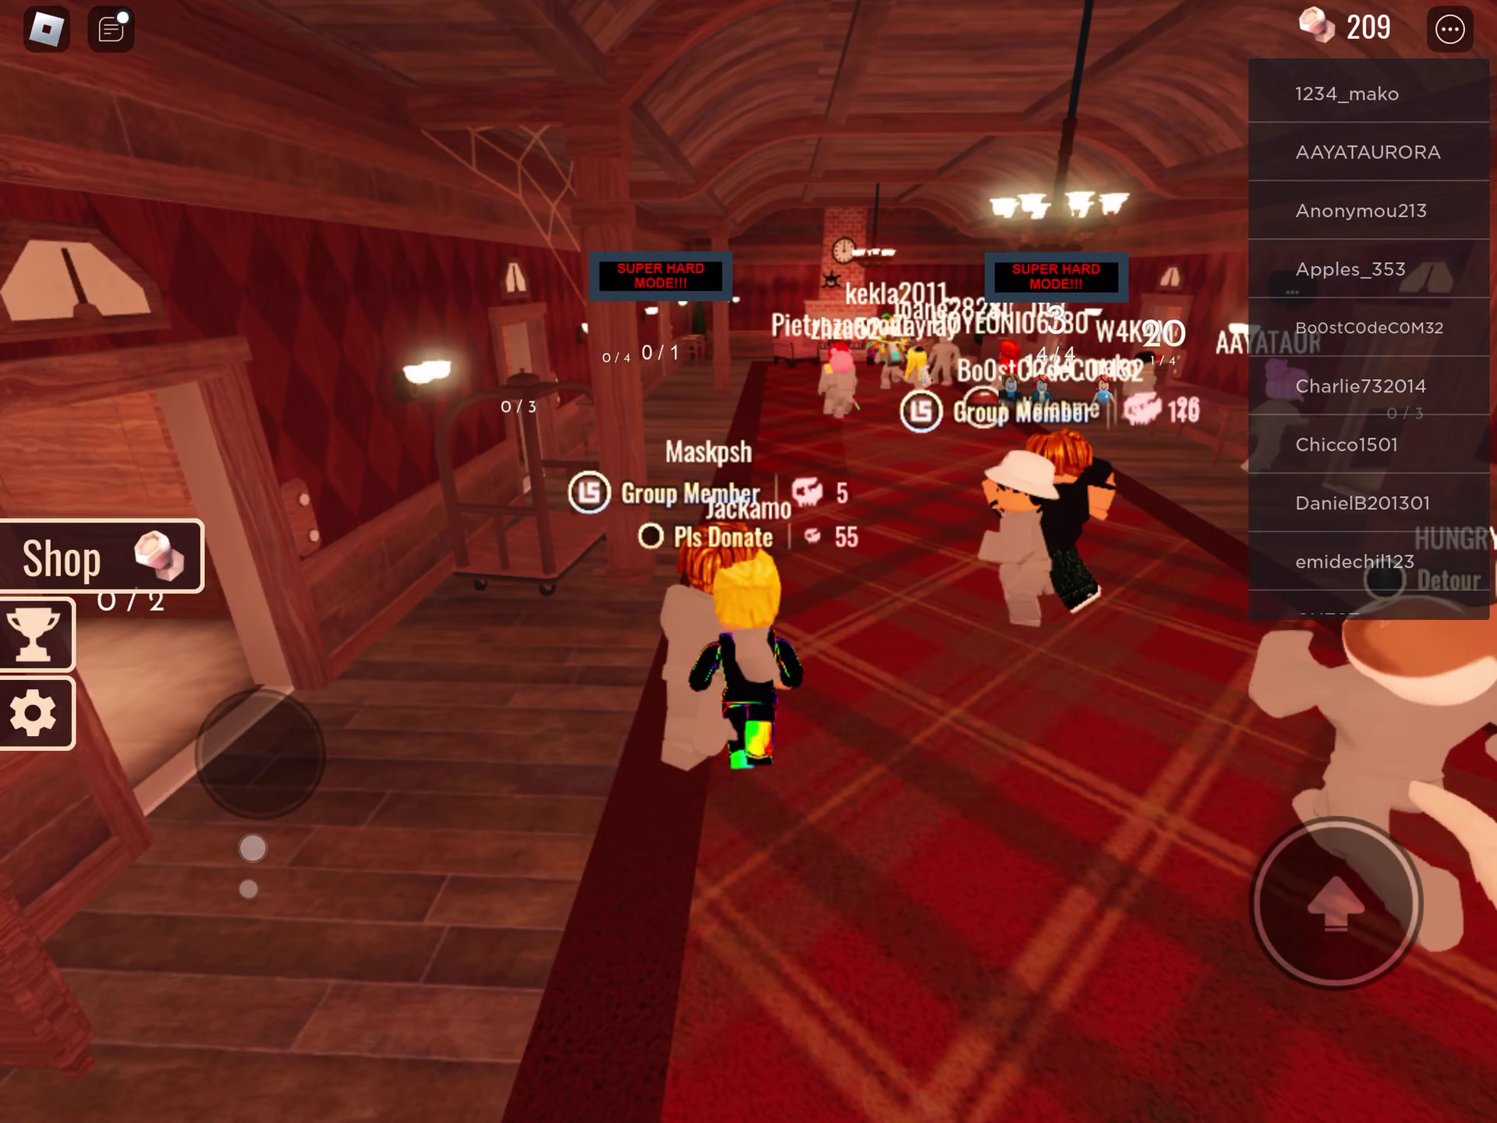
{"action": "key", "text": "w"}
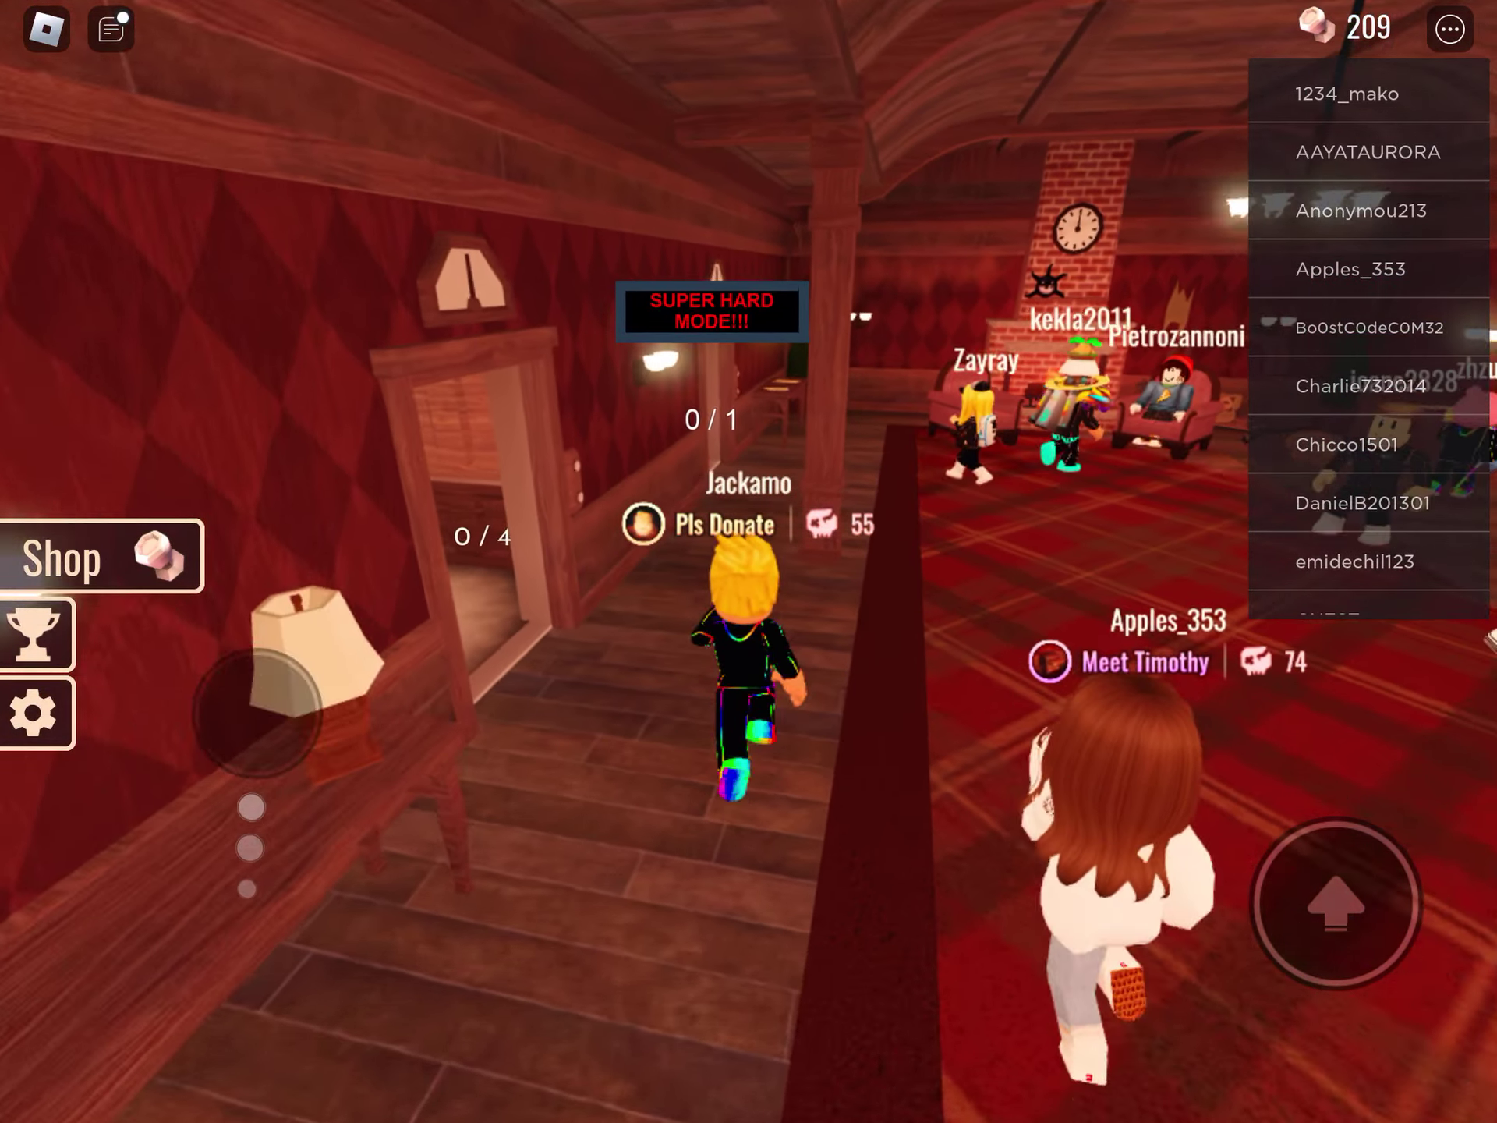
{"action": "key", "text": "w"}
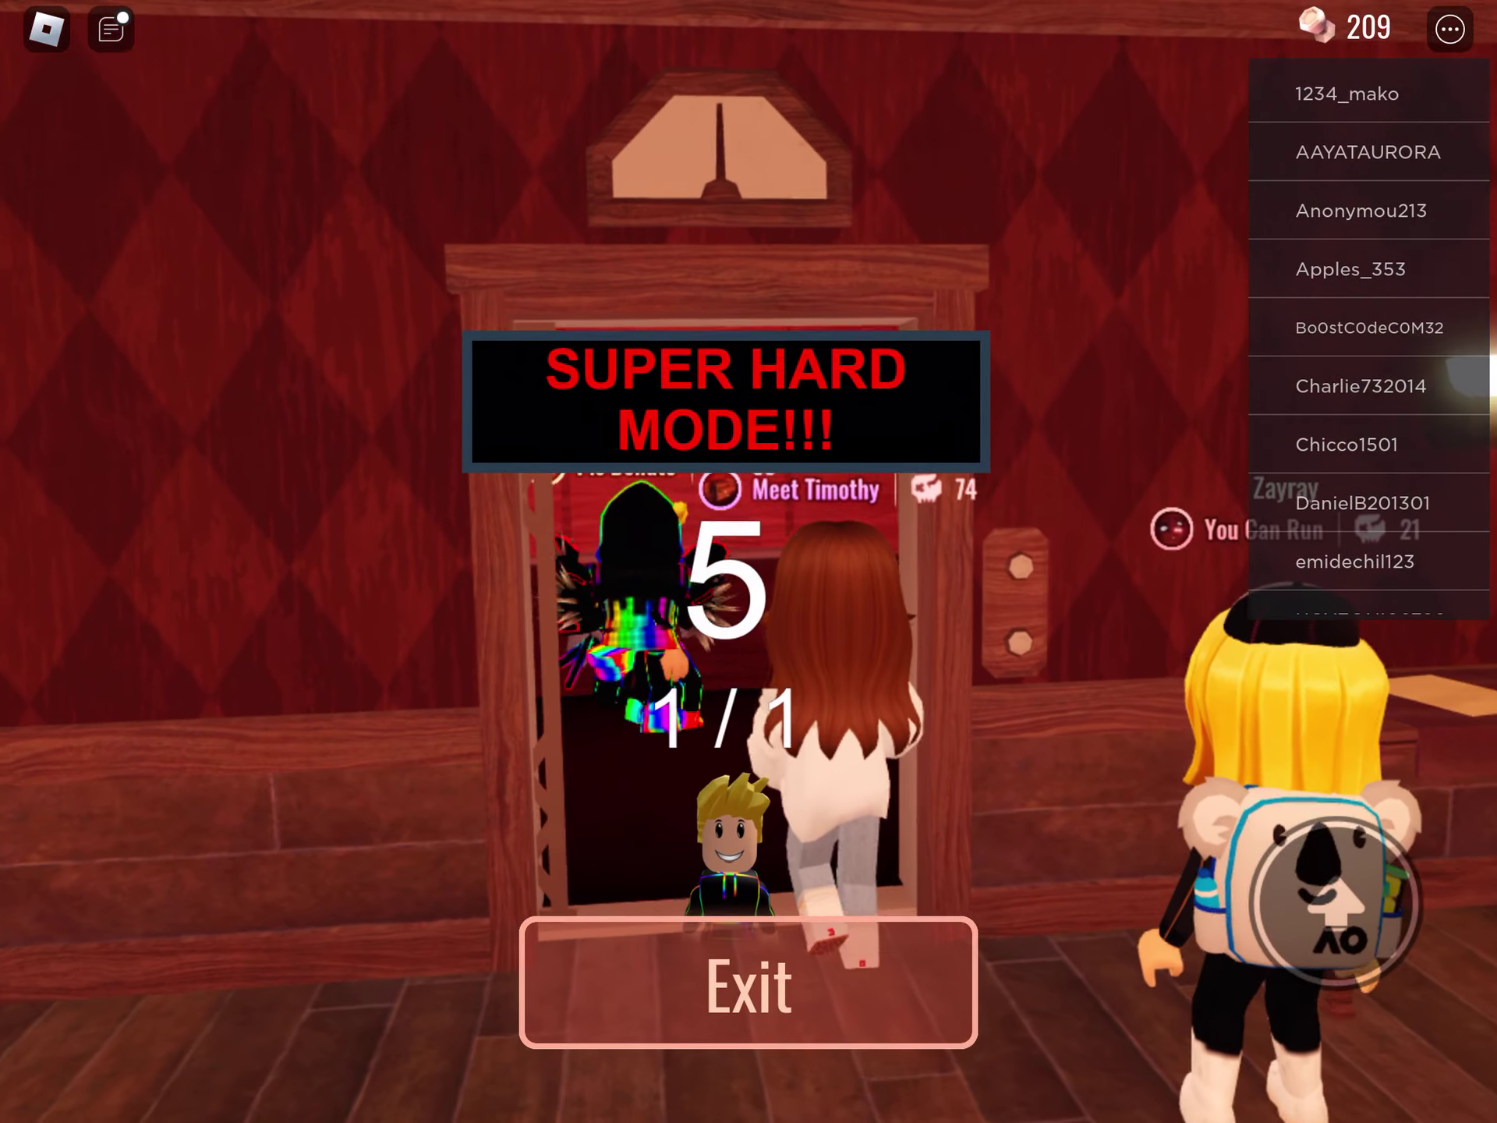
{"action": "key", "text": "w"}
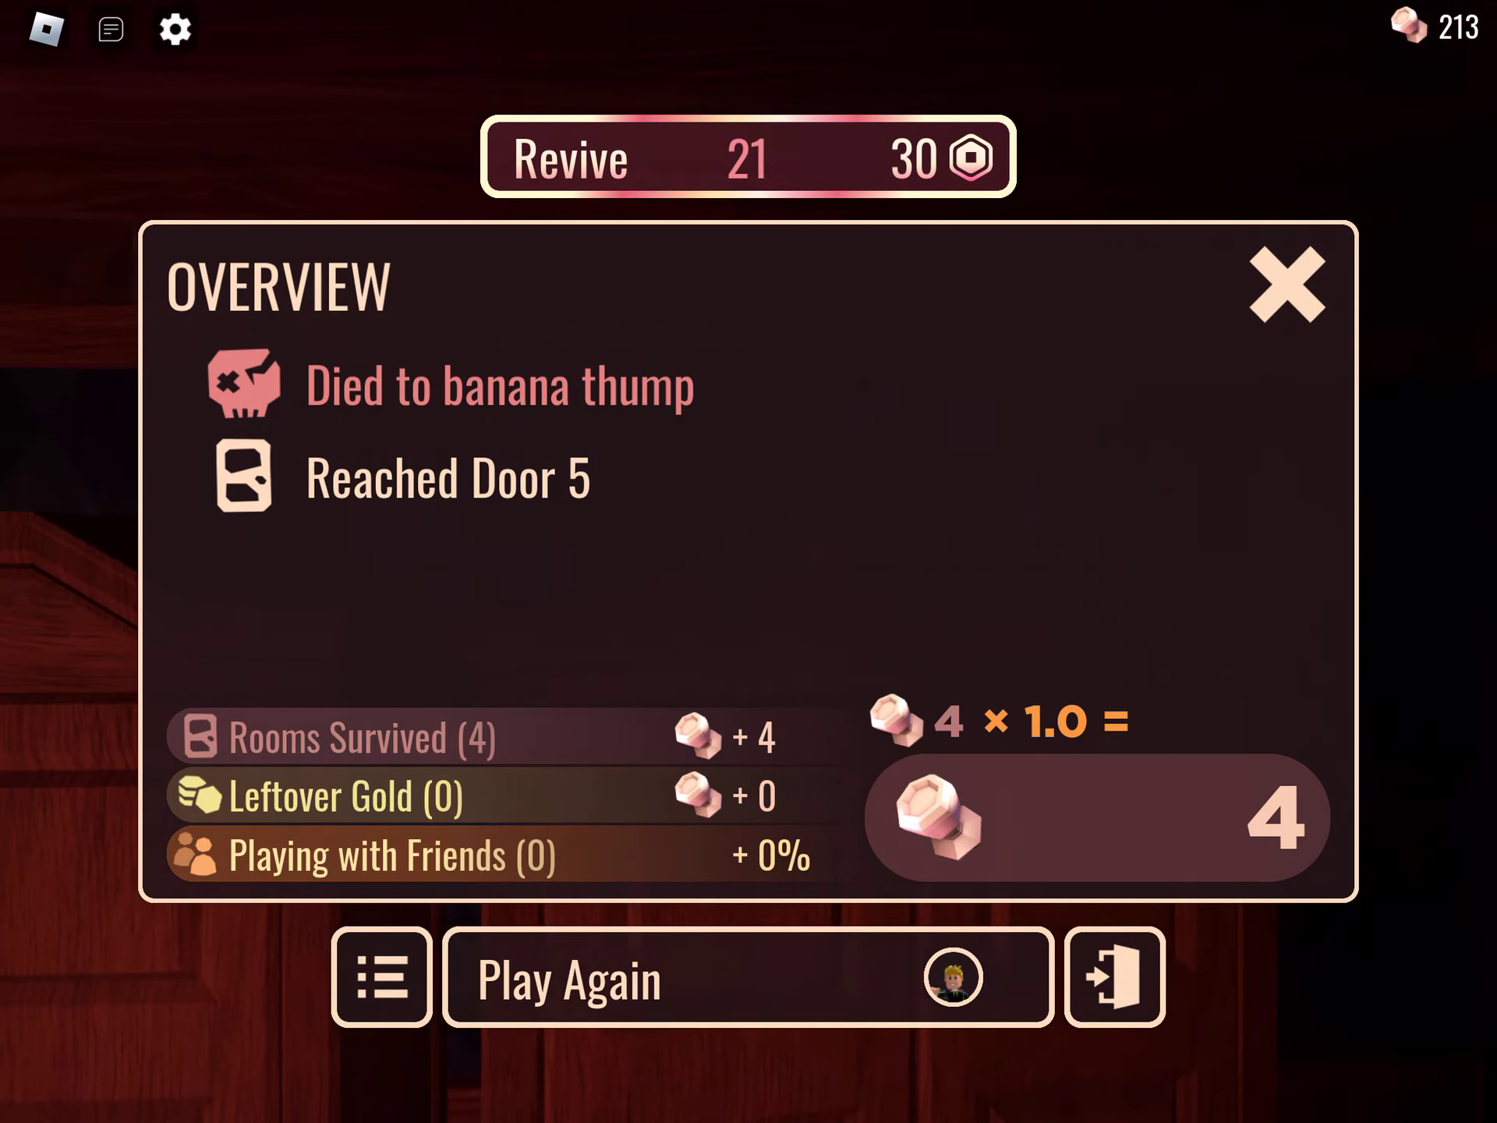
After dying to banana thump at Door 5, leave the game from the escape menu.
{"action": "key", "text": "Escape"}
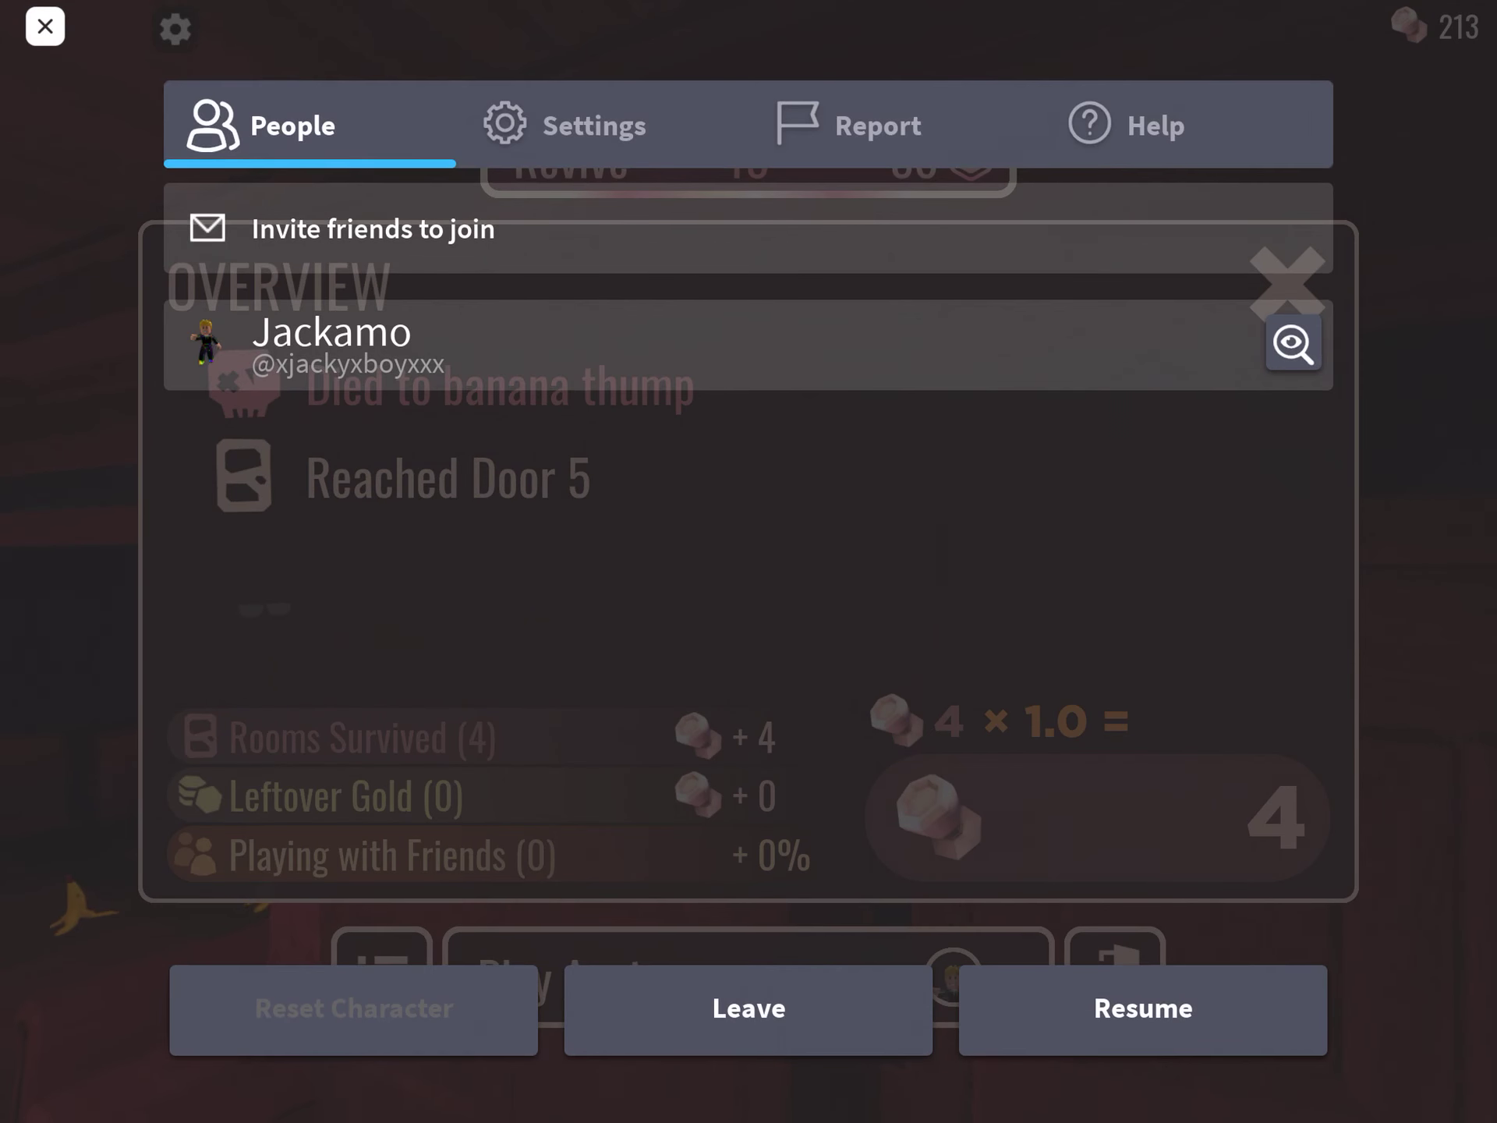
{"action": "key", "text": "l"}
{"action": "left_click", "coordinate": [587, 507]}
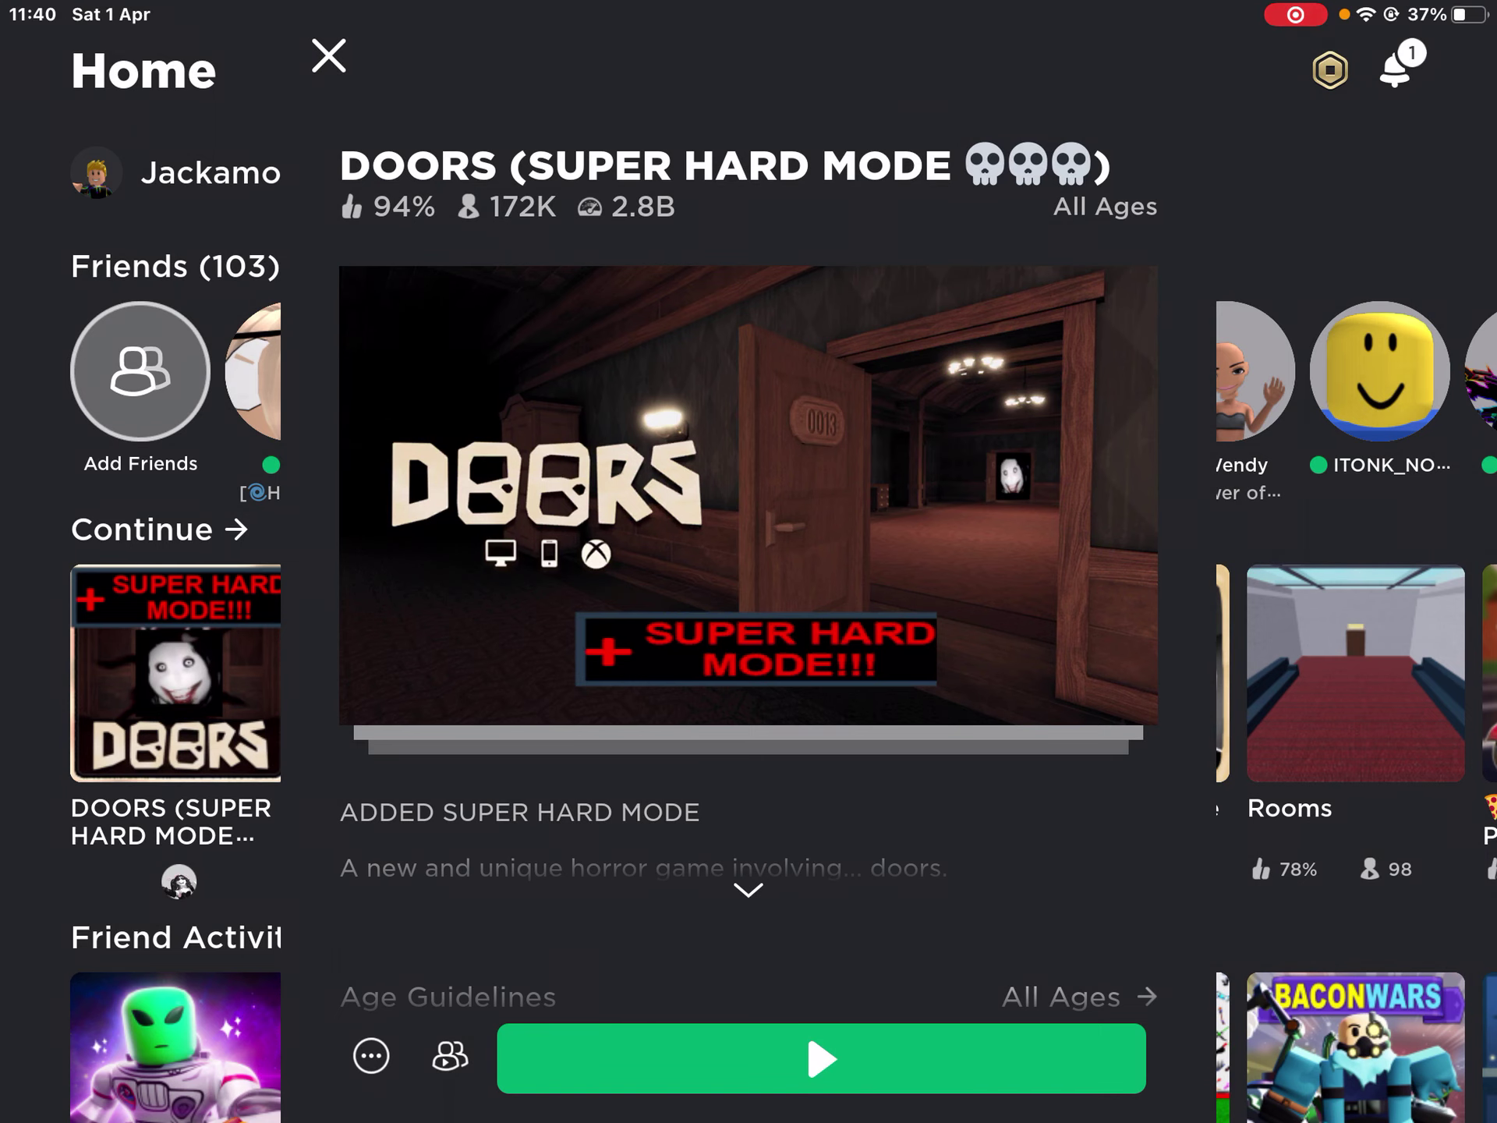
Open the tablet's Control Center over the DOORS details page.
{"action": "left_click_drag", "start_coordinate": [1404, 5], "coordinate": [1403, 351]}
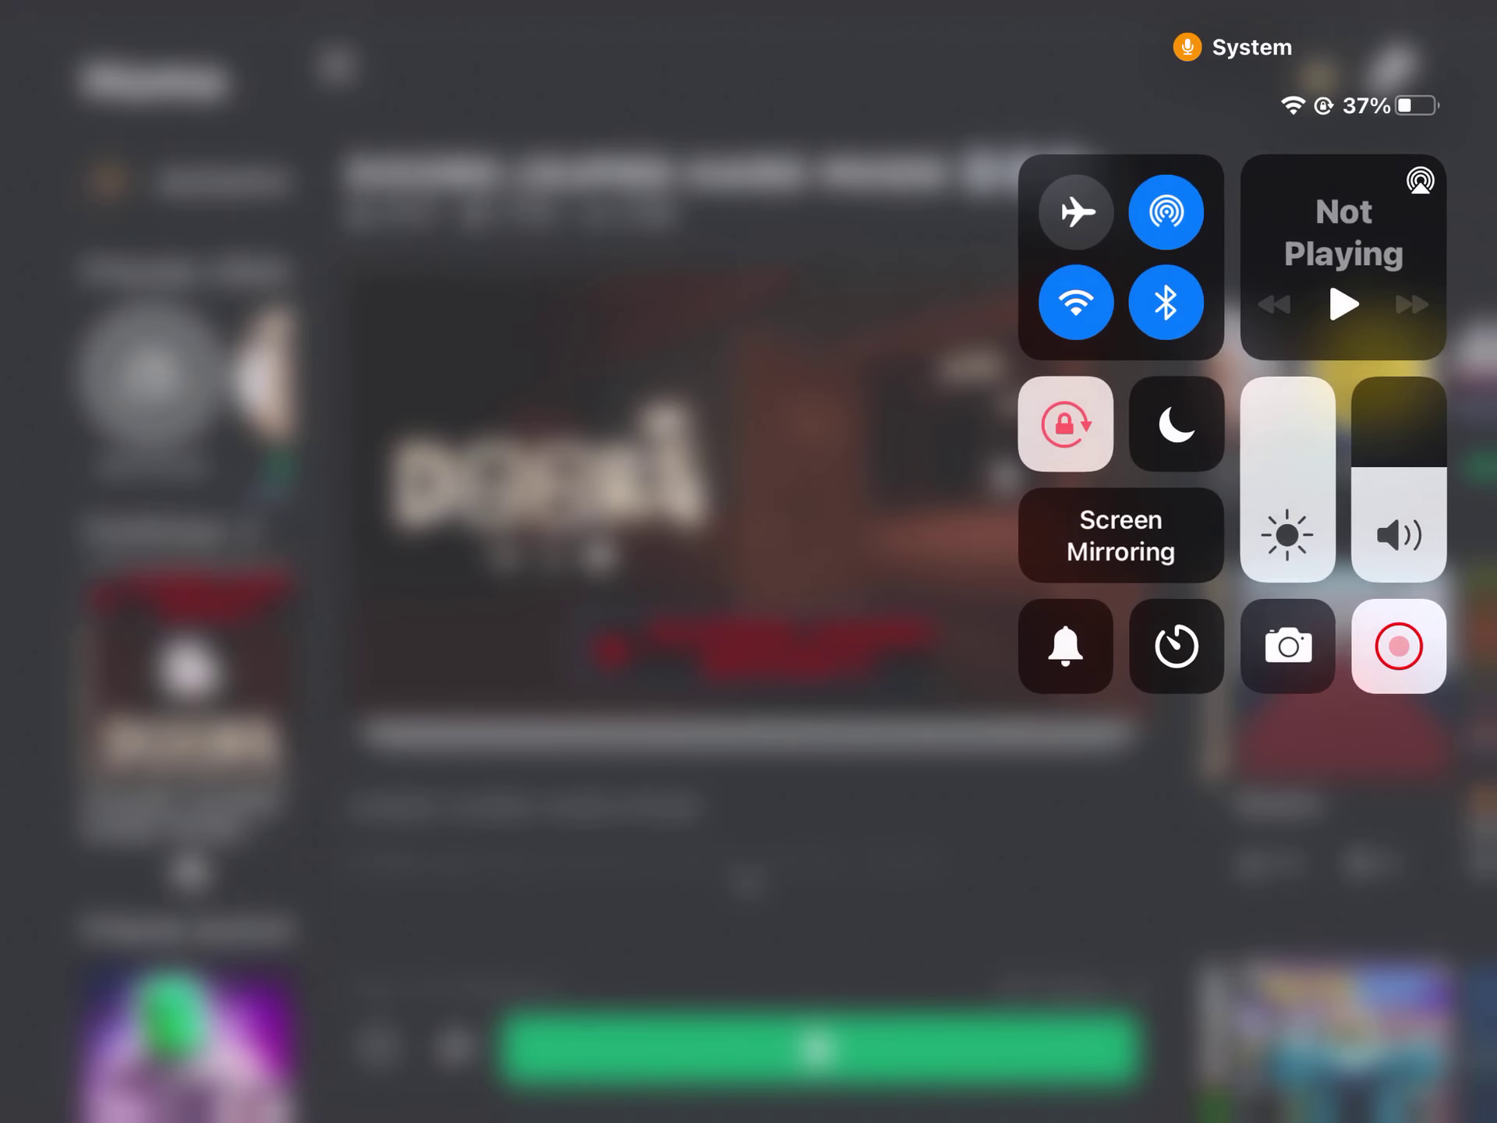